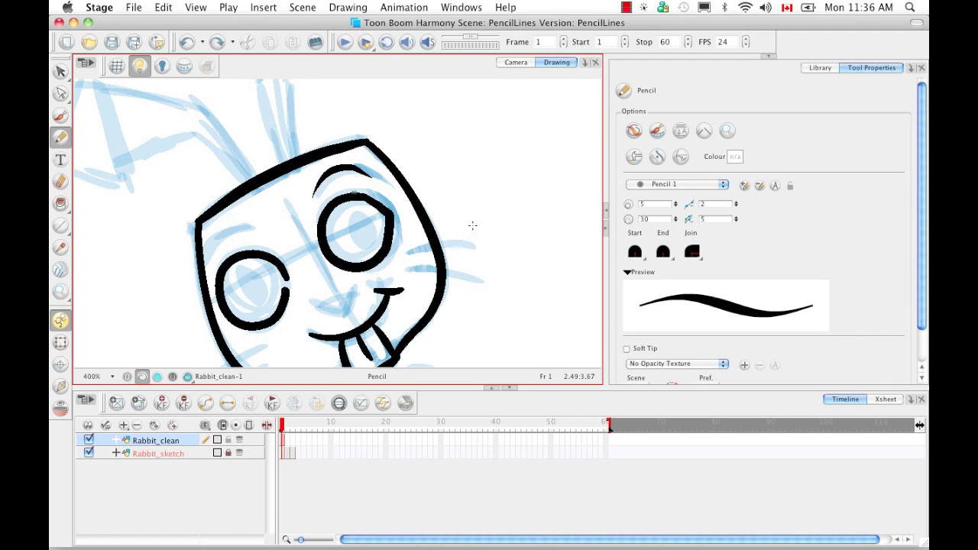
Step: Trace the base line of the rabbit's right-hand ear from the top of the head to the bend with the Pencil
{"action": "key", "text": "space"}
{"action": "left_click_drag", "start_coordinate": [459, 145], "coordinate": [474, 258]}
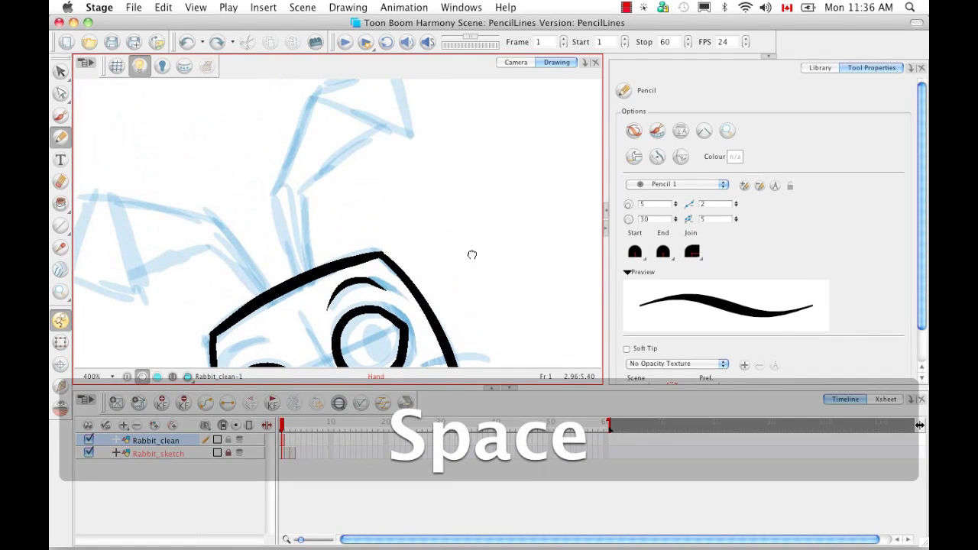
{"action": "key", "text": "alt+super"}
{"action": "left_click_drag", "start_coordinate": [462, 217], "coordinate": [410, 349]}
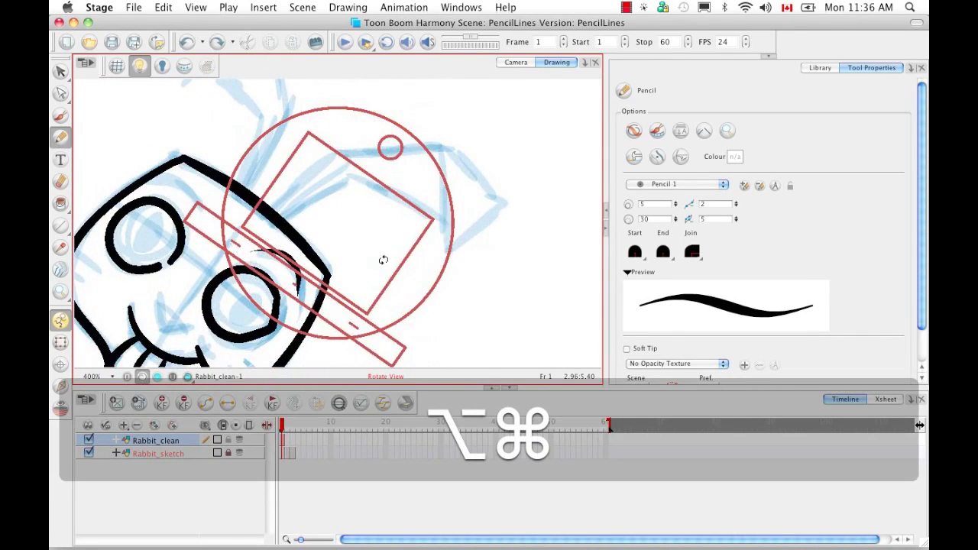
{"action": "key", "text": "space"}
{"action": "left_click_drag", "start_coordinate": [345, 192], "coordinate": [358, 260]}
{"action": "left_click_drag", "start_coordinate": [284, 279], "coordinate": [345, 222]}
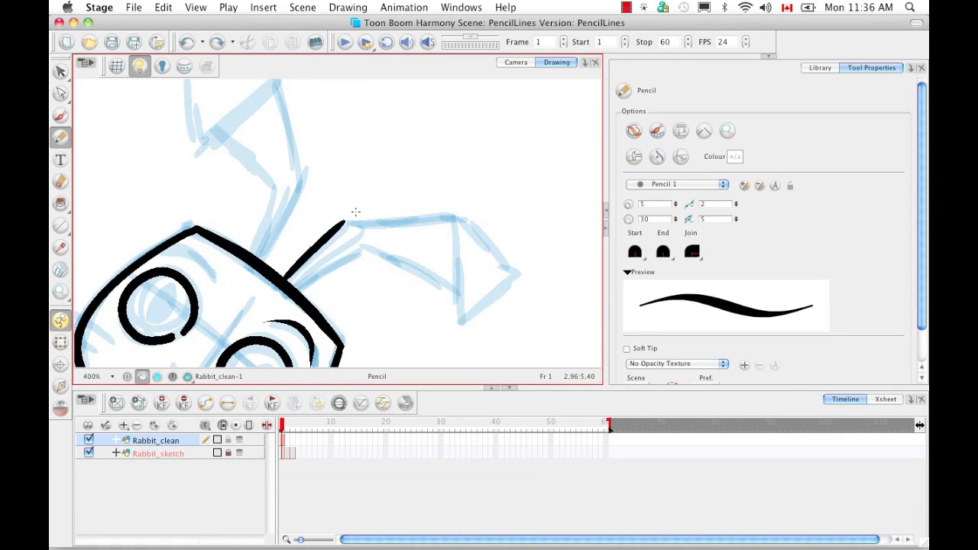
Step: Trace the ear's outer edge from the bend to the folded tip over the blue sketch
{"action": "key", "text": "alt+super"}
{"action": "mouse_move", "coordinate": [464, 263]}
{"action": "left_mouse_down"}
{"action": "mouse_move", "coordinate": [481, 256]}
{"action": "mouse_move", "coordinate": [466, 214]}
{"action": "left_mouse_up"}
{"action": "key", "text": "space"}
{"action": "mouse_move", "coordinate": [389, 225]}
{"action": "left_mouse_down"}
{"action": "mouse_move", "coordinate": [265, 265]}
{"action": "mouse_move", "coordinate": [376, 216]}
{"action": "left_mouse_up"}
{"action": "key", "text": "alt+super"}
{"action": "left_click_drag", "start_coordinate": [421, 262], "coordinate": [426, 209]}
{"action": "key", "text": "space"}
{"action": "left_click_drag", "start_coordinate": [374, 236], "coordinate": [316, 286]}
{"action": "left_click_drag", "start_coordinate": [301, 245], "coordinate": [393, 221]}
Step: Trace the folded ear tip's remaining edges, the fold line and the ear's lower edge
{"action": "key", "text": "alt+super"}
{"action": "mouse_move", "coordinate": [434, 268]}
{"action": "left_mouse_down"}
{"action": "mouse_move", "coordinate": [417, 211]}
{"action": "mouse_move", "coordinate": [382, 181]}
{"action": "mouse_move", "coordinate": [358, 250]}
{"action": "mouse_move", "coordinate": [449, 226]}
{"action": "mouse_move", "coordinate": [445, 197]}
{"action": "mouse_move", "coordinate": [305, 259]}
{"action": "mouse_move", "coordinate": [312, 228]}
{"action": "mouse_move", "coordinate": [329, 222]}
{"action": "mouse_move", "coordinate": [314, 327]}
{"action": "left_mouse_up"}
{"action": "key", "text": "space"}
{"action": "key", "text": "alt+super"}
{"action": "key", "text": "space"}
{"action": "key", "text": "alt+super"}
{"action": "left_click_drag", "start_coordinate": [452, 294], "coordinate": [449, 201]}
{"action": "key", "text": "space"}
{"action": "mouse_move", "coordinate": [378, 272]}
{"action": "left_mouse_down"}
{"action": "mouse_move", "coordinate": [325, 289]}
{"action": "mouse_move", "coordinate": [392, 259]}
{"action": "mouse_move", "coordinate": [464, 288]}
{"action": "mouse_move", "coordinate": [388, 355]}
{"action": "mouse_move", "coordinate": [379, 205]}
{"action": "mouse_move", "coordinate": [468, 222]}
{"action": "mouse_move", "coordinate": [383, 330]}
{"action": "mouse_move", "coordinate": [206, 344]}
{"action": "mouse_move", "coordinate": [186, 216]}
{"action": "left_mouse_up"}
Step: Draw the ear's inner base line from the head up to the inner bend
{"action": "key", "text": "alt+super"}
{"action": "key", "text": "space"}
{"action": "key", "text": "alt+super"}
{"action": "key", "text": "alt+super"}
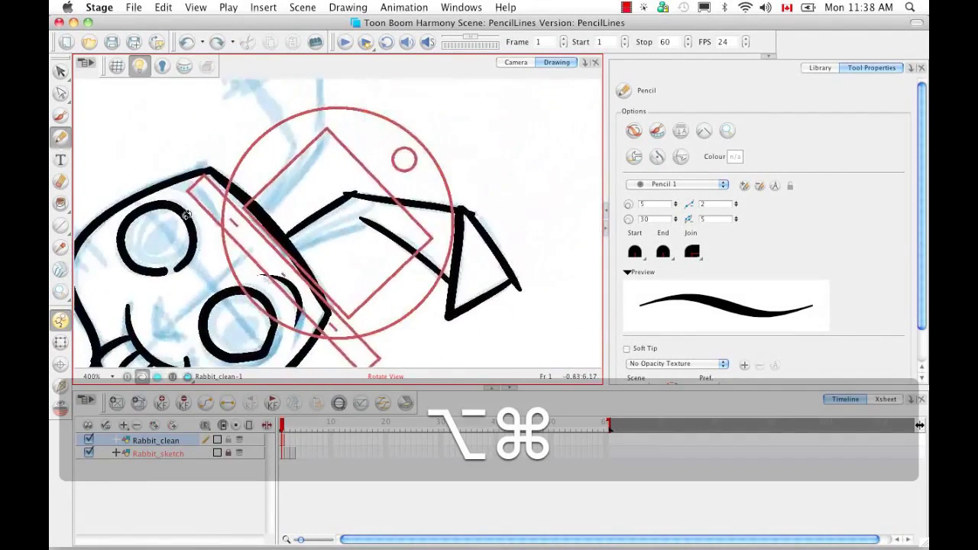
{"action": "left_click_drag", "start_coordinate": [291, 246], "coordinate": [370, 218]}
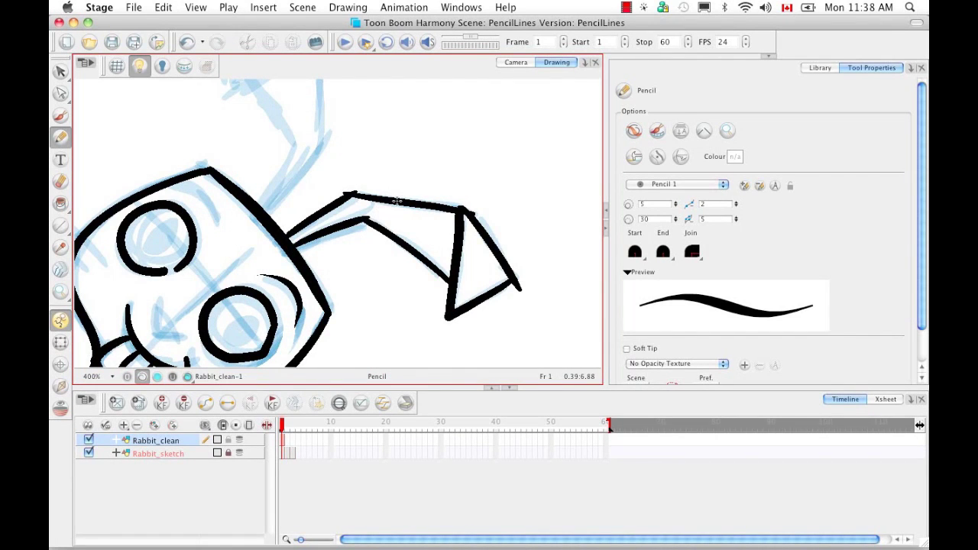
Step: Show the strokes' centre lines with the Cutter active and undo the cut of the ear tip's upper line
{"action": "key", "text": "alt+super"}
{"action": "left_click_drag", "start_coordinate": [454, 230], "coordinate": [435, 129]}
{"action": "key", "text": "space"}
{"action": "left_click_drag", "start_coordinate": [359, 216], "coordinate": [336, 277]}
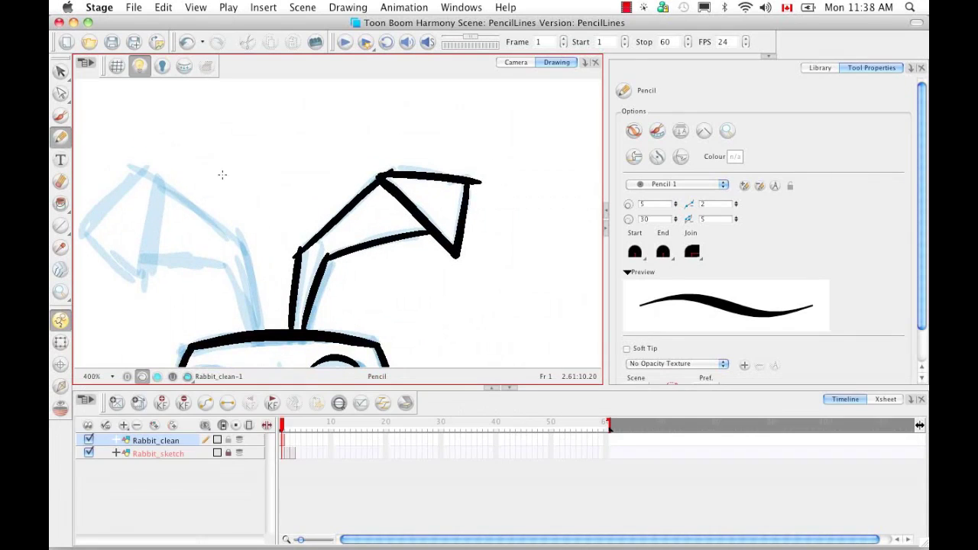
{"action": "left_click_drag", "start_coordinate": [65, 73], "coordinate": [91, 90]}
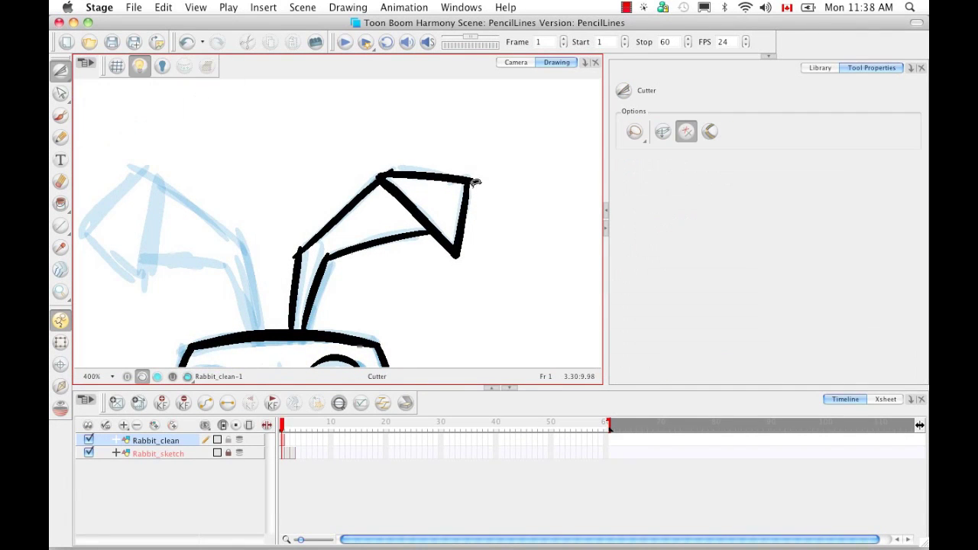
{"action": "key", "text": "d"}
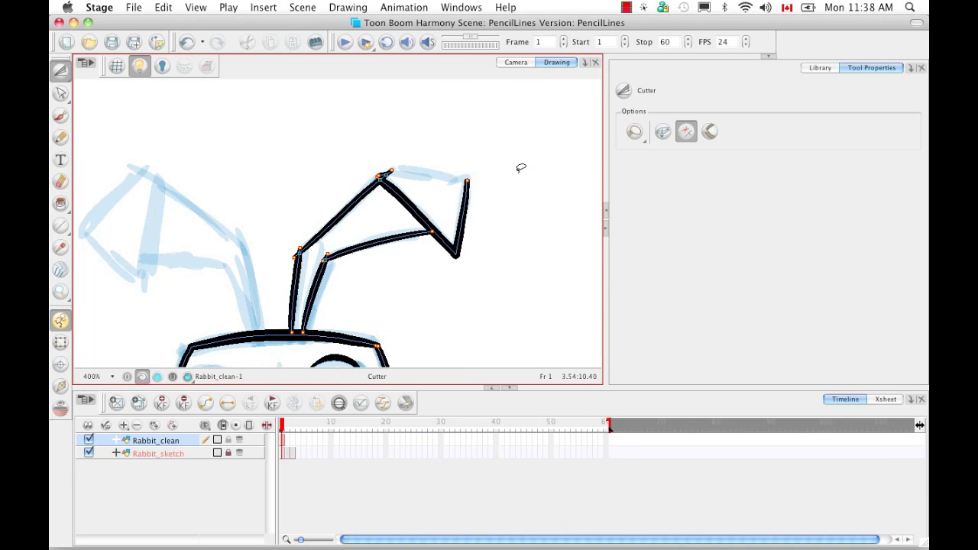
{"action": "key", "text": "super+z"}
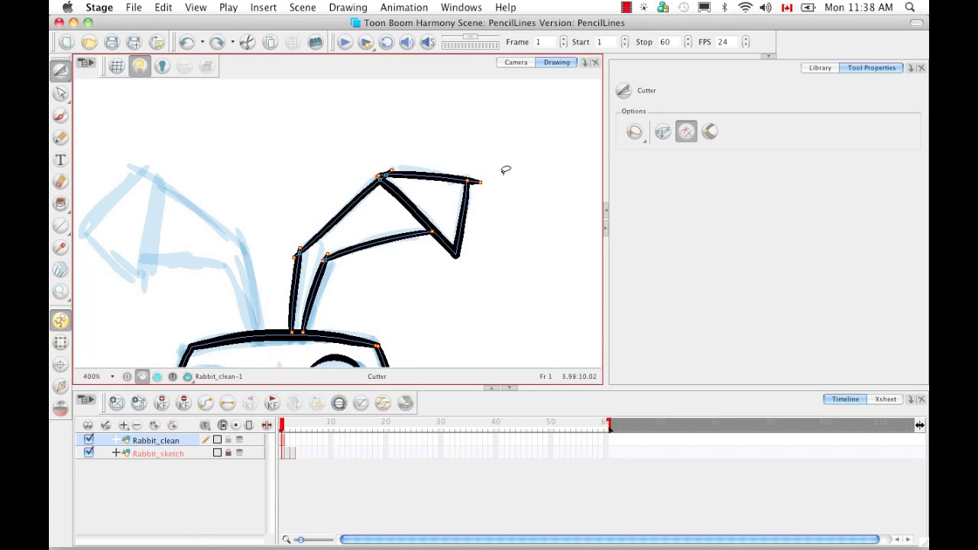
Step: Trim the overshooting line ends at the ear's outer bend with the Cutter
{"action": "key", "text": "super+equal"}
{"action": "key", "text": "super+equal"}
{"action": "key", "text": "super+equal"}
{"action": "key", "text": "super+equal"}
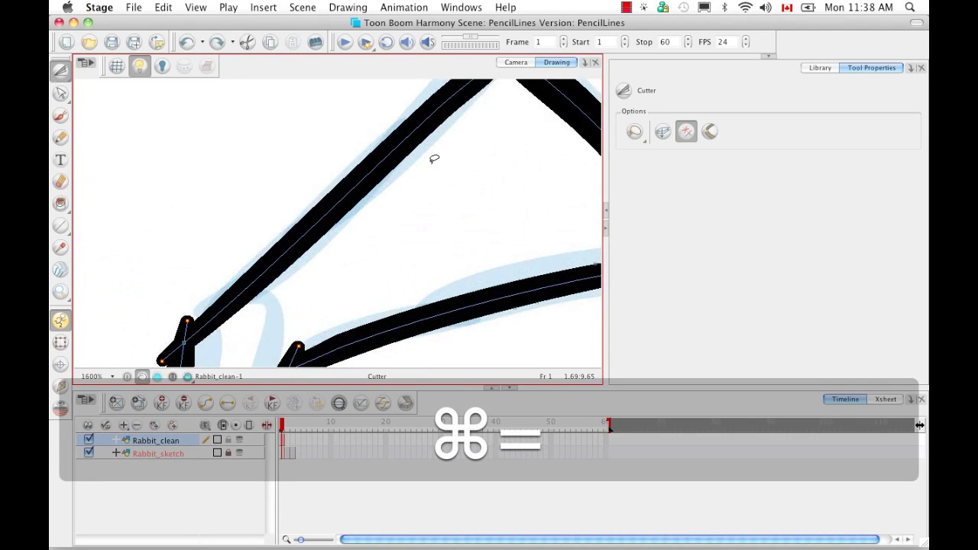
{"action": "key", "text": "space"}
{"action": "mouse_move", "coordinate": [217, 255]}
{"action": "left_mouse_down"}
{"action": "mouse_move", "coordinate": [224, 191]}
{"action": "mouse_move", "coordinate": [227, 210]}
{"action": "left_mouse_up"}
{"action": "left_click_drag", "start_coordinate": [192, 265], "coordinate": [201, 242]}
Step: Try to trim the overshooting ends at the ear's inner bend and undo the cuts
{"action": "key", "text": "space"}
{"action": "left_click_drag", "start_coordinate": [298, 240], "coordinate": [262, 242]}
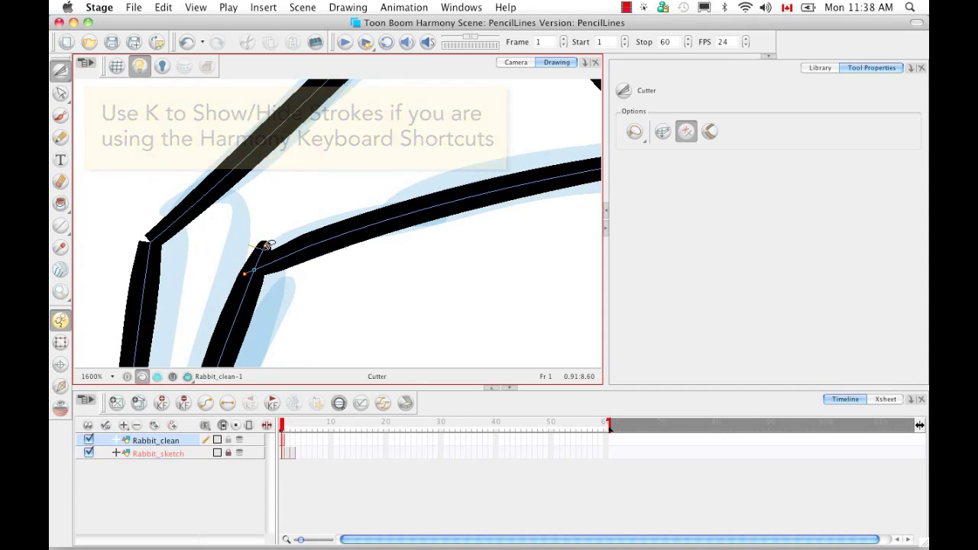
{"action": "left_click_drag", "start_coordinate": [245, 276], "coordinate": [256, 258]}
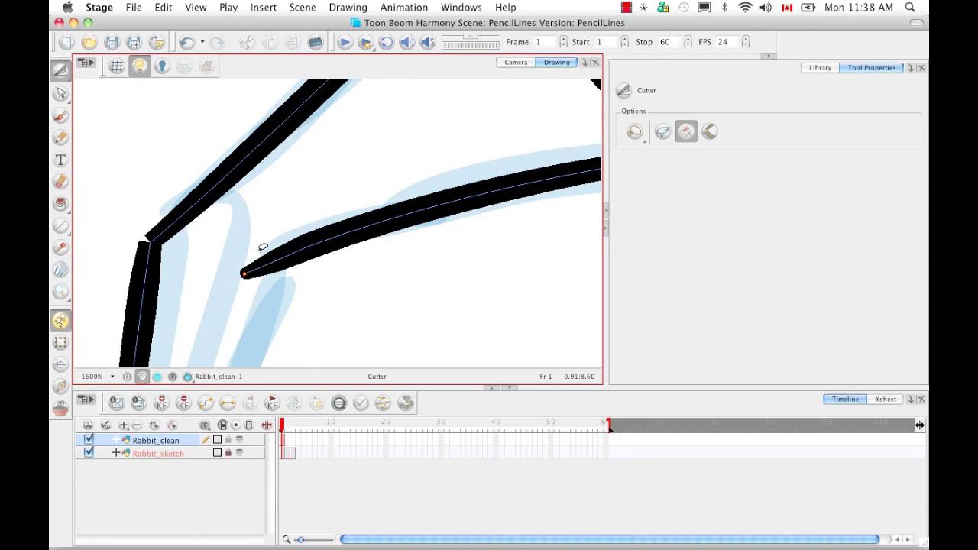
{"action": "key", "text": "cmd+z"}
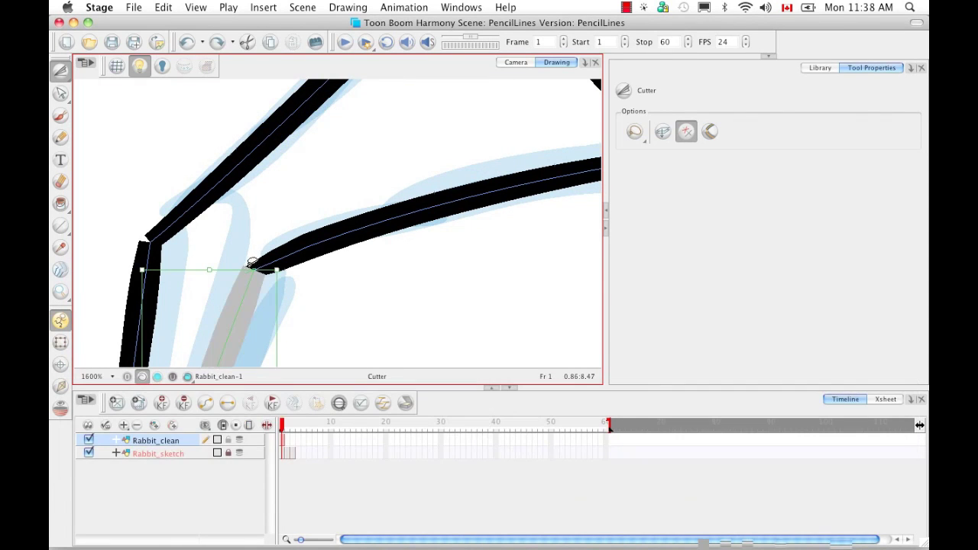
{"action": "key", "text": "super+z"}
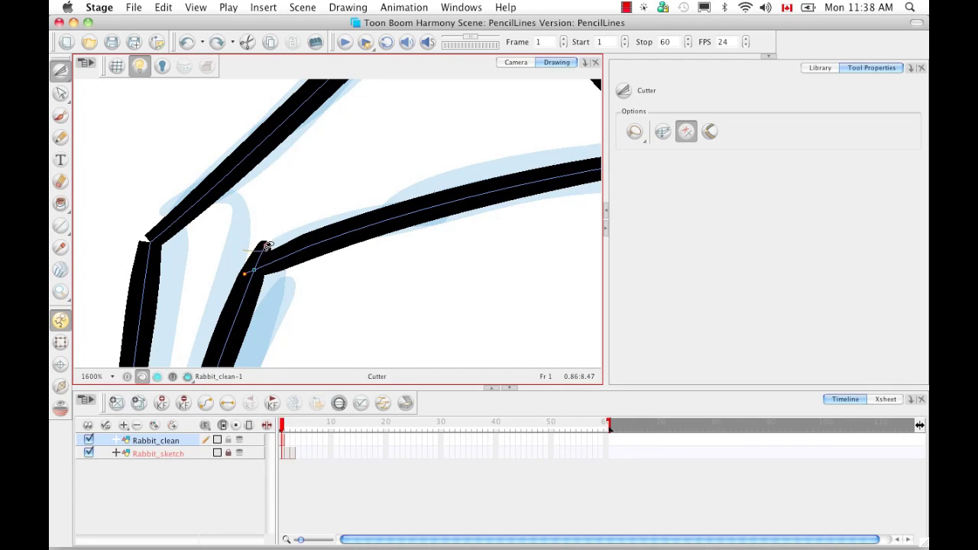
Step: Cut off and delete the overshooting line ends at the ear's inner bend and at the fold's upper corner
{"action": "left_click_drag", "start_coordinate": [254, 250], "coordinate": [266, 248]}
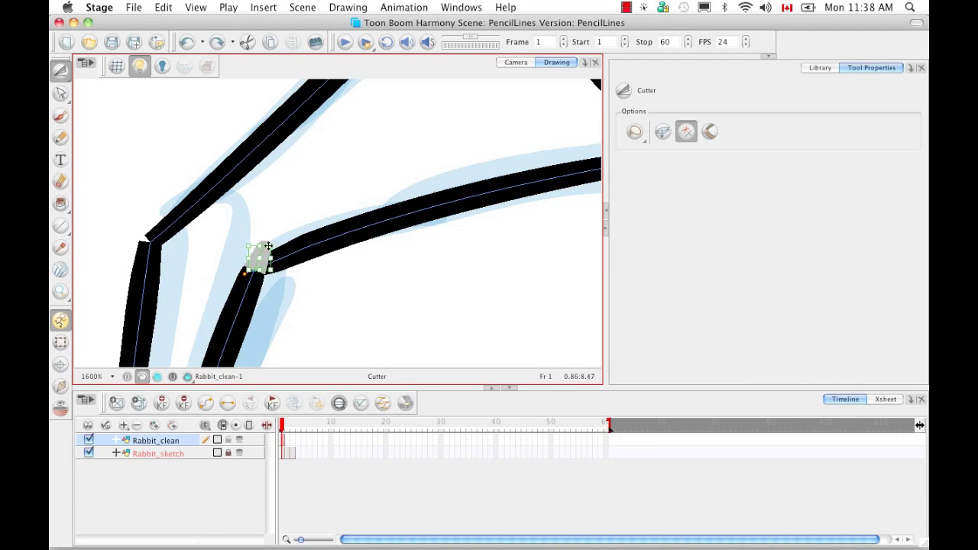
{"action": "key", "text": "BackSpace"}
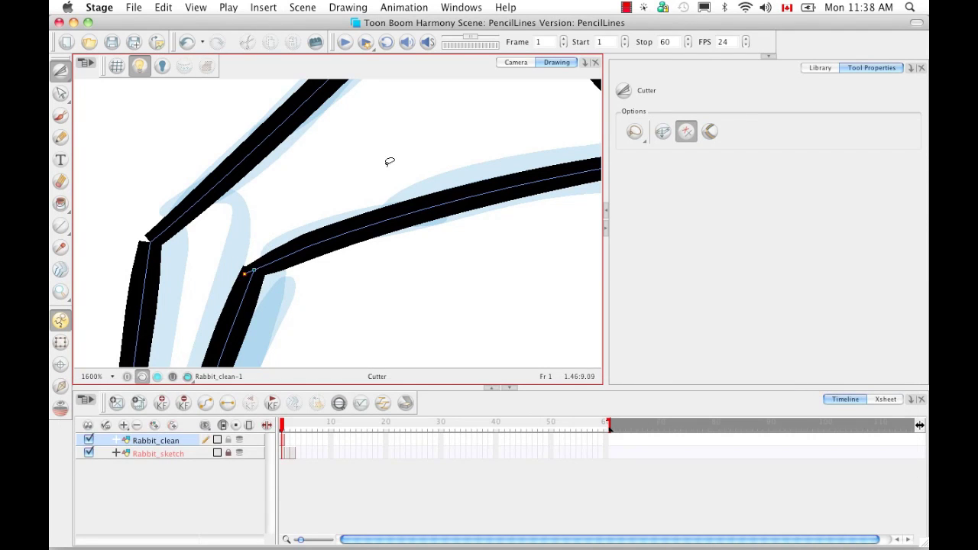
{"action": "key", "text": "space"}
{"action": "left_click_drag", "start_coordinate": [370, 221], "coordinate": [266, 311]}
{"action": "left_click_drag", "start_coordinate": [356, 142], "coordinate": [299, 320]}
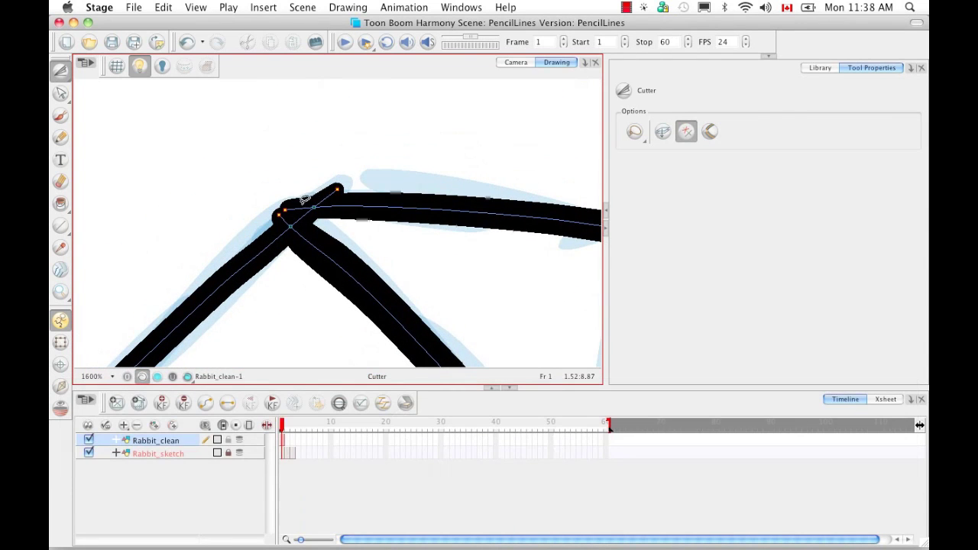
{"action": "mouse_move", "coordinate": [296, 208]}
{"action": "left_mouse_down"}
{"action": "mouse_move", "coordinate": [324, 186]}
{"action": "mouse_move", "coordinate": [281, 212]}
{"action": "mouse_move", "coordinate": [322, 179]}
{"action": "mouse_move", "coordinate": [340, 177]}
{"action": "mouse_move", "coordinate": [318, 182]}
{"action": "mouse_move", "coordinate": [350, 182]}
{"action": "left_mouse_up"}
{"action": "key", "text": "BackSpace"}
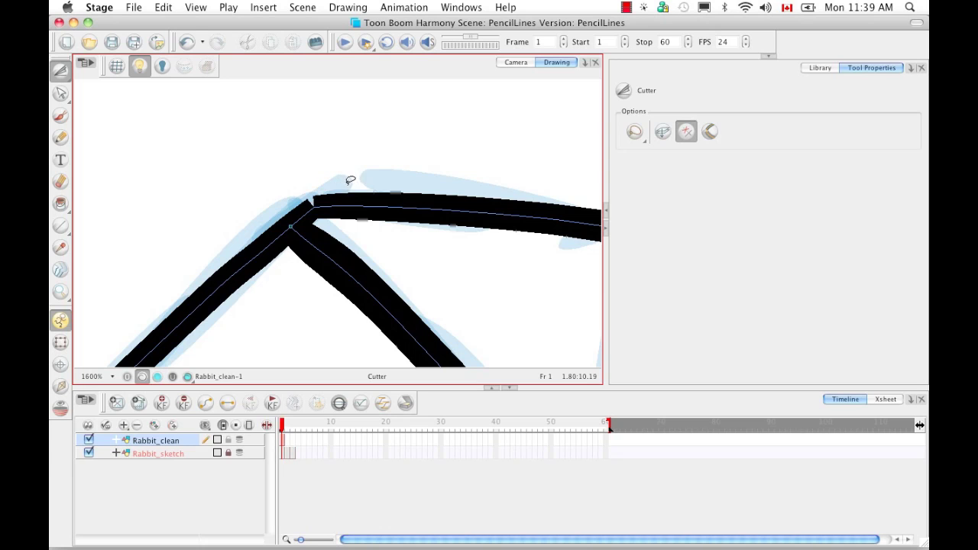
Step: Try to cut the upper line's overshoot at the ear tip's outer corner and undo the cut
{"action": "key", "text": "space"}
{"action": "left_click_drag", "start_coordinate": [379, 262], "coordinate": [285, 122]}
{"action": "left_click_drag", "start_coordinate": [408, 207], "coordinate": [258, 313]}
{"action": "left_click_drag", "start_coordinate": [438, 166], "coordinate": [428, 242]}
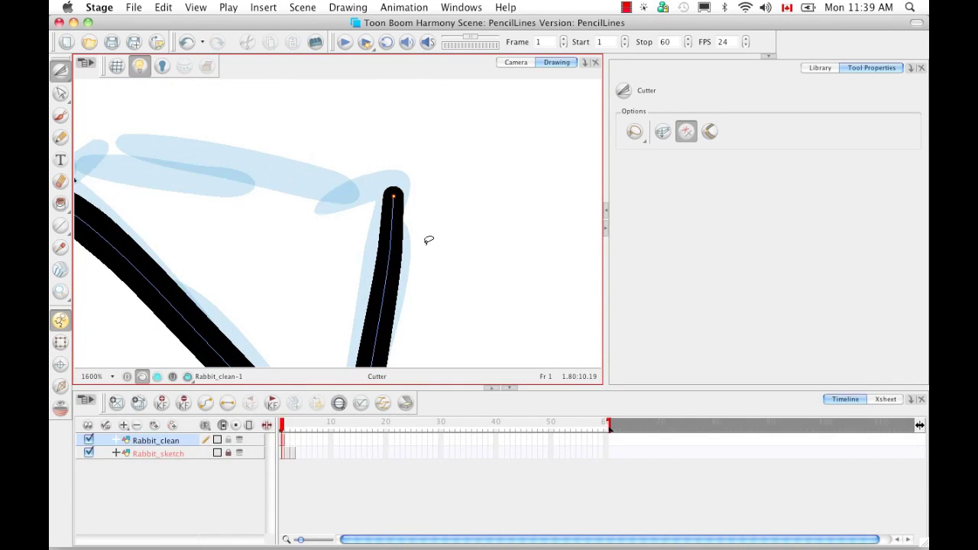
{"action": "key", "text": "super+z"}
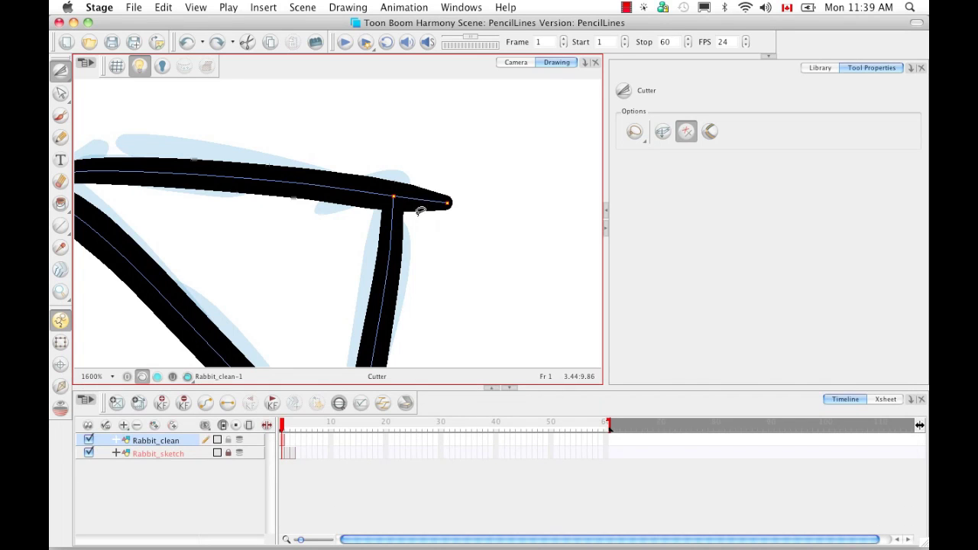
Step: Extend the tip's side line past the upper line with the Contour Editor and trim both overshoots with the Cutter
{"action": "key", "text": "alt+a"}
{"action": "left_click", "coordinate": [394, 197]}
{"action": "left_click_drag", "start_coordinate": [396, 201], "coordinate": [397, 170]}
{"action": "left_click", "coordinate": [418, 164]}
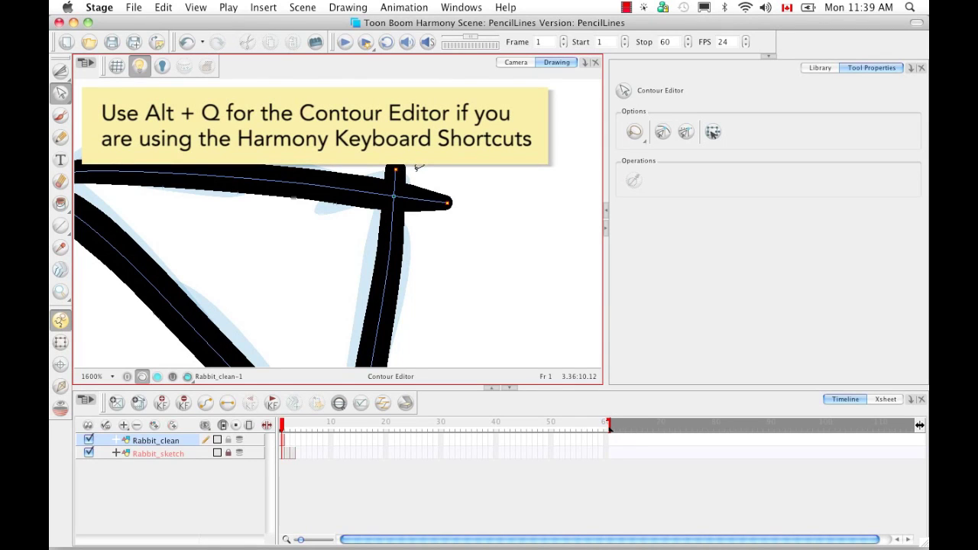
{"action": "key", "text": "alt+t"}
{"action": "left_click_drag", "start_coordinate": [368, 167], "coordinate": [431, 176]}
Step: Move the fold line's upper end point onto the corner with the Contour Editor and delete the line's extra points
{"action": "key", "text": "space"}
{"action": "mouse_move", "coordinate": [371, 223]}
{"action": "left_mouse_down"}
{"action": "mouse_move", "coordinate": [498, 183]}
{"action": "mouse_move", "coordinate": [507, 201]}
{"action": "left_mouse_up"}
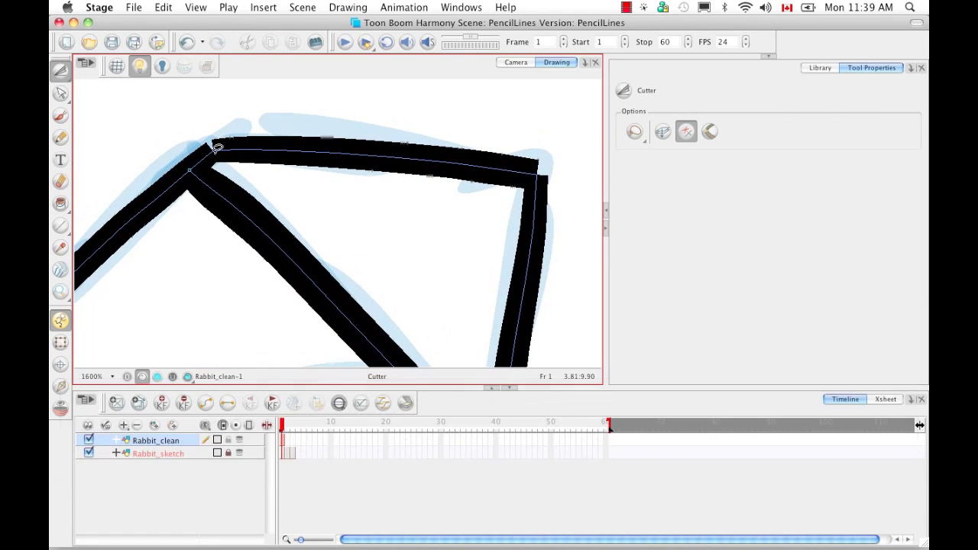
{"action": "left_click_drag", "start_coordinate": [61, 93], "coordinate": [111, 98]}
{"action": "left_click", "coordinate": [191, 174]}
{"action": "left_click_drag", "start_coordinate": [192, 176], "coordinate": [212, 153]}
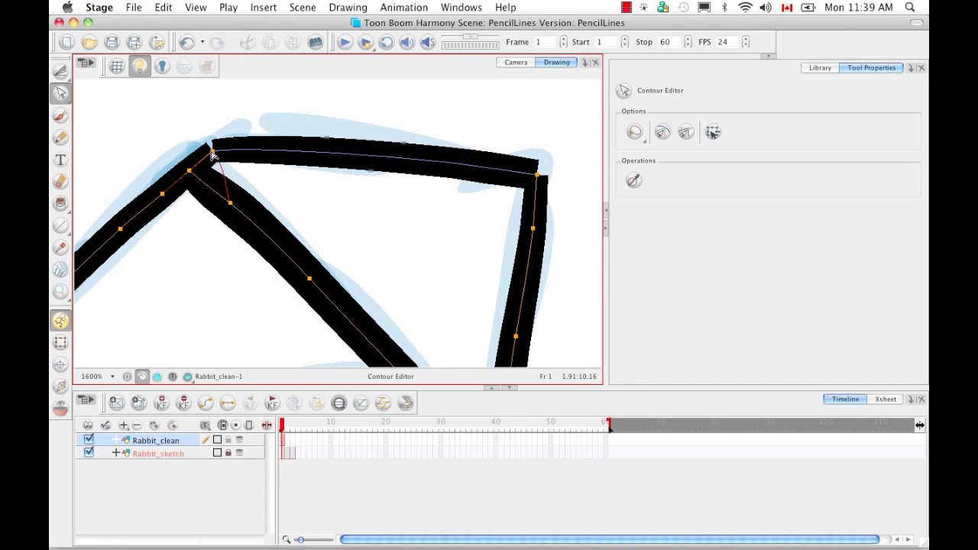
{"action": "left_click", "coordinate": [245, 188]}
{"action": "key", "text": "BackSpace"}
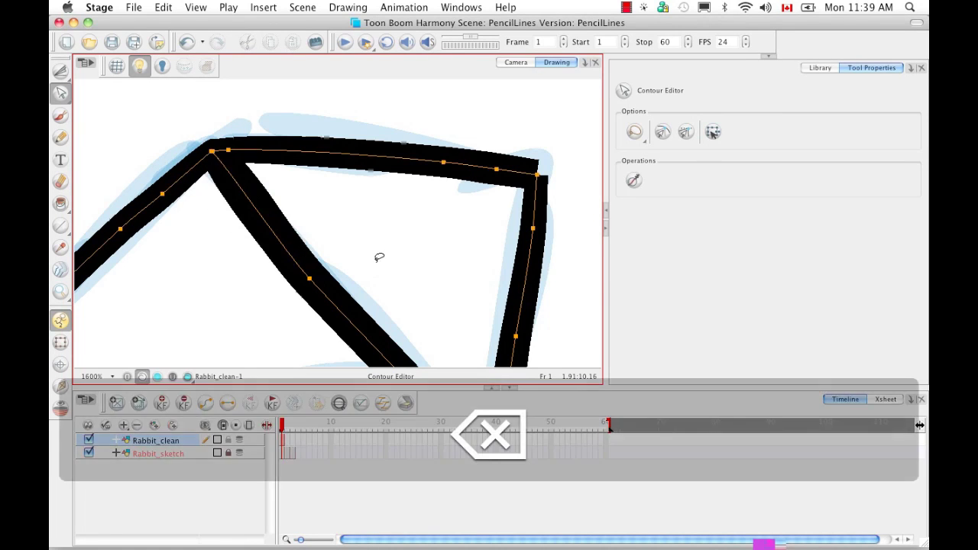
{"action": "key", "text": "BackSpace"}
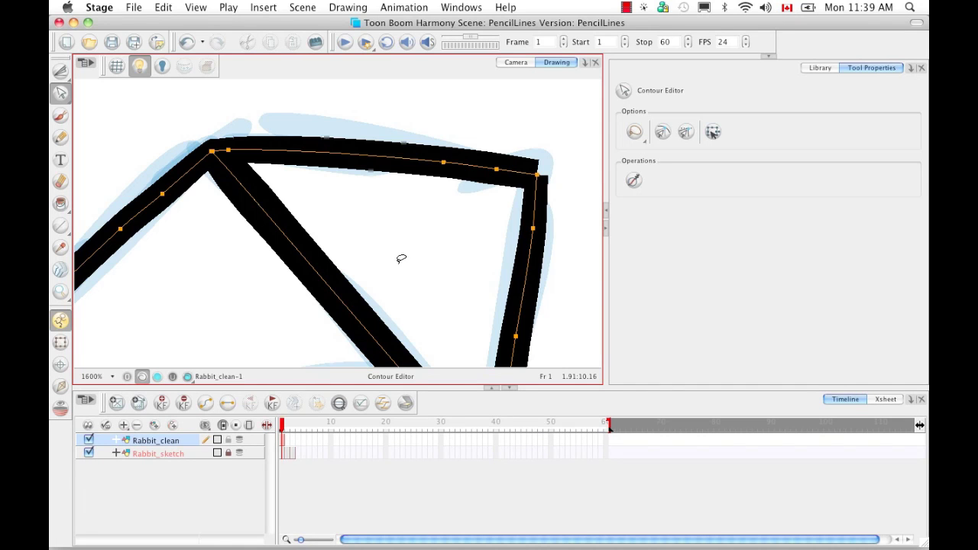
Step: Try to cut off the short leftover line end at the ear's inner bend with the Cutter
{"action": "key", "text": "space"}
{"action": "left_click_drag", "start_coordinate": [398, 284], "coordinate": [386, 249]}
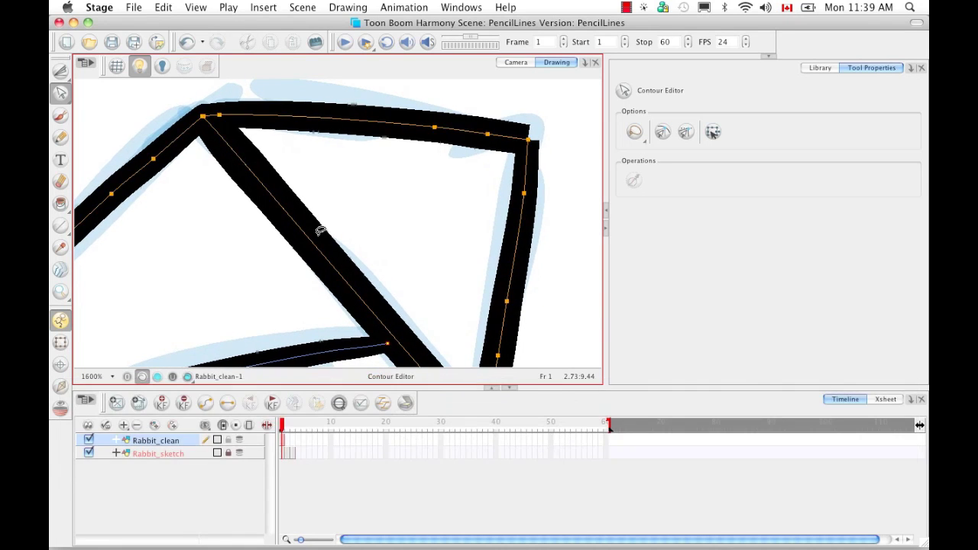
{"action": "key", "text": "super+minus"}
{"action": "key", "text": "super+minus"}
{"action": "key", "text": "super+minus"}
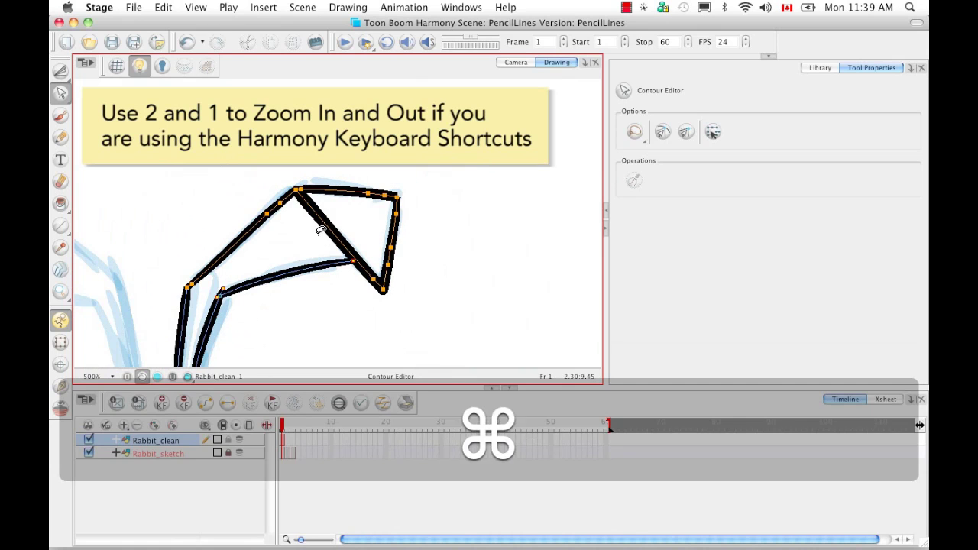
{"action": "key", "text": "space"}
{"action": "left_click_drag", "start_coordinate": [402, 216], "coordinate": [387, 170]}
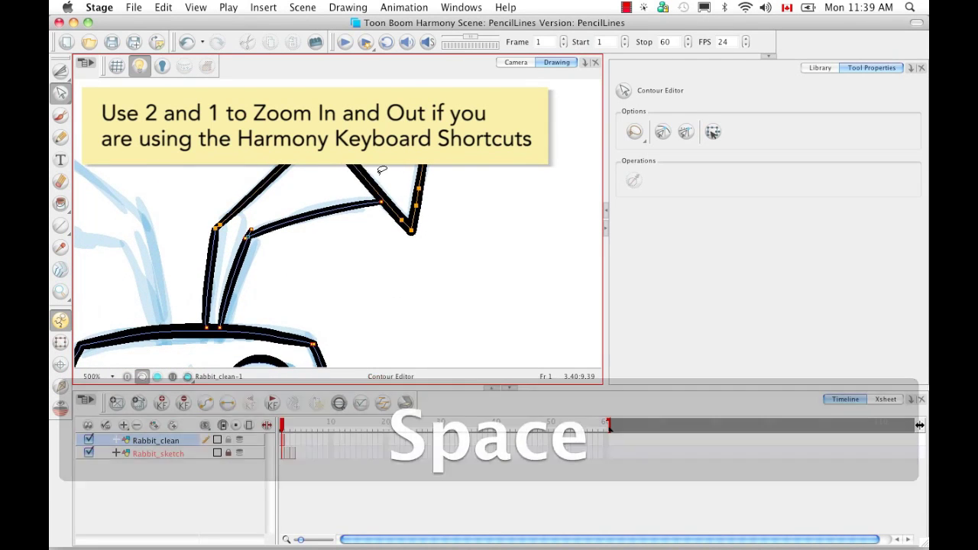
{"action": "key", "text": "super+equal"}
{"action": "key", "text": "super+equal"}
{"action": "key", "text": "super+equal"}
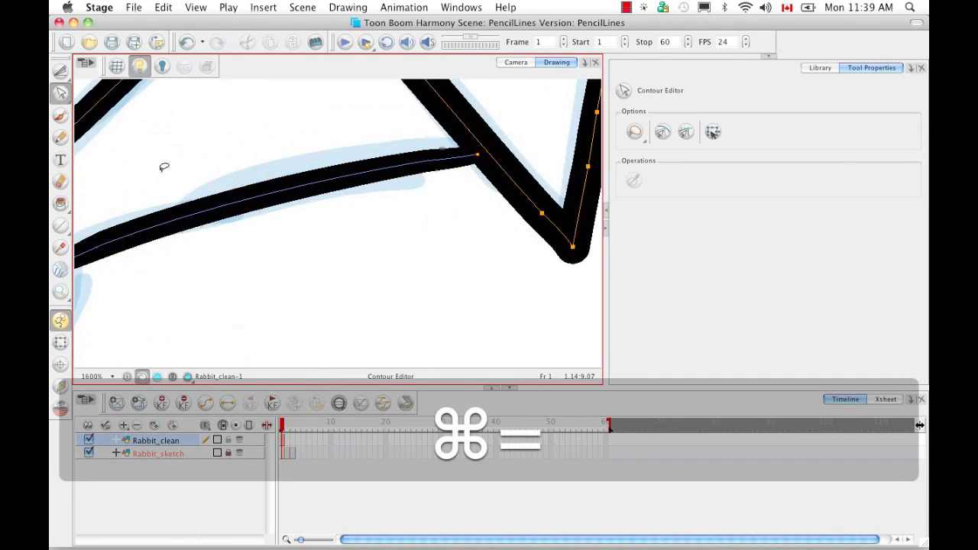
{"action": "key", "text": "super+equal"}
{"action": "key", "text": "space"}
{"action": "left_click_drag", "start_coordinate": [247, 218], "coordinate": [321, 227]}
{"action": "mouse_move", "coordinate": [61, 70]}
{"action": "left_mouse_down"}
{"action": "mouse_move", "coordinate": [88, 74]}
{"action": "mouse_move", "coordinate": [96, 92]}
{"action": "left_mouse_up"}
{"action": "left_click_drag", "start_coordinate": [263, 175], "coordinate": [291, 187]}
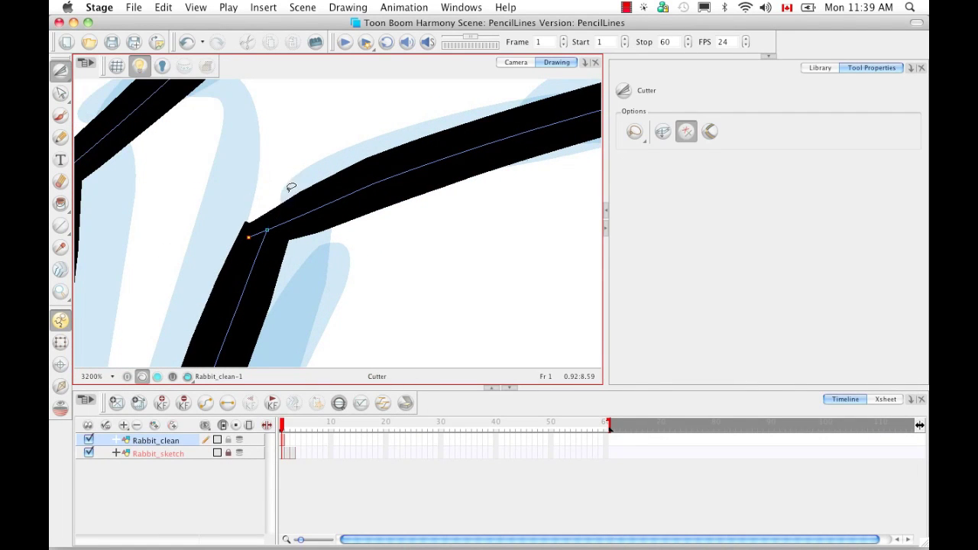
Step: Extend the lower edge's end point beyond the inner bend with the Contour Editor and trim the overshoot with the Cutter
{"action": "left_click", "coordinate": [61, 92]}
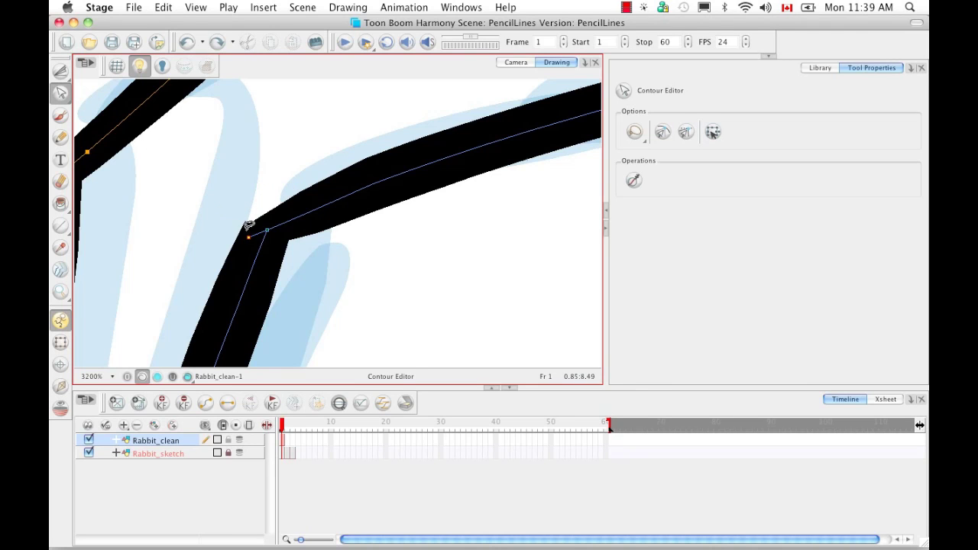
{"action": "left_click_drag", "start_coordinate": [249, 240], "coordinate": [175, 262]}
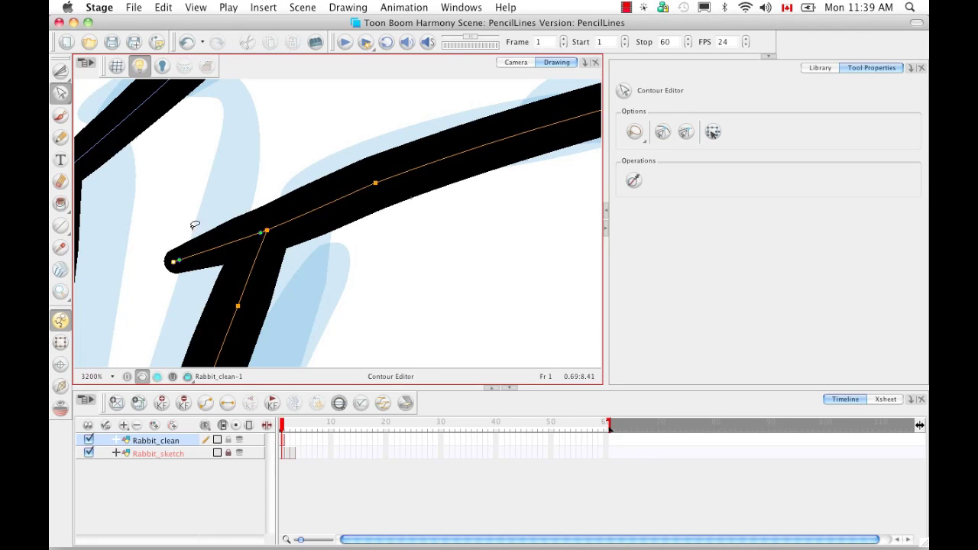
{"action": "left_click_drag", "start_coordinate": [60, 70], "coordinate": [95, 89]}
{"action": "left_click_drag", "start_coordinate": [182, 200], "coordinate": [204, 259]}
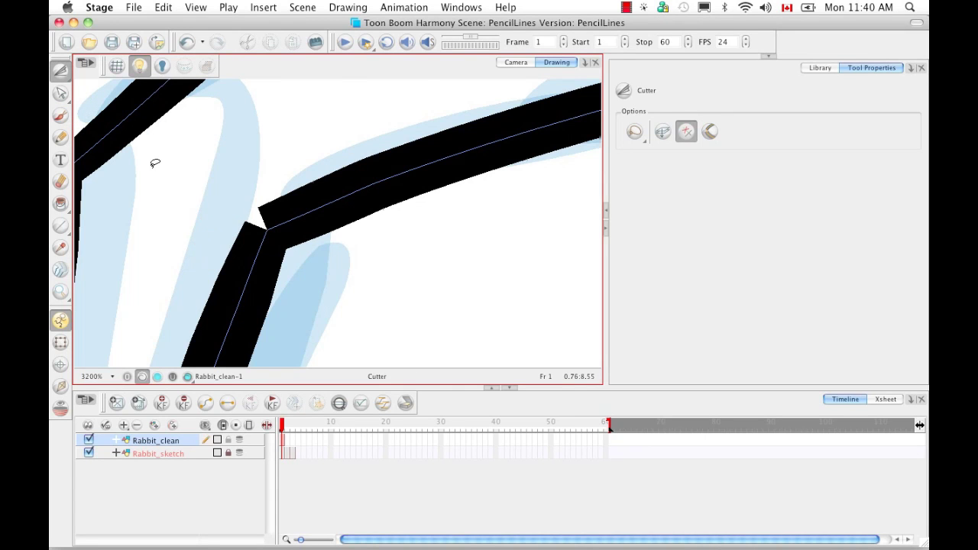
Step: Select all of the traced ear's lines with the Select tool and set their end style to Round
{"action": "key", "text": "super+minus"}
{"action": "key", "text": "super+minus"}
{"action": "key", "text": "super+minus"}
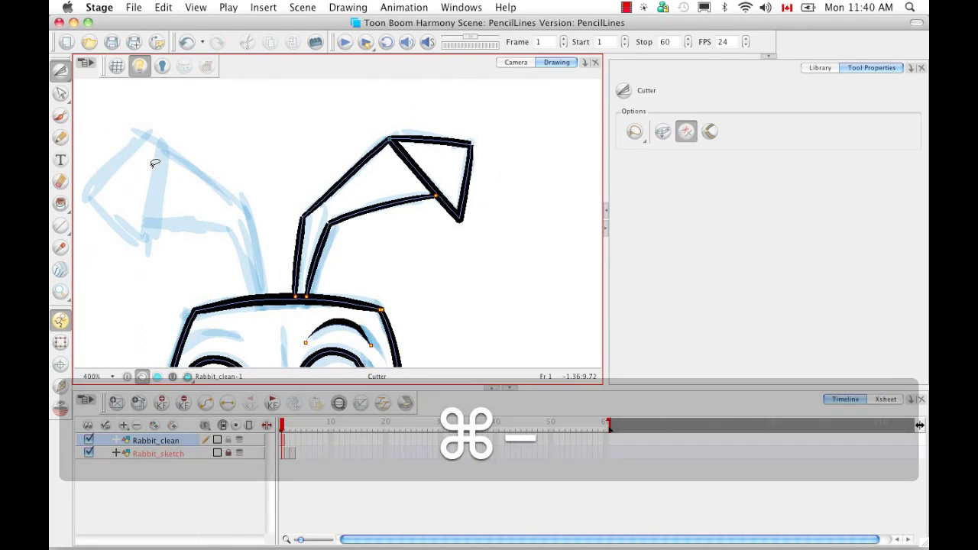
{"action": "key", "text": "alt+v"}
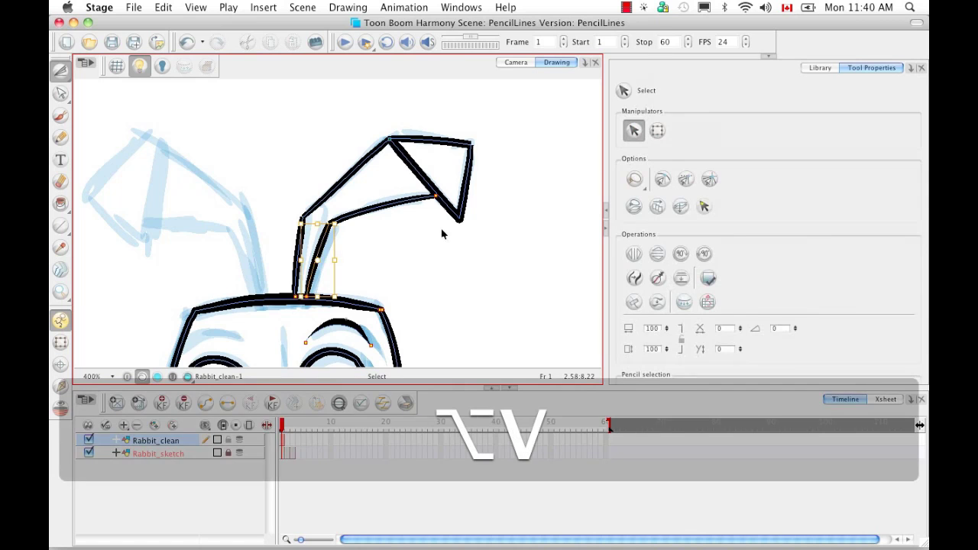
{"action": "mouse_move", "coordinate": [506, 156]}
{"action": "left_mouse_down"}
{"action": "mouse_move", "coordinate": [308, 242]}
{"action": "mouse_move", "coordinate": [507, 155]}
{"action": "left_mouse_up"}
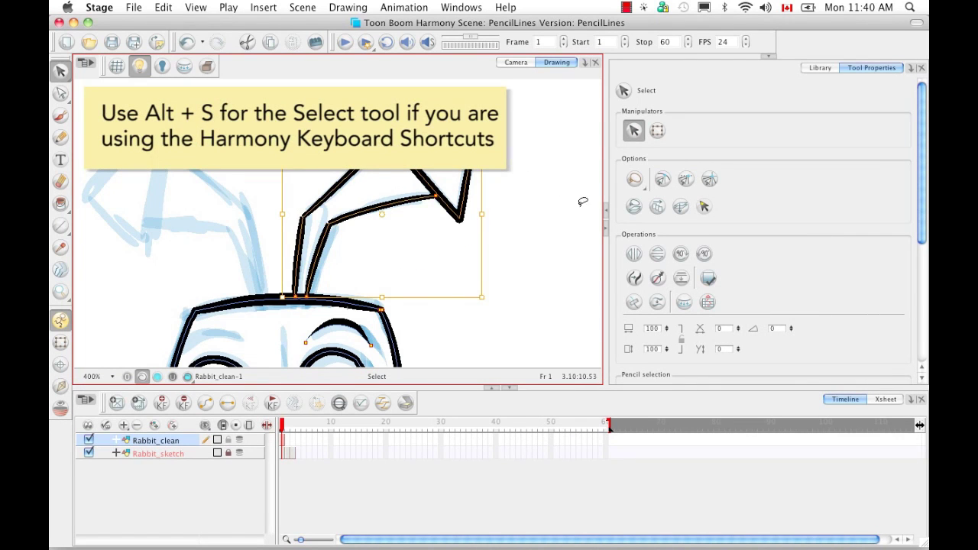
{"action": "left_click_drag", "start_coordinate": [922, 221], "coordinate": [923, 306]}
{"action": "left_click", "coordinate": [745, 249]}
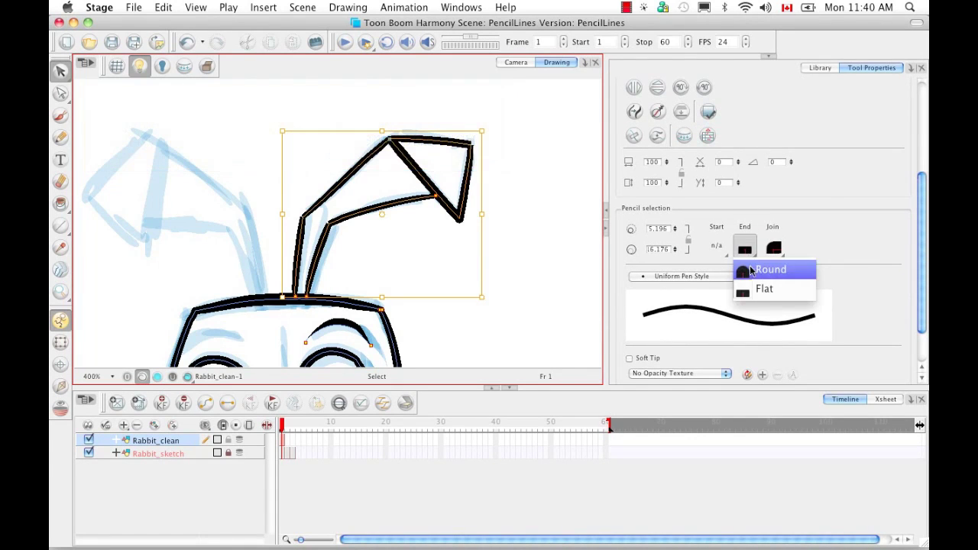
{"action": "left_click", "coordinate": [771, 271]}
{"action": "left_click", "coordinate": [524, 217]}
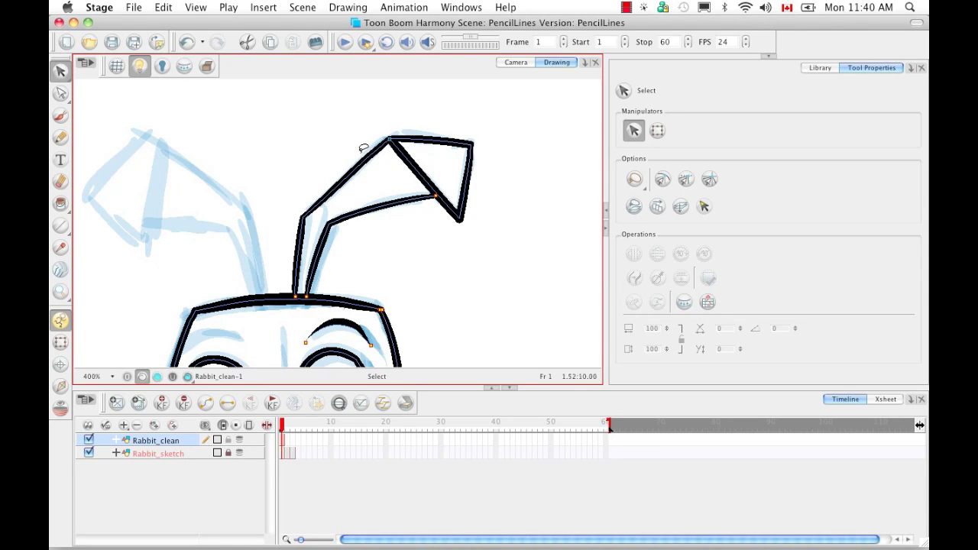
Step: Examine the central-line points of the ear's long upper line with the Contour Editor
{"action": "left_click", "coordinate": [61, 92]}
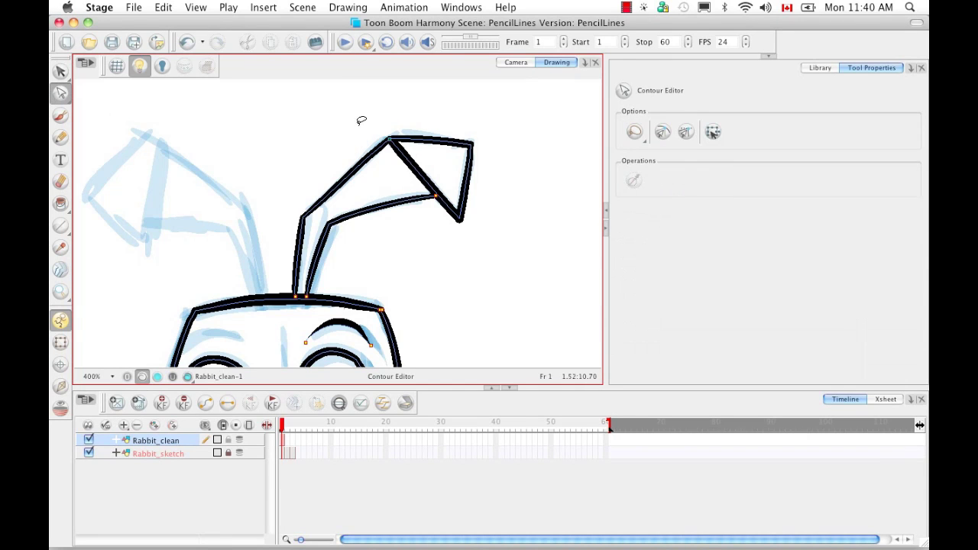
{"action": "key", "text": "super+equal"}
{"action": "key", "text": "super+equal"}
{"action": "key", "text": "super+equal"}
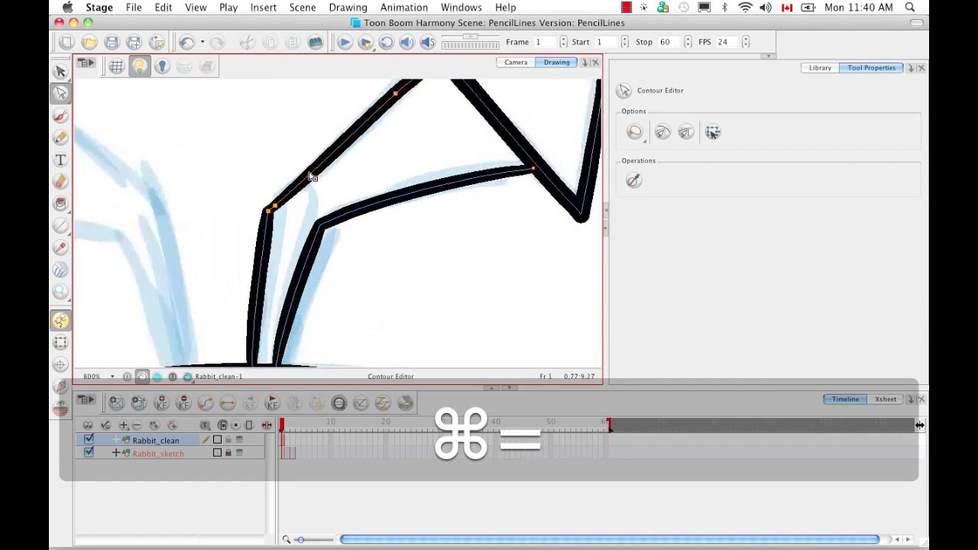
{"action": "key", "text": "space"}
{"action": "mouse_move", "coordinate": [467, 133]}
{"action": "left_mouse_down"}
{"action": "mouse_move", "coordinate": [419, 283]}
{"action": "mouse_move", "coordinate": [421, 191]}
{"action": "left_mouse_up"}
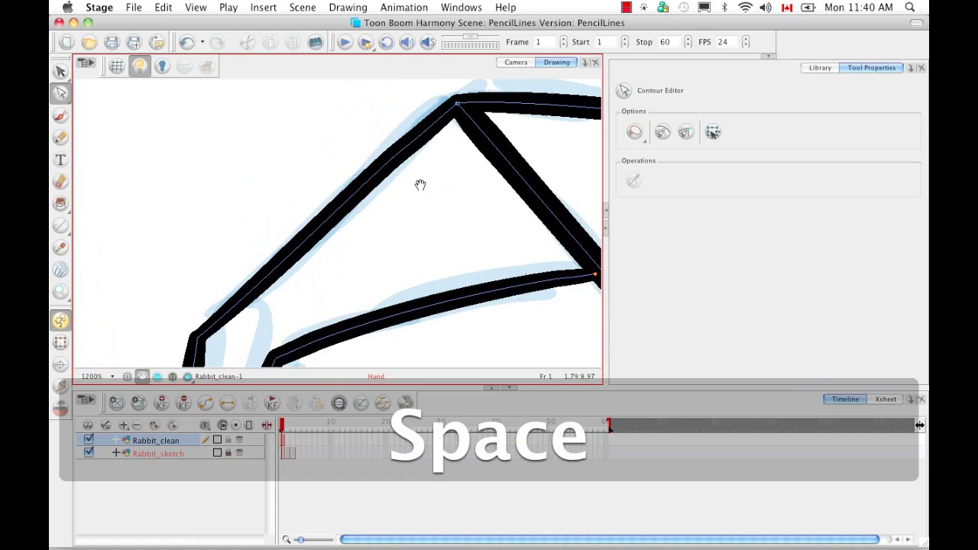
{"action": "left_click", "coordinate": [430, 125]}
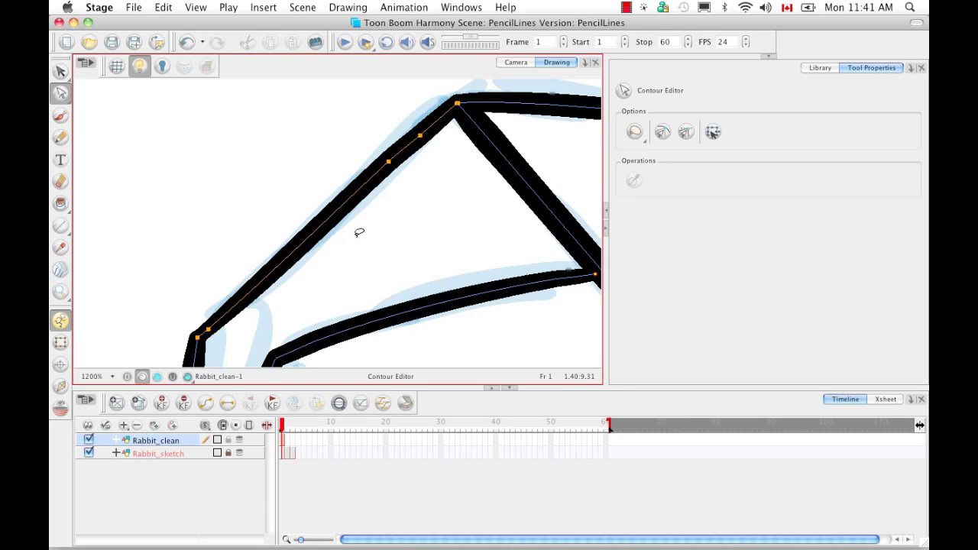
Step: Display the outer contour points of the ear's long upper line with the Pencil Editor
{"action": "left_click", "coordinate": [68, 92]}
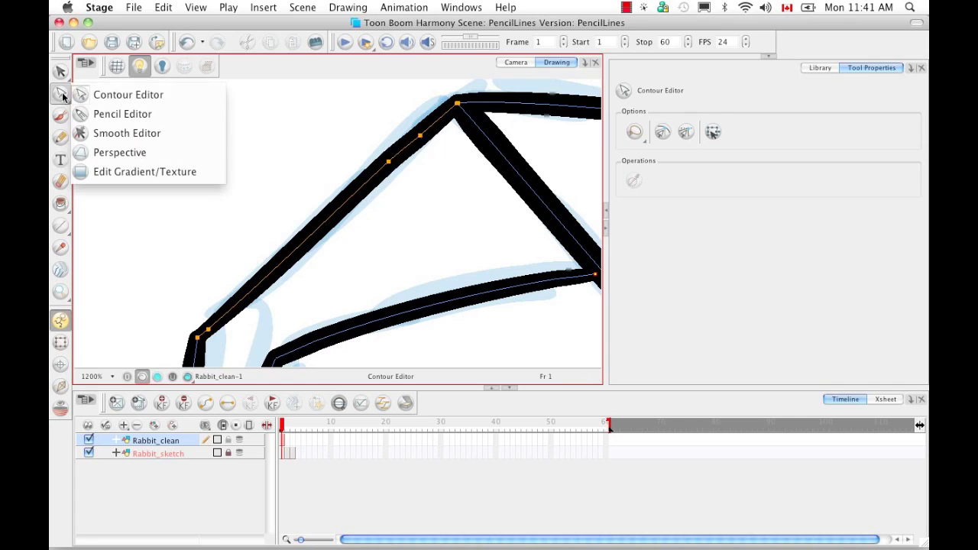
{"action": "left_click", "coordinate": [182, 118]}
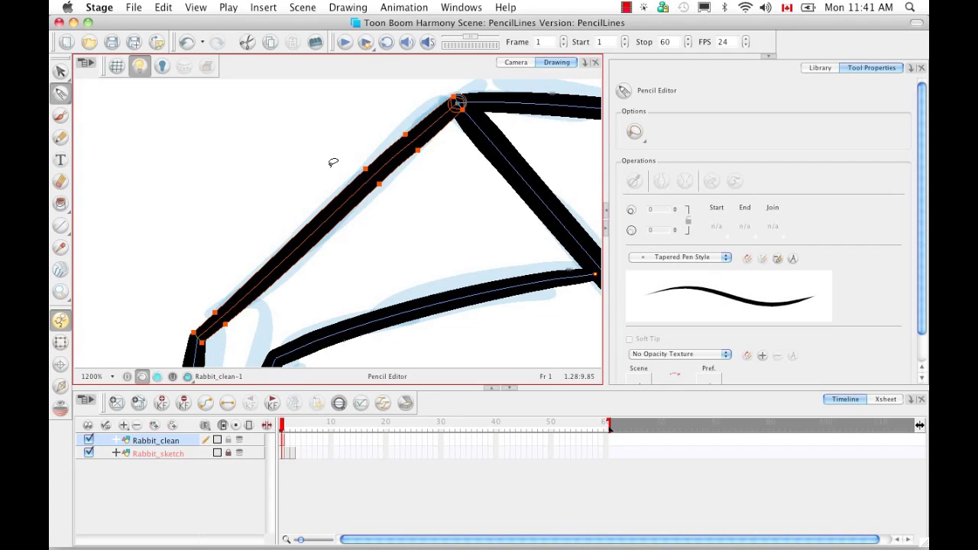
{"action": "left_click", "coordinate": [348, 8]}
{"action": "mouse_move", "coordinate": [375, 29]}
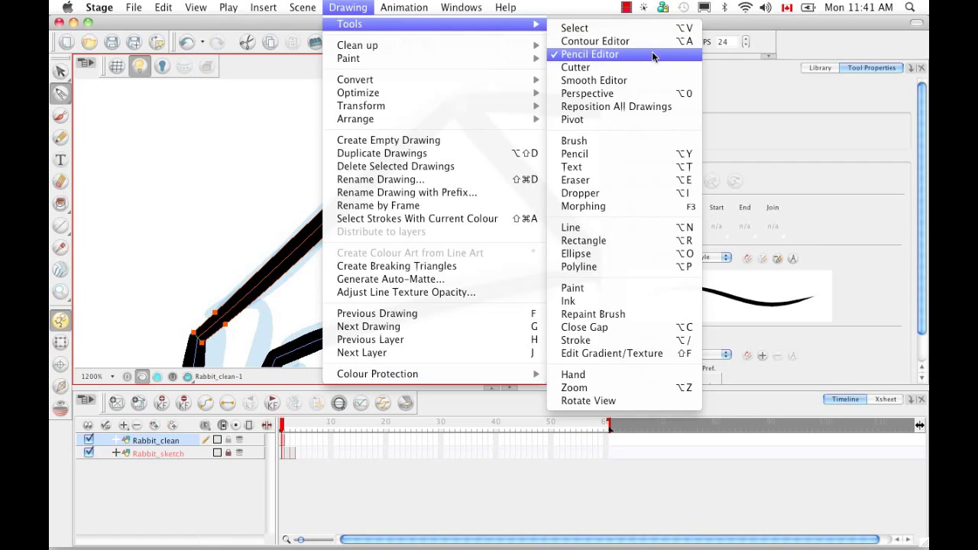
{"action": "left_click", "coordinate": [587, 5]}
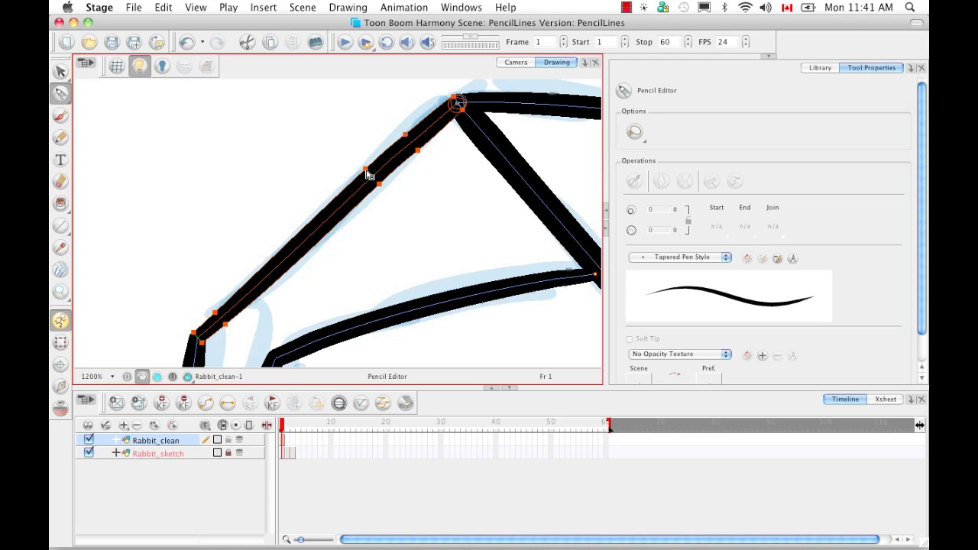
Step: Try pulling one contour point on the line's upper side outward to thicken that side, and undo it
{"action": "left_click_drag", "start_coordinate": [346, 151], "coordinate": [340, 142]}
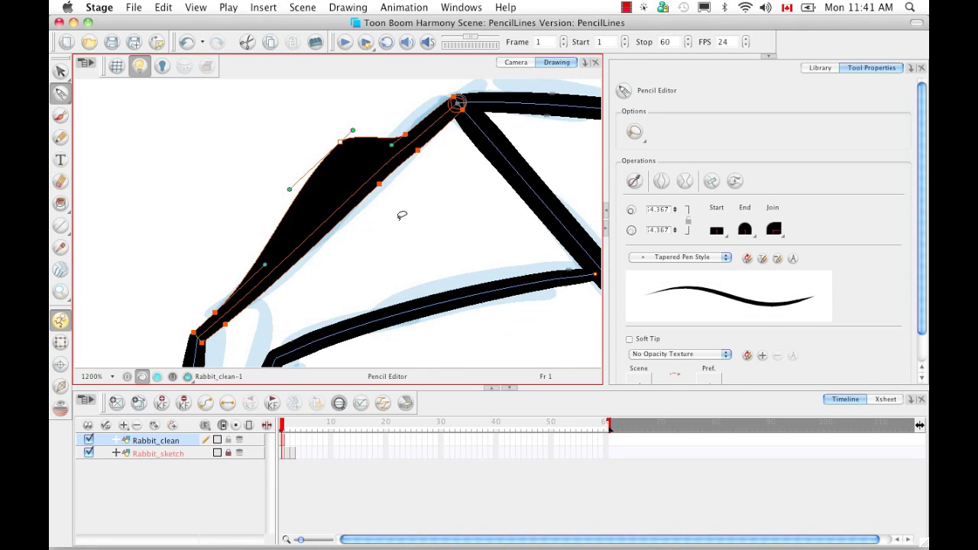
{"action": "key", "text": "super+z"}
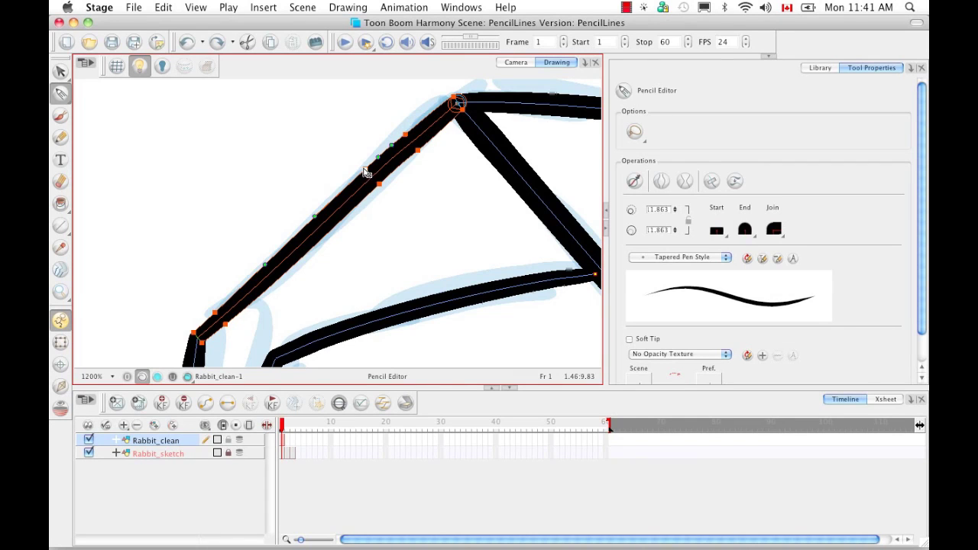
Step: Thicken the line symmetrically by pulling its contour point outward on both sides, and delete that pair of points
{"action": "key", "text": "shift"}
{"action": "mouse_move", "coordinate": [367, 171]}
{"action": "left_mouse_down"}
{"action": "mouse_move", "coordinate": [357, 157]}
{"action": "mouse_move", "coordinate": [373, 165]}
{"action": "mouse_move", "coordinate": [356, 162]}
{"action": "left_mouse_up"}
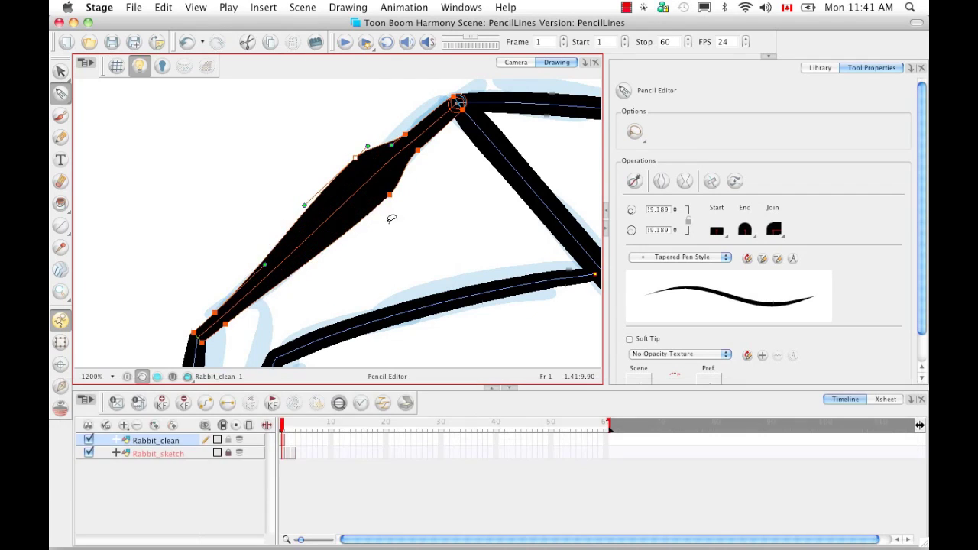
{"action": "mouse_move", "coordinate": [382, 205]}
{"action": "left_mouse_down"}
{"action": "mouse_move", "coordinate": [406, 200]}
{"action": "mouse_move", "coordinate": [404, 181]}
{"action": "left_mouse_up"}
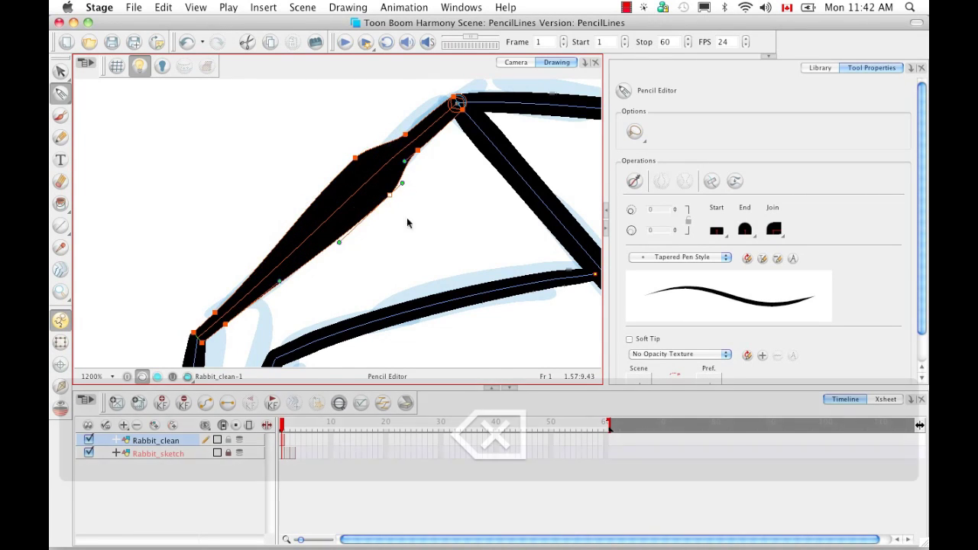
{"action": "key", "text": "BackSpace"}
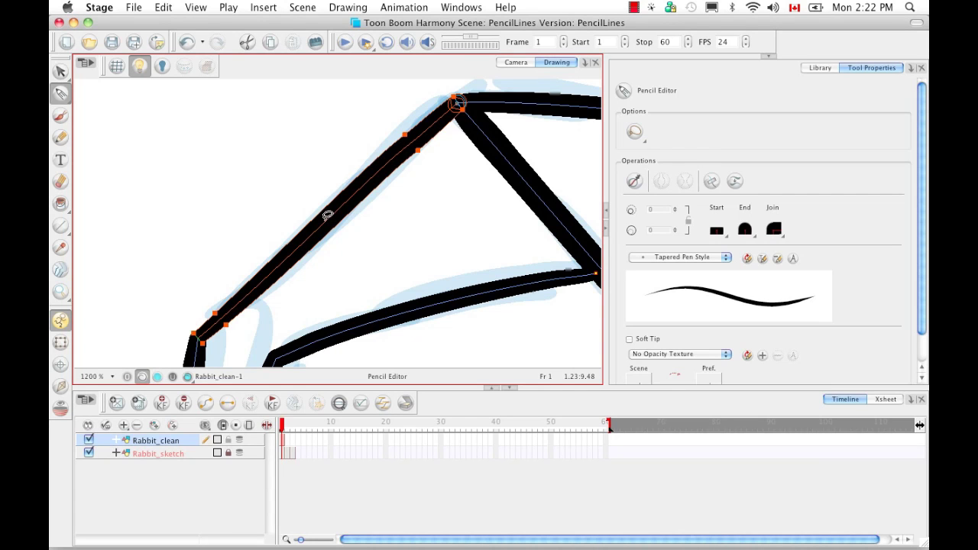
Step: Add a new pair of contour points near the middle of the ear's long upper line
{"action": "key", "text": "super"}
{"action": "key", "text": "super"}
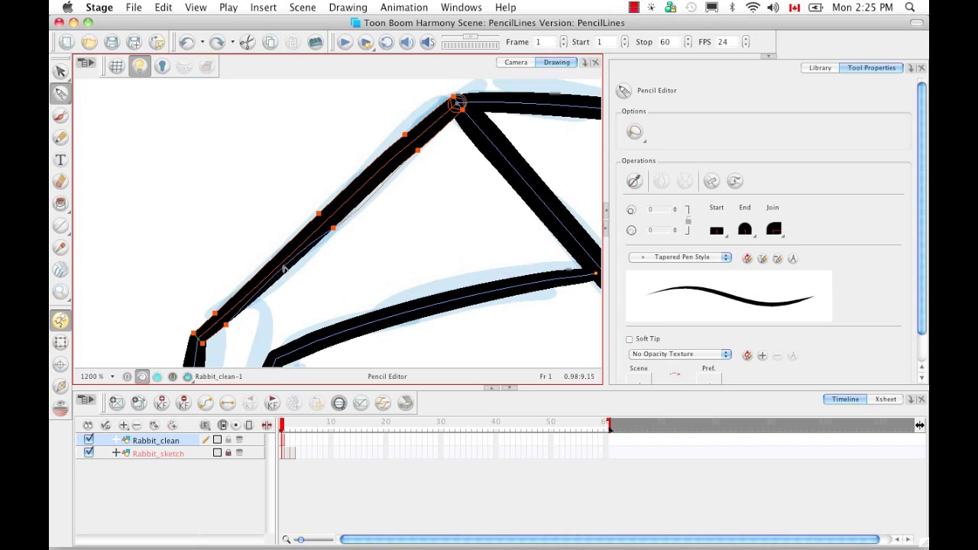
Step: Try bulging the line's lower contour between two points, once normally and once without affecting the neighbouring segments, undoing each change
{"action": "left_click_drag", "start_coordinate": [289, 271], "coordinate": [297, 278]}
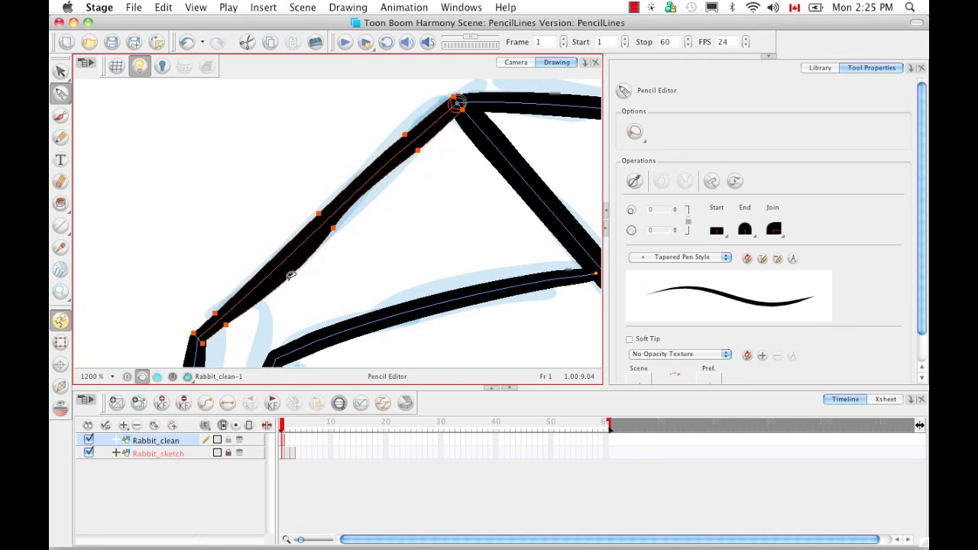
{"action": "key", "text": "super+z"}
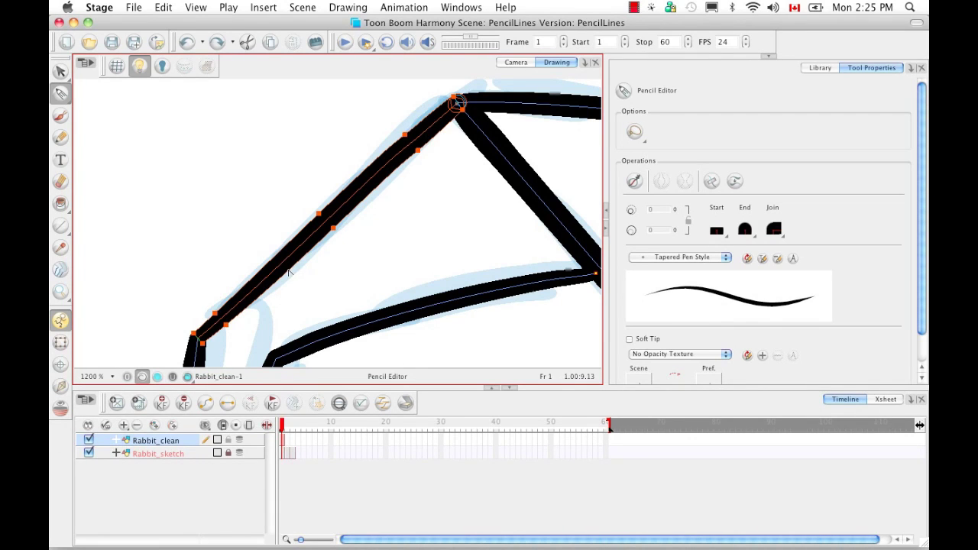
{"action": "key", "text": "shift"}
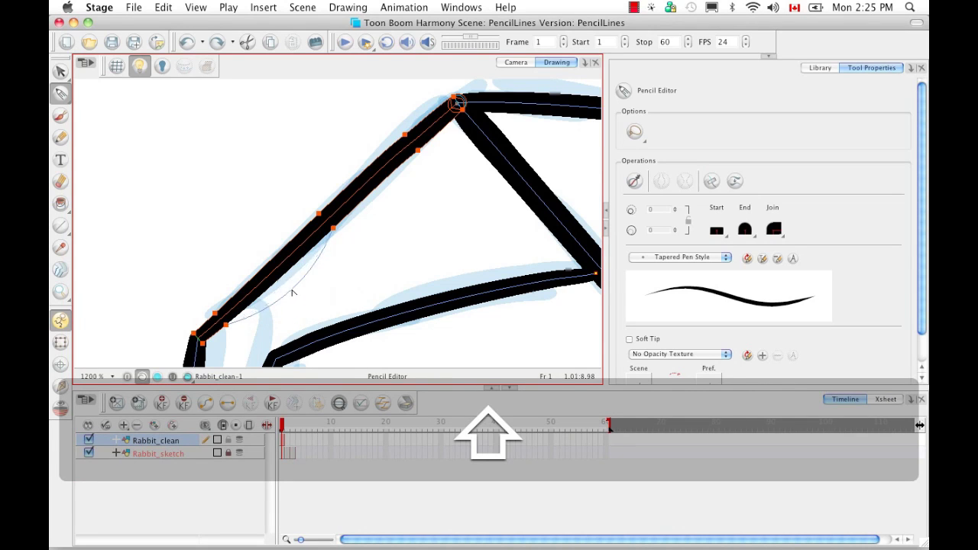
{"action": "left_click_drag", "start_coordinate": [292, 293], "coordinate": [329, 270]}
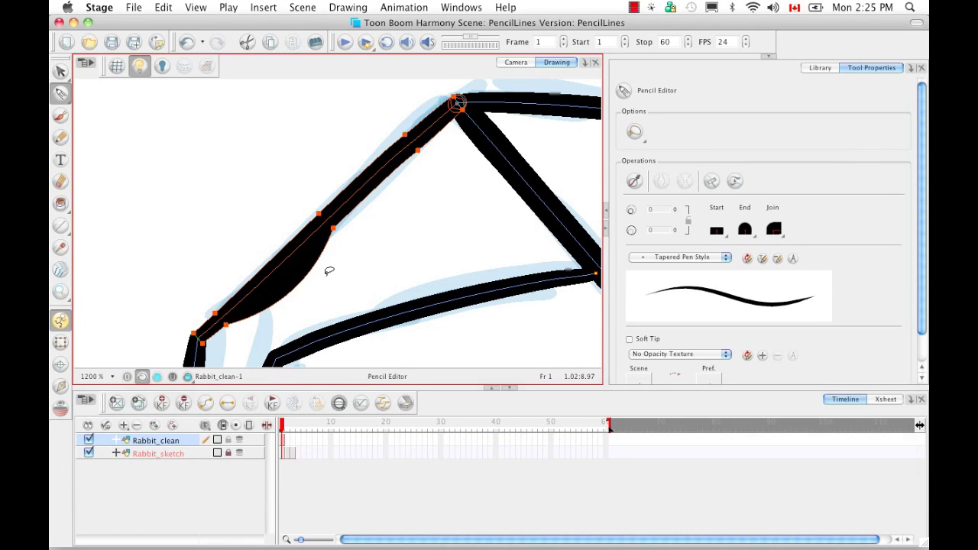
{"action": "key", "text": "super+z"}
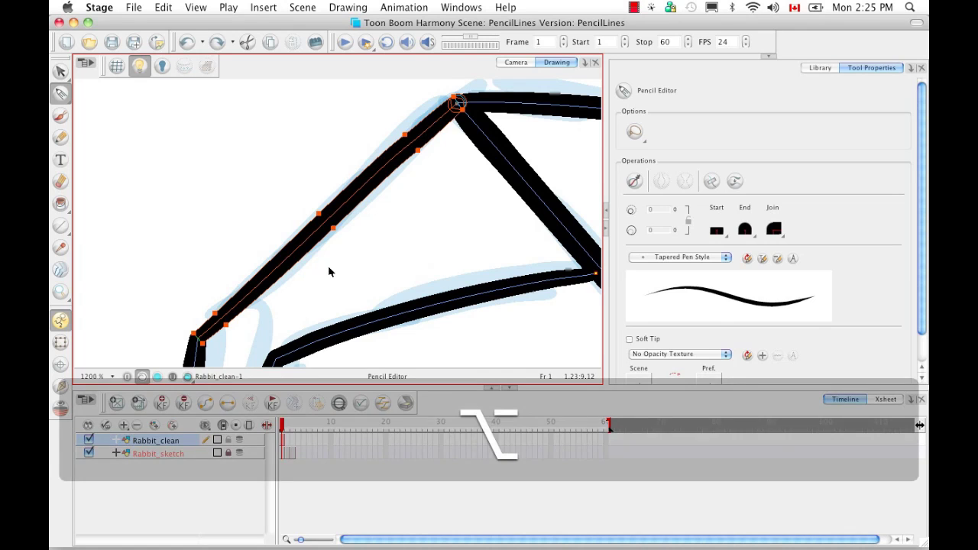
Step: Move the ear's long upper line away from its joints to the outer side of the ear with the Select tool
{"action": "key", "text": "alt+v"}
{"action": "left_click", "coordinate": [337, 192]}
{"action": "left_click_drag", "start_coordinate": [337, 191], "coordinate": [289, 191]}
{"action": "left_click", "coordinate": [399, 125]}
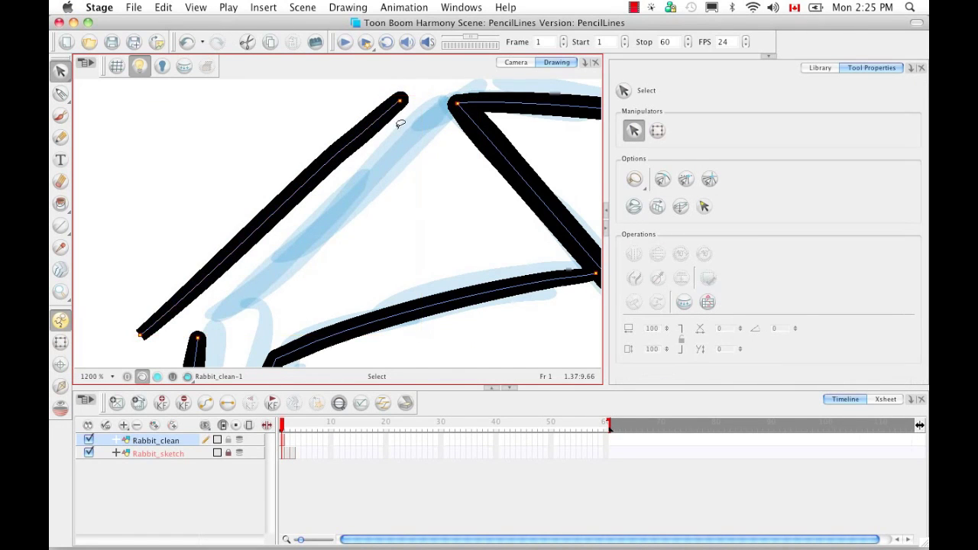
Step: Extend the detached line's upper round end up and outward by moving its end point with the Contour Editor
{"action": "left_click", "coordinate": [397, 108]}
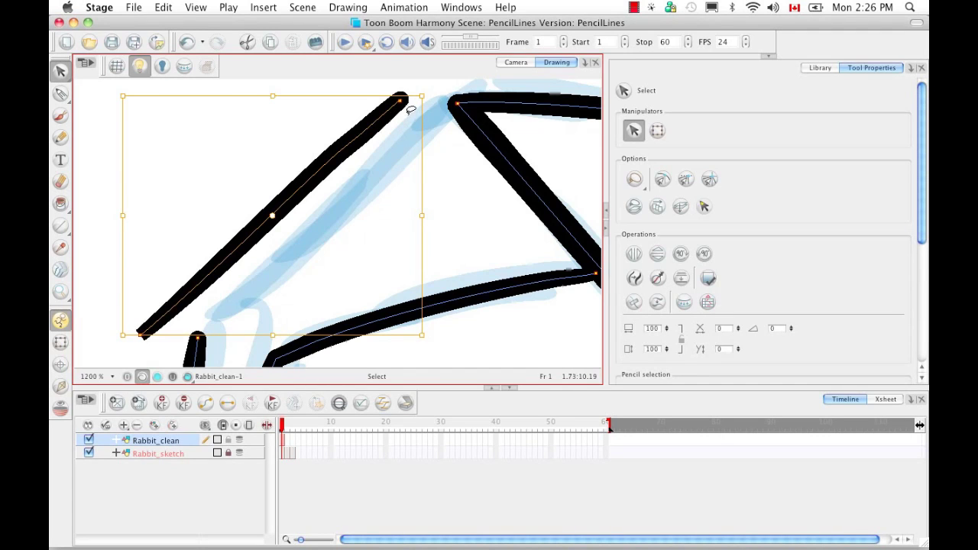
{"action": "key", "text": "super+equal"}
{"action": "key", "text": "super+equal"}
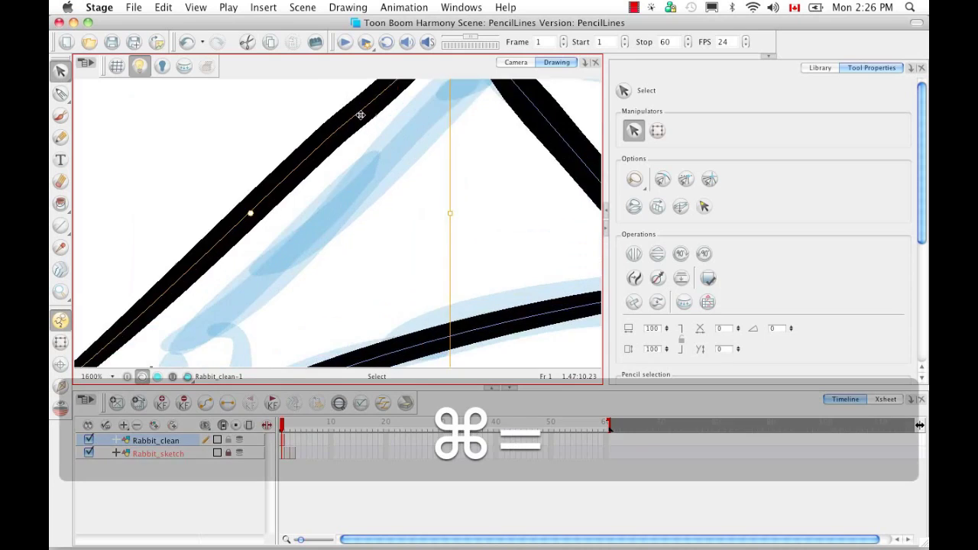
{"action": "key", "text": "space"}
{"action": "mouse_move", "coordinate": [344, 100]}
{"action": "left_mouse_down"}
{"action": "mouse_move", "coordinate": [436, 145]}
{"action": "mouse_move", "coordinate": [339, 214]}
{"action": "left_mouse_up"}
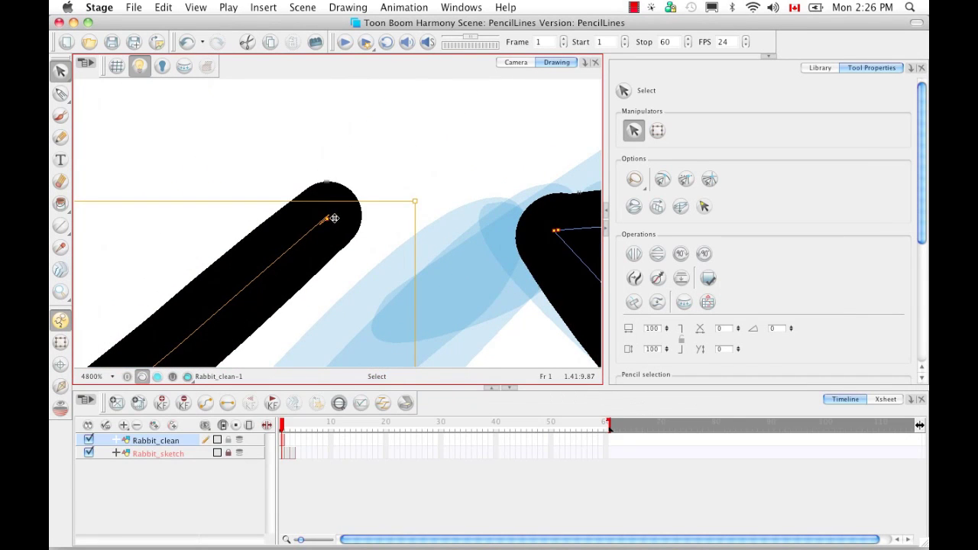
{"action": "left_click", "coordinate": [356, 177]}
{"action": "left_click", "coordinate": [61, 94]}
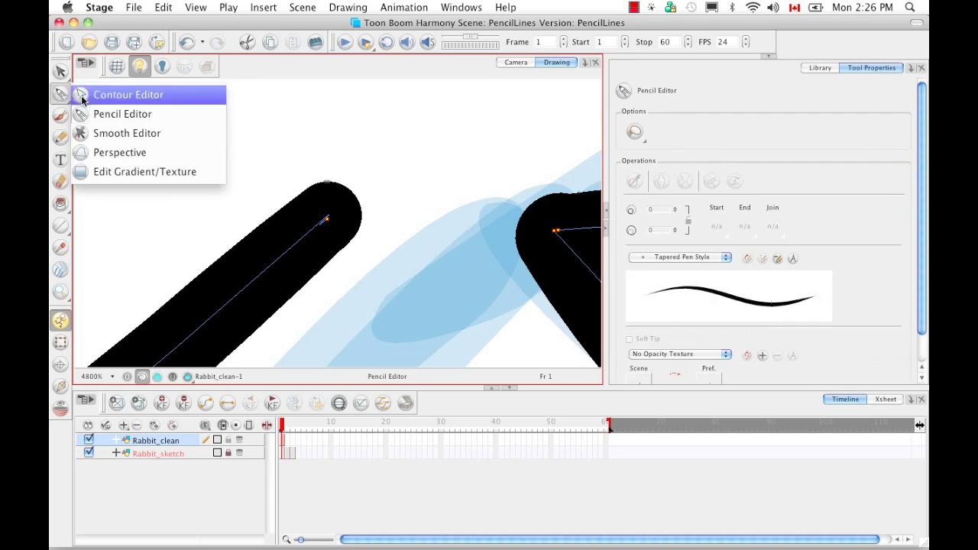
{"action": "left_click", "coordinate": [126, 91]}
{"action": "mouse_move", "coordinate": [327, 221]}
{"action": "left_mouse_down"}
{"action": "mouse_move", "coordinate": [363, 214]}
{"action": "mouse_move", "coordinate": [389, 165]}
{"action": "left_mouse_up"}
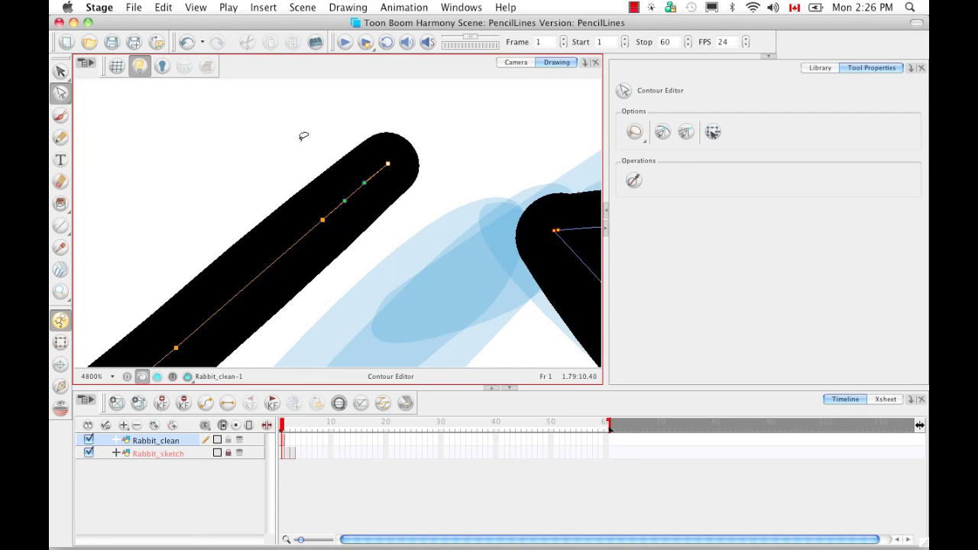
Step: Stretch the line's round tip by pulling out the handle of its lower contour point with the Pencil Editor
{"action": "left_click_drag", "start_coordinate": [60, 93], "coordinate": [110, 114]}
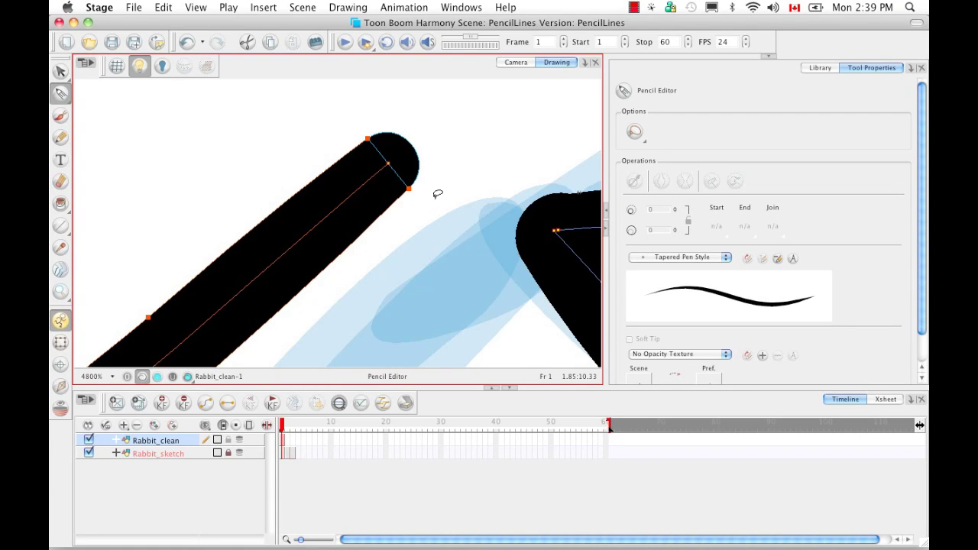
{"action": "left_click", "coordinate": [411, 190]}
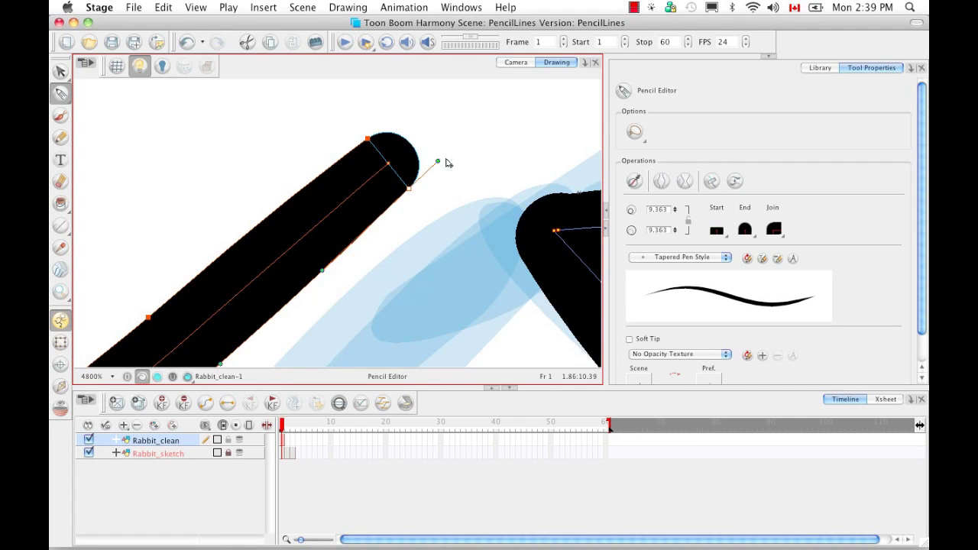
{"action": "left_click_drag", "start_coordinate": [438, 165], "coordinate": [489, 111]}
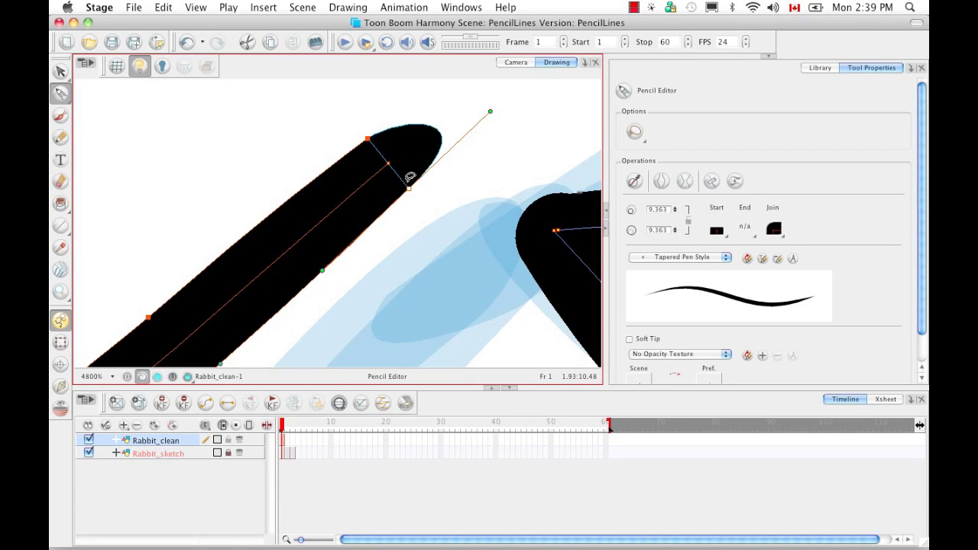
Step: Pull out the handle of the tip's upper contour point and angle it independently to make the tip more pointed
{"action": "left_click", "coordinate": [368, 139]}
{"action": "left_click_drag", "start_coordinate": [402, 118], "coordinate": [433, 97]}
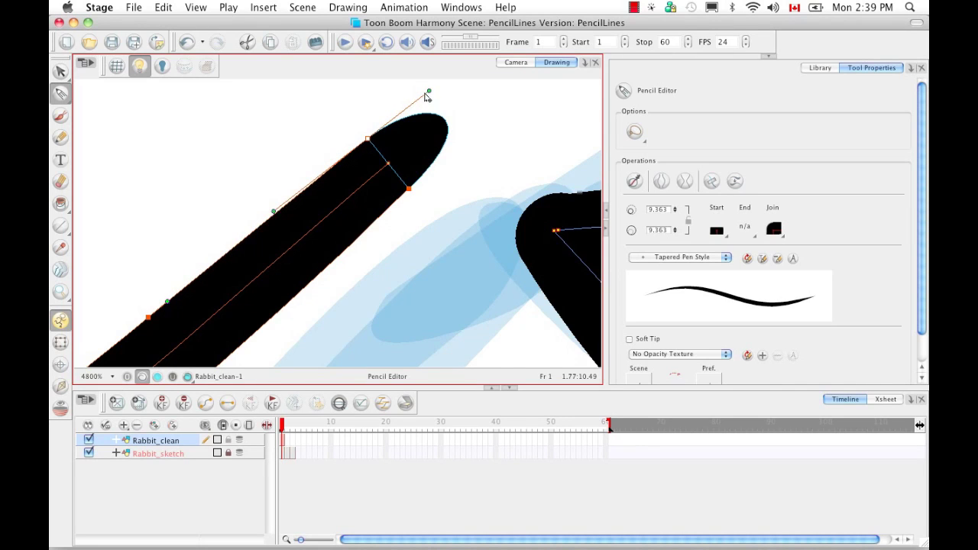
{"action": "key", "text": "alt"}
{"action": "left_click_drag", "start_coordinate": [430, 93], "coordinate": [433, 126]}
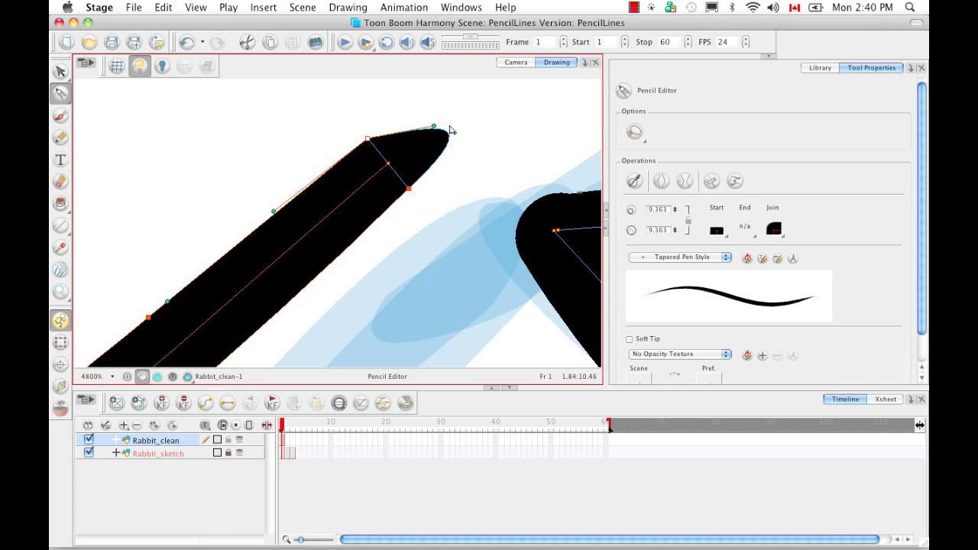
Step: Reshape the detached line's upper tip by adjusting the handles of its upper and lower contour points independently
{"action": "mouse_move", "coordinate": [436, 130]}
{"action": "left_mouse_down"}
{"action": "mouse_move", "coordinate": [389, 137]}
{"action": "mouse_move", "coordinate": [420, 198]}
{"action": "mouse_move", "coordinate": [454, 152]}
{"action": "left_mouse_up"}
{"action": "left_click_drag", "start_coordinate": [491, 112], "coordinate": [425, 128]}
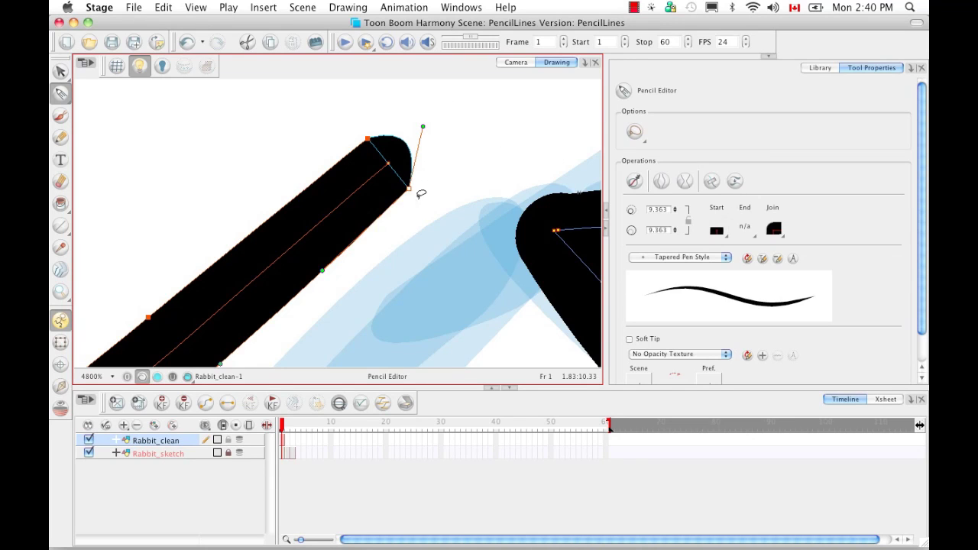
{"action": "left_click", "coordinate": [384, 133]}
{"action": "left_click_drag", "start_coordinate": [384, 137], "coordinate": [421, 135]}
{"action": "left_click_drag", "start_coordinate": [334, 277], "coordinate": [410, 232]}
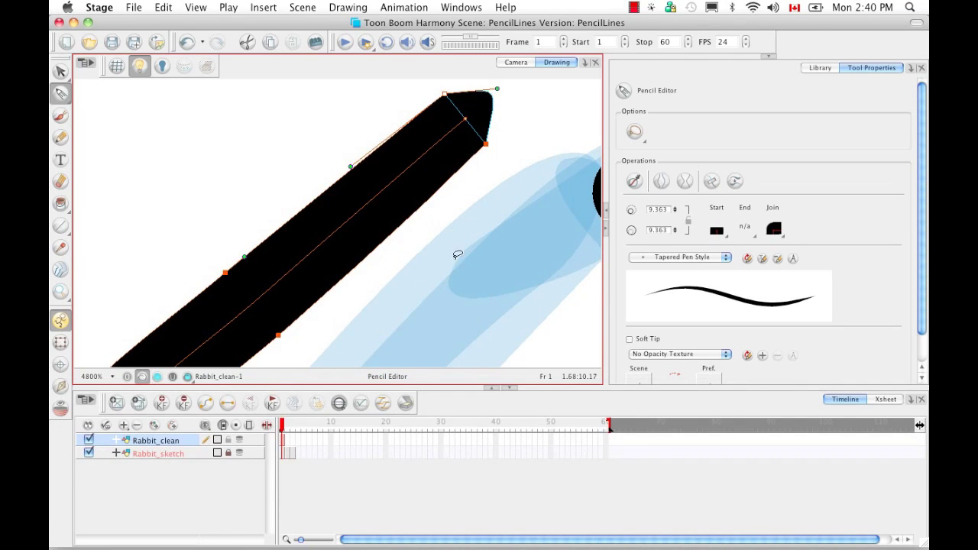
Step: Bulge the line below its tip by pulling out the next upper contour point's handle and angling the opposite lower point's handles
{"action": "left_click", "coordinate": [226, 271]}
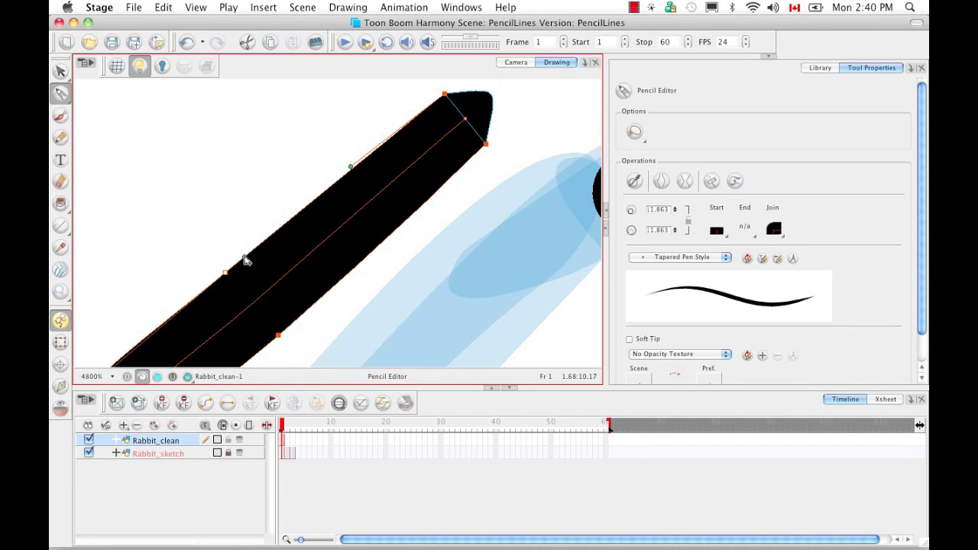
{"action": "left_click_drag", "start_coordinate": [245, 260], "coordinate": [210, 234]}
{"action": "key", "text": "space"}
{"action": "mouse_move", "coordinate": [255, 290]}
{"action": "left_mouse_down"}
{"action": "mouse_move", "coordinate": [316, 295]}
{"action": "mouse_move", "coordinate": [414, 195]}
{"action": "mouse_move", "coordinate": [389, 246]}
{"action": "left_mouse_up"}
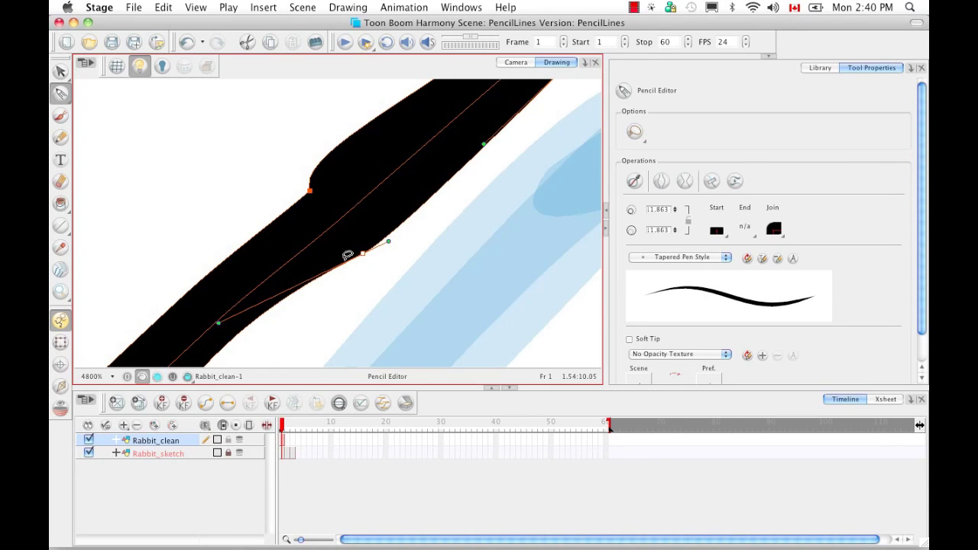
Step: Even out the bulge on the line's upper edge by pulling a new pair of handles out of its contour point
{"action": "key", "text": "space"}
{"action": "left_click_drag", "start_coordinate": [454, 225], "coordinate": [393, 273]}
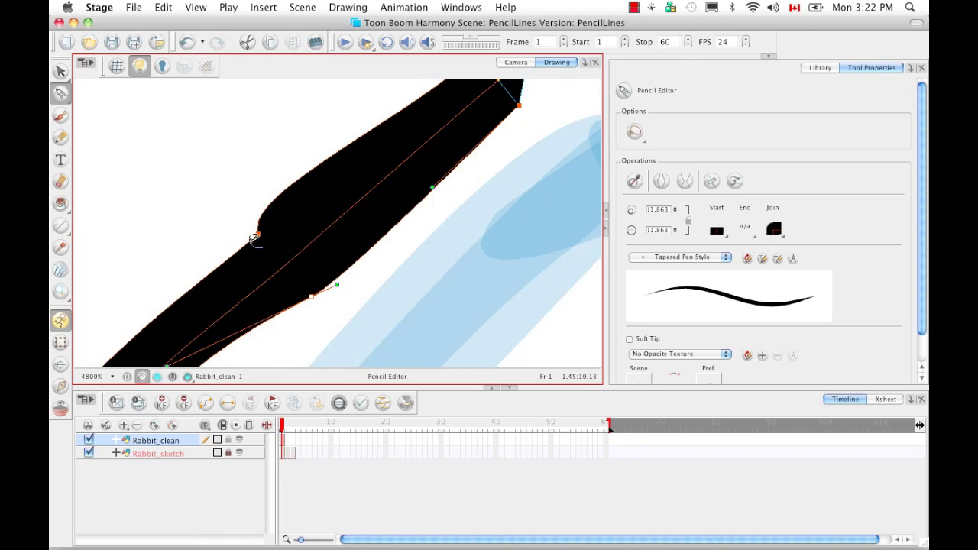
{"action": "left_click_drag", "start_coordinate": [258, 233], "coordinate": [239, 198]}
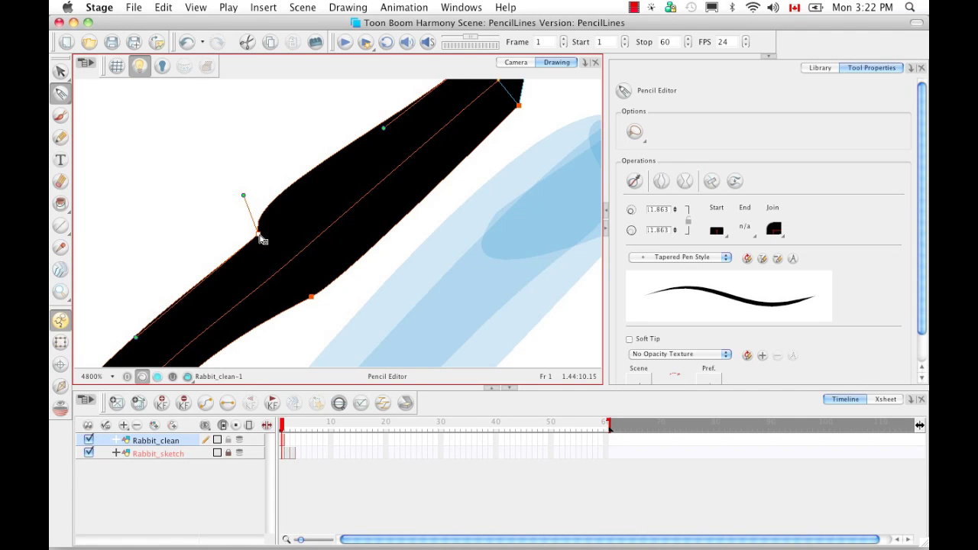
{"action": "mouse_move", "coordinate": [263, 240]}
{"action": "left_mouse_down"}
{"action": "mouse_move", "coordinate": [282, 209]}
{"action": "mouse_move", "coordinate": [243, 201]}
{"action": "mouse_move", "coordinate": [229, 265]}
{"action": "left_mouse_up"}
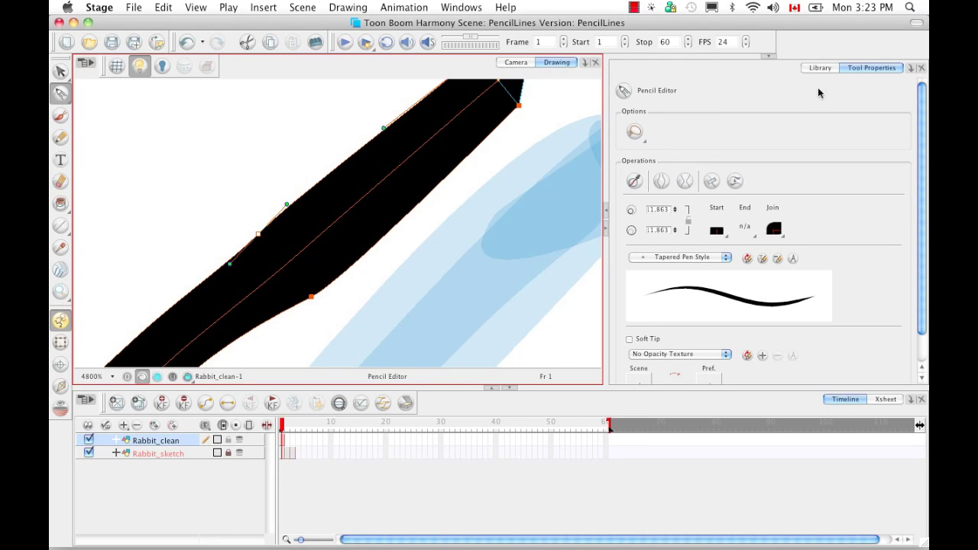
Step: Alternate the Pencil Editor's selection mode between Marquee and Lasso, and try the temporary swap to the opposite mode
{"action": "left_click", "coordinate": [636, 135]}
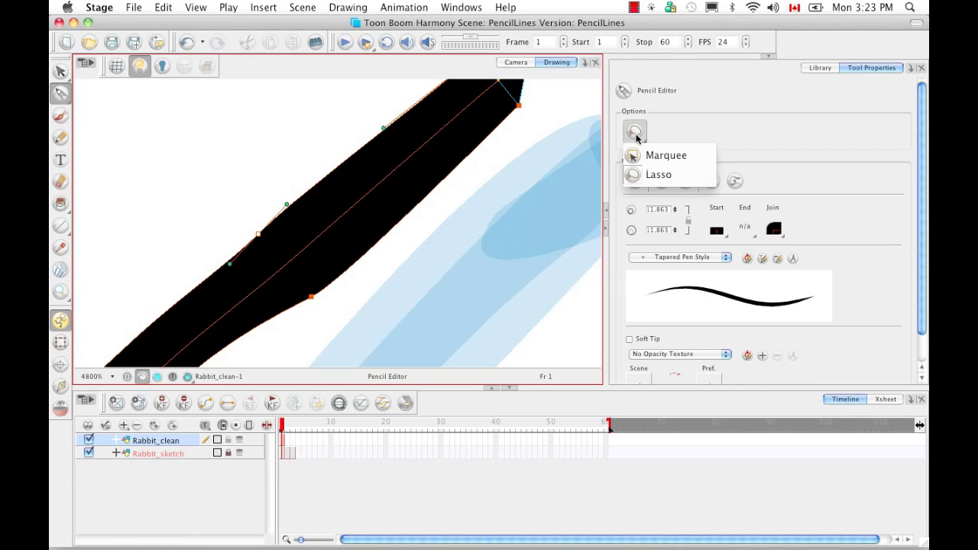
{"action": "left_click", "coordinate": [647, 156]}
{"action": "left_click", "coordinate": [635, 134]}
{"action": "left_click", "coordinate": [655, 175]}
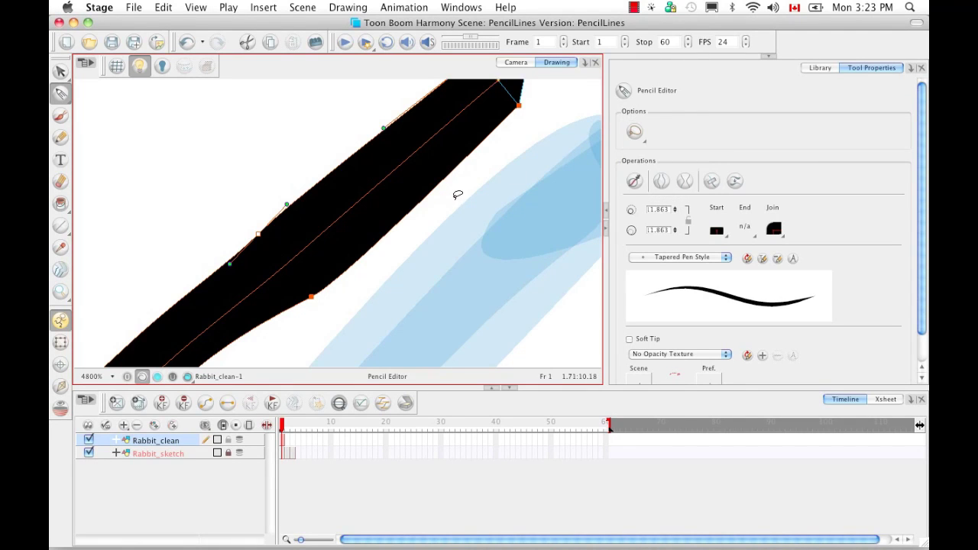
{"action": "key", "text": "alt"}
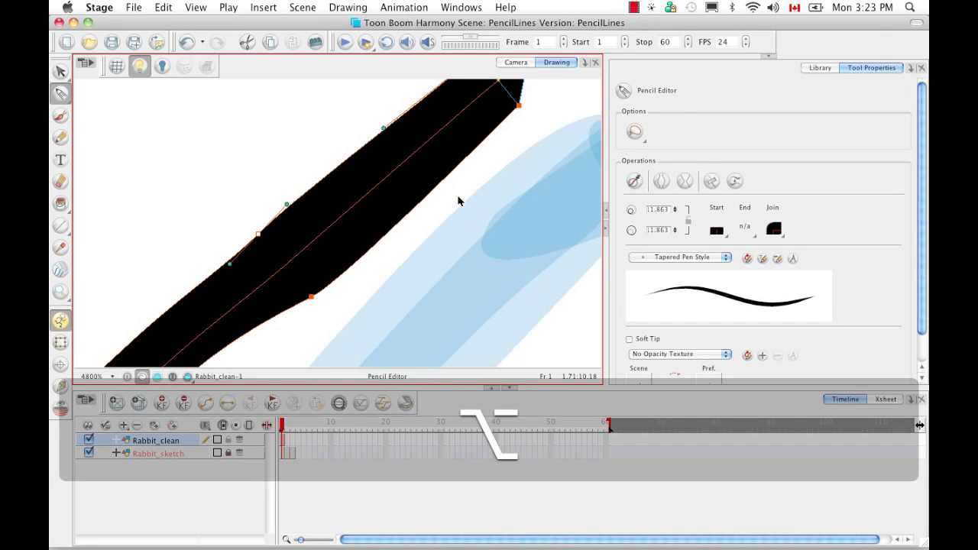
{"action": "left_click_drag", "start_coordinate": [227, 170], "coordinate": [281, 222]}
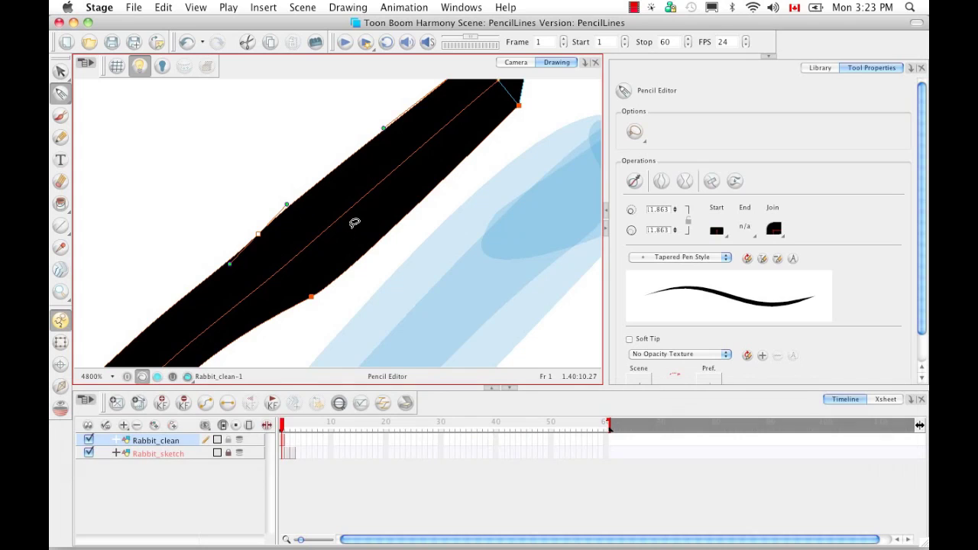
{"action": "left_click", "coordinate": [642, 136]}
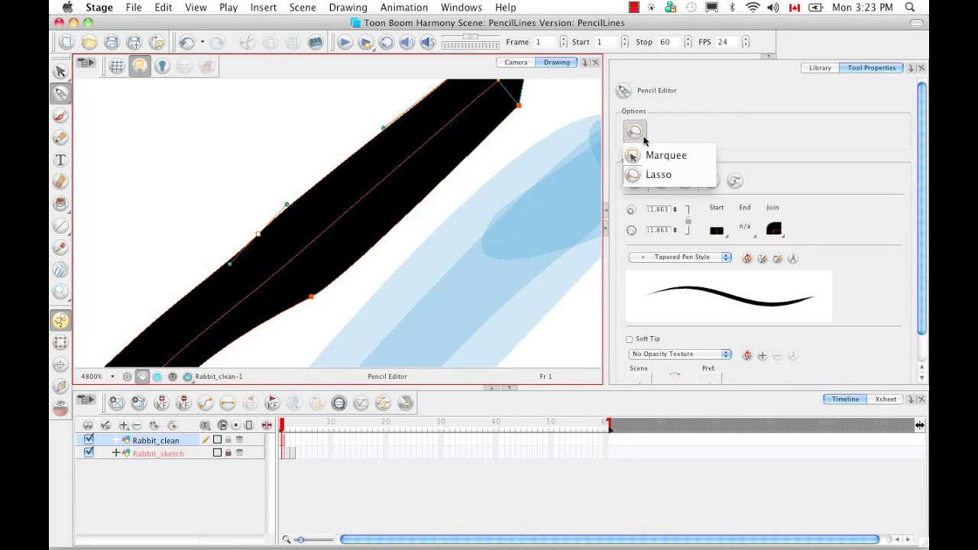
{"action": "left_click", "coordinate": [662, 155]}
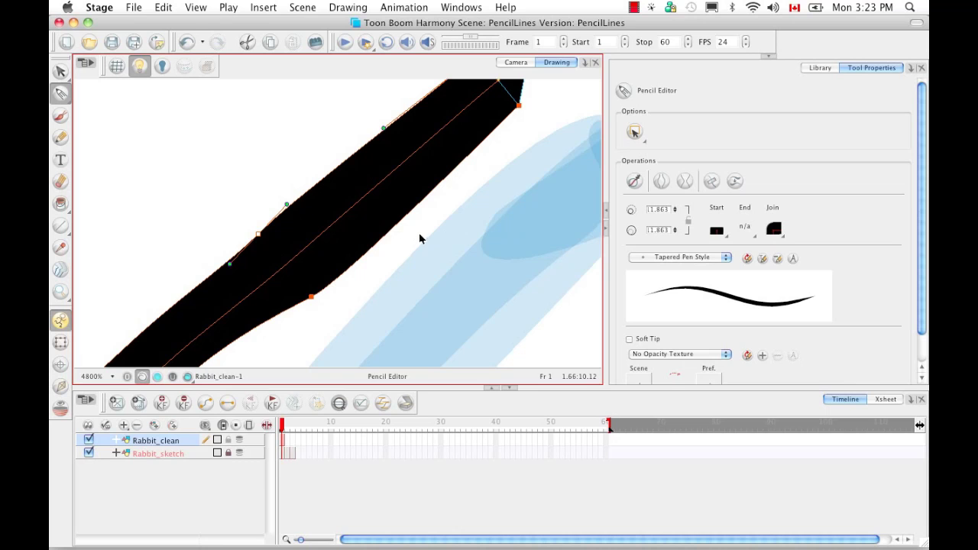
{"action": "left_click", "coordinate": [429, 223], "text": "alt"}
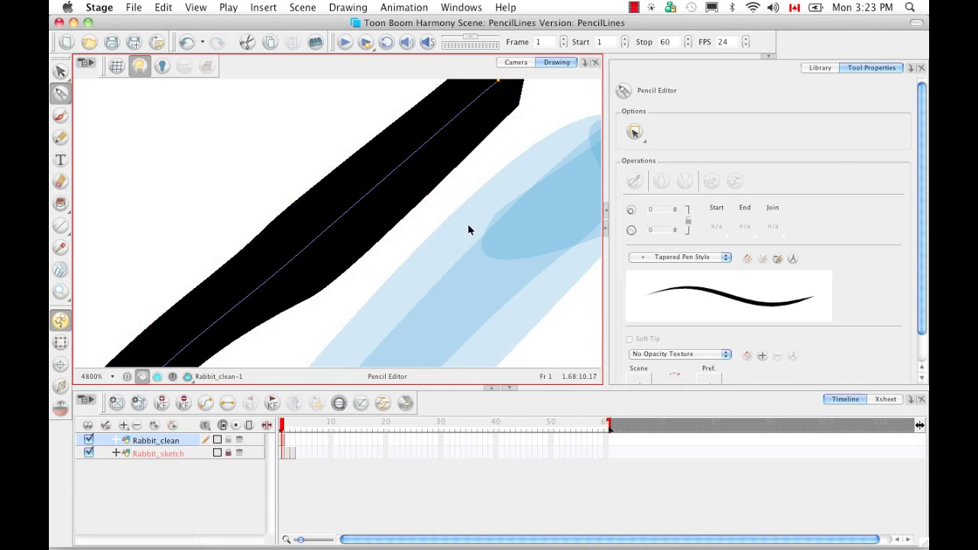
Step: Set the selection mode to Lasso and smooth the whole detached ear line
{"action": "left_click", "coordinate": [638, 135]}
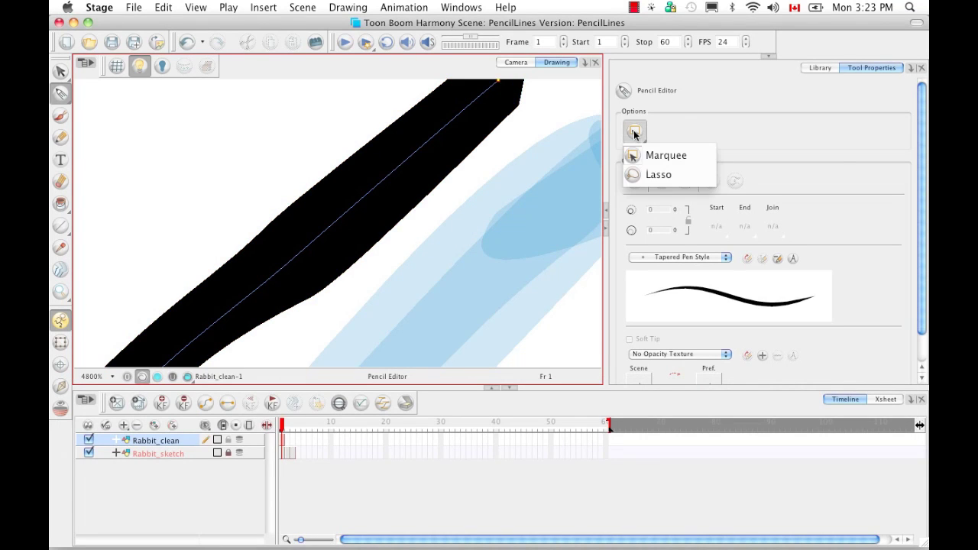
{"action": "left_click", "coordinate": [648, 176]}
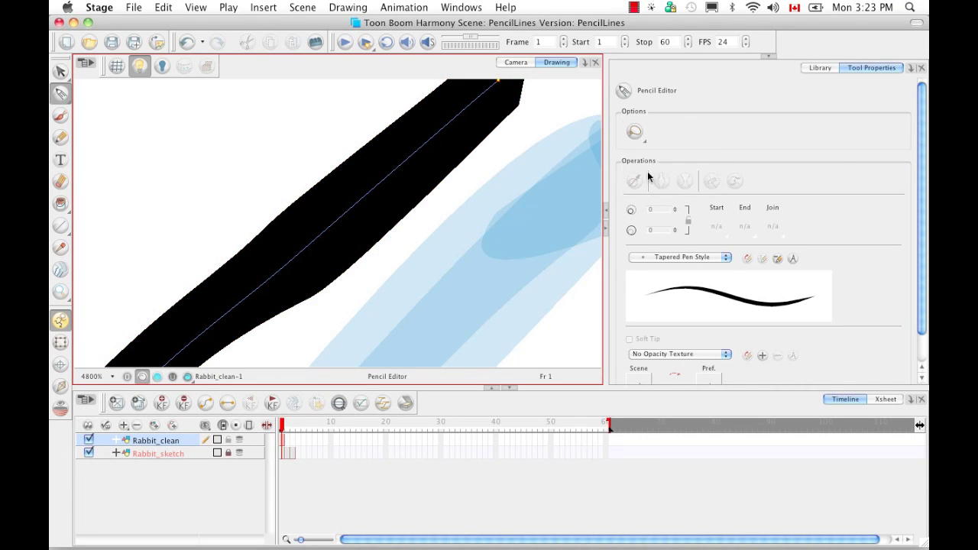
{"action": "left_click", "coordinate": [337, 186]}
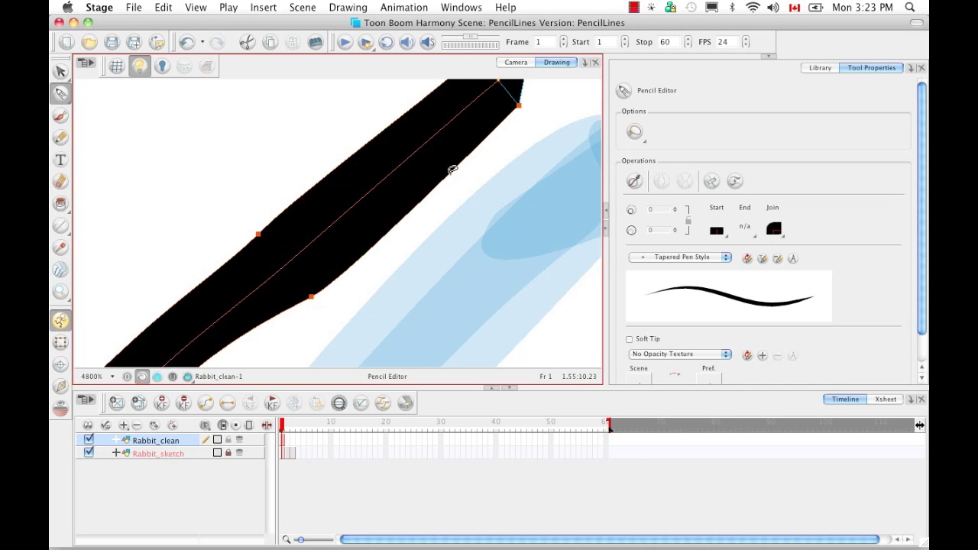
{"action": "left_click", "coordinate": [634, 185]}
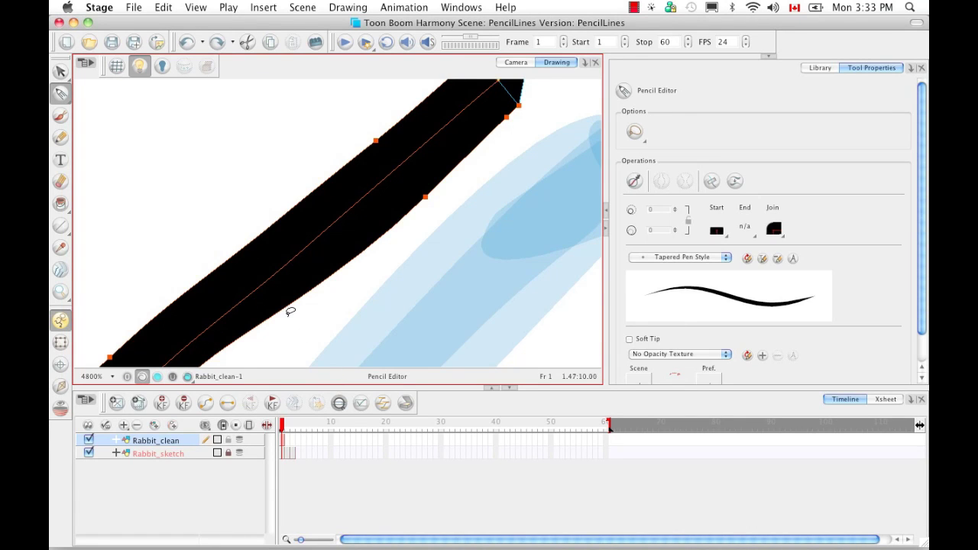
Step: Draw a freehand zigzag scribble above the detached ear line with the Pencil tool
{"action": "key", "text": "super+minus"}
{"action": "key", "text": "super+minus"}
{"action": "key", "text": "super+minus"}
{"action": "key", "text": "super+minus"}
{"action": "key", "text": "super+minus"}
{"action": "key", "text": "super+minus"}
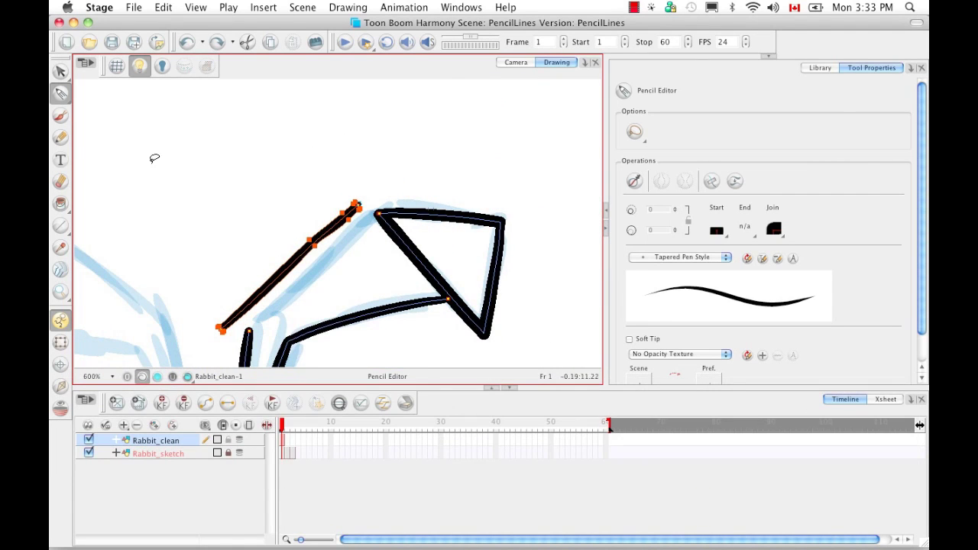
{"action": "left_click", "coordinate": [61, 137]}
{"action": "mouse_move", "coordinate": [210, 226]}
{"action": "left_mouse_down"}
{"action": "mouse_move", "coordinate": [255, 172]}
{"action": "mouse_move", "coordinate": [289, 173]}
{"action": "left_mouse_up"}
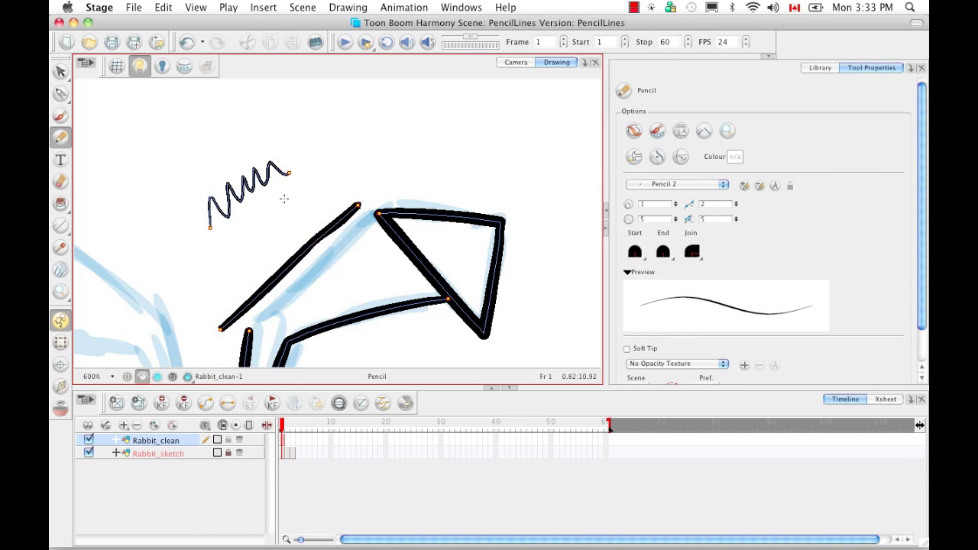
Step: Select the zigzag scribble with the Pencil Editor and smooth its thickness contour
{"action": "left_click_drag", "start_coordinate": [61, 94], "coordinate": [115, 114]}
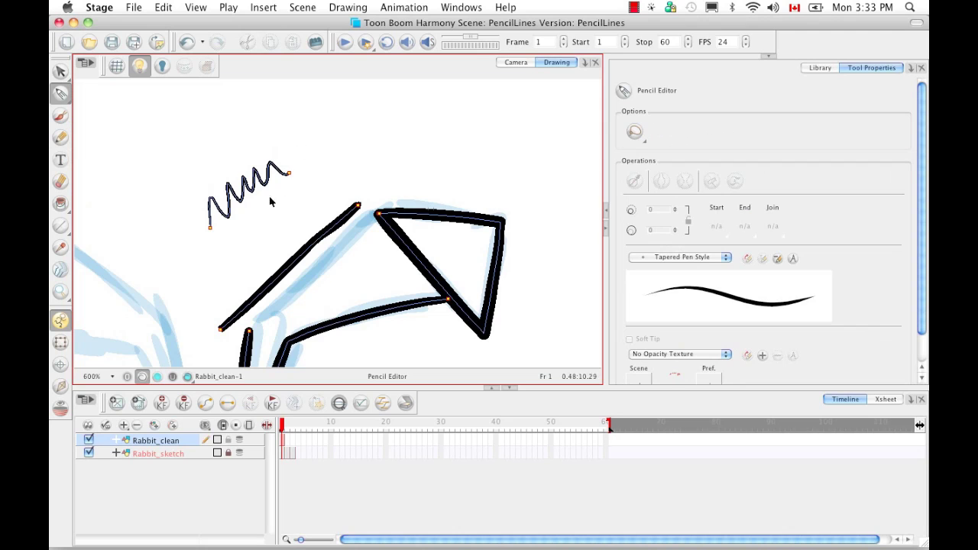
{"action": "left_click", "coordinate": [281, 174]}
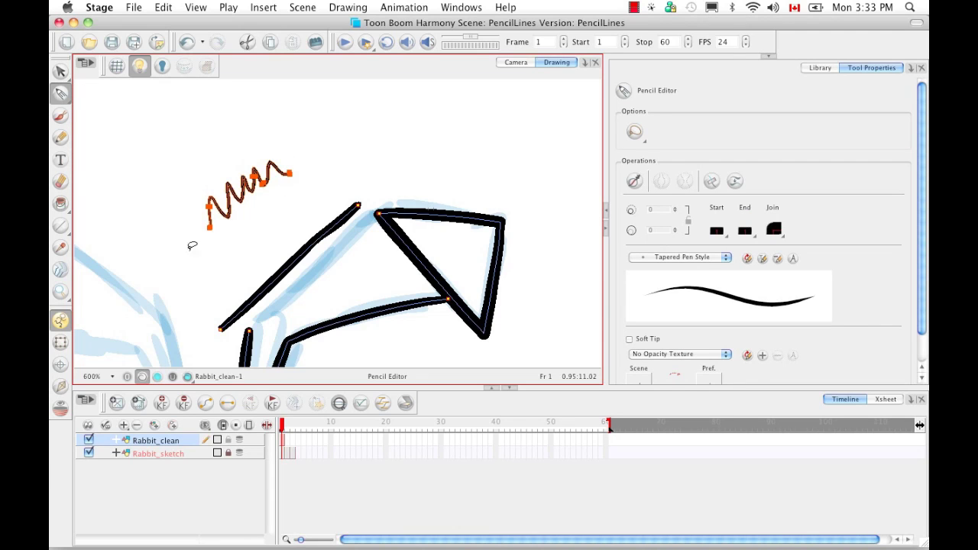
{"action": "left_click", "coordinate": [634, 182]}
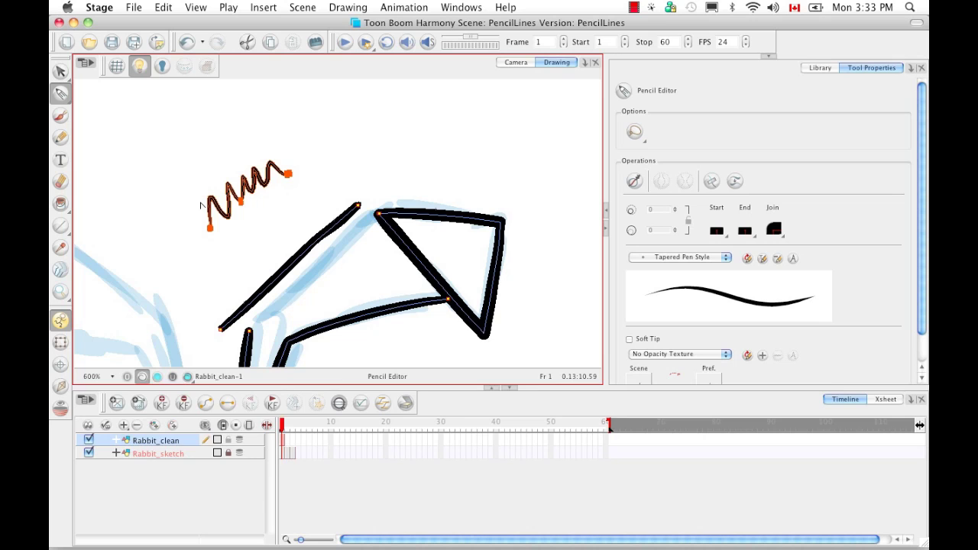
Step: Undo, redo and undo again the scribble's last smoothing to compare the two versions up close
{"action": "key", "text": "super+equal"}
{"action": "key", "text": "super+equal"}
{"action": "key", "text": "super+equal"}
{"action": "key", "text": "super+equal"}
{"action": "key", "text": "super+equal"}
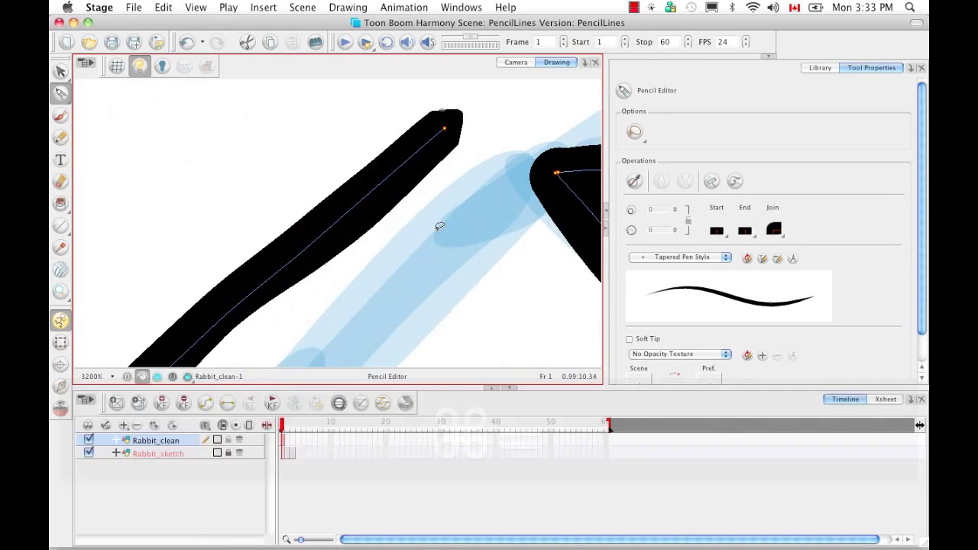
{"action": "key", "text": "space"}
{"action": "left_click_drag", "start_coordinate": [298, 200], "coordinate": [490, 281]}
{"action": "left_click_drag", "start_coordinate": [351, 206], "coordinate": [538, 290]}
{"action": "left_click_drag", "start_coordinate": [404, 239], "coordinate": [459, 255]}
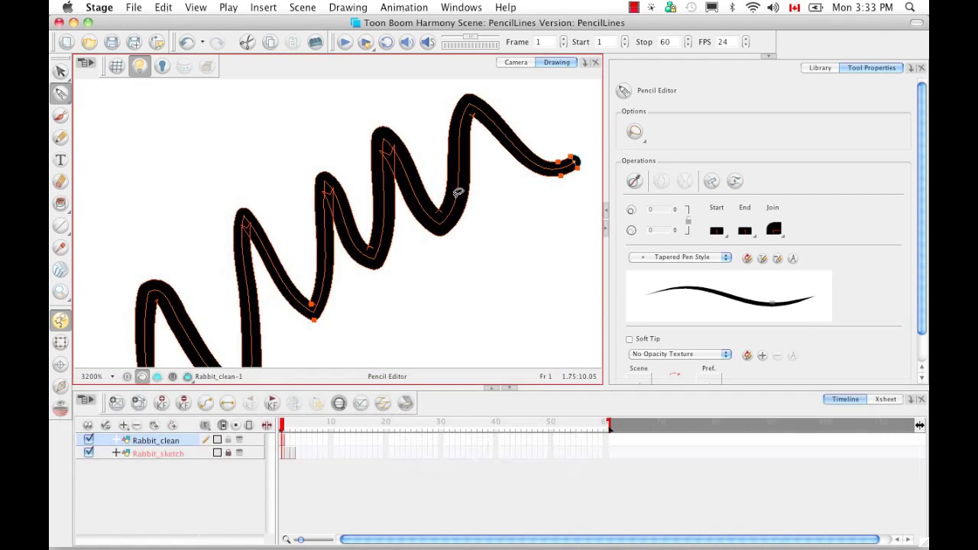
{"action": "left_click", "coordinate": [186, 44]}
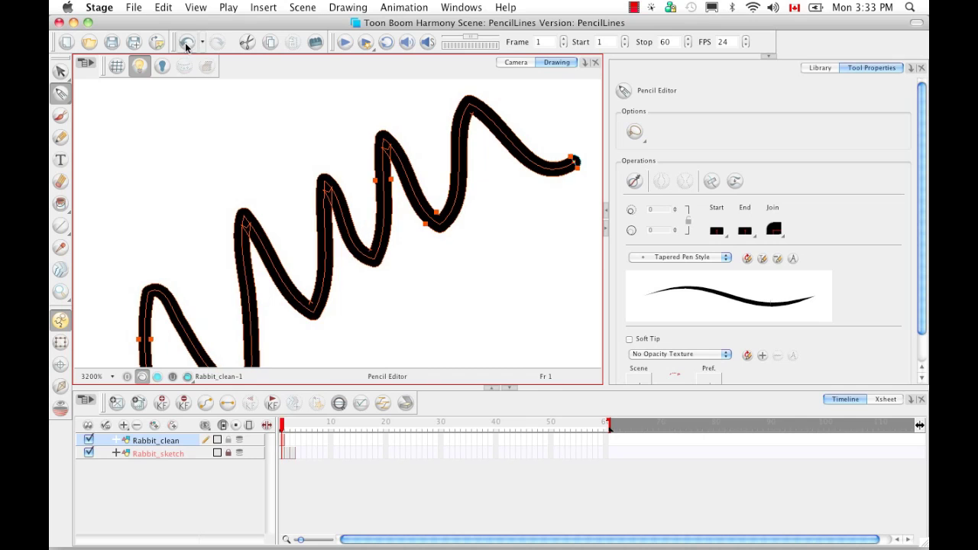
{"action": "left_click", "coordinate": [217, 42]}
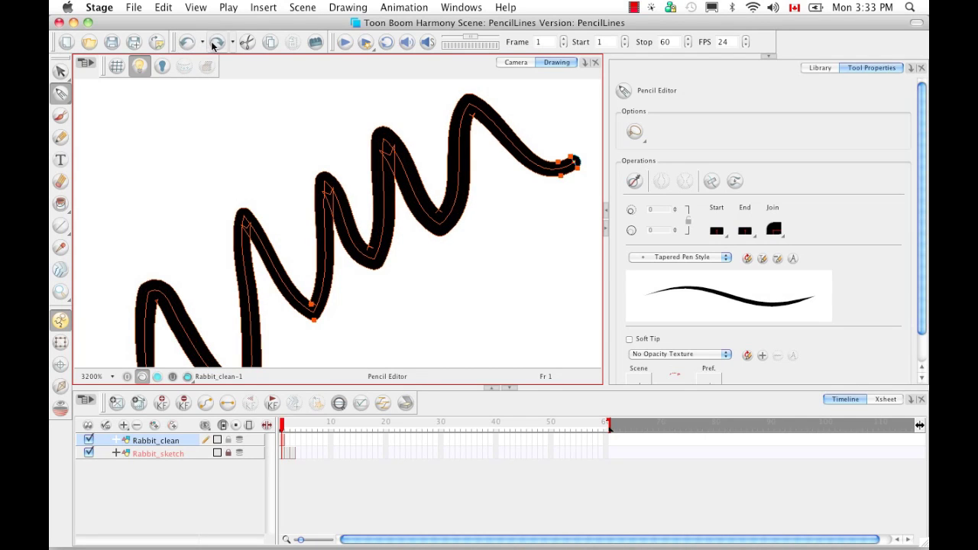
{"action": "left_click", "coordinate": [186, 43]}
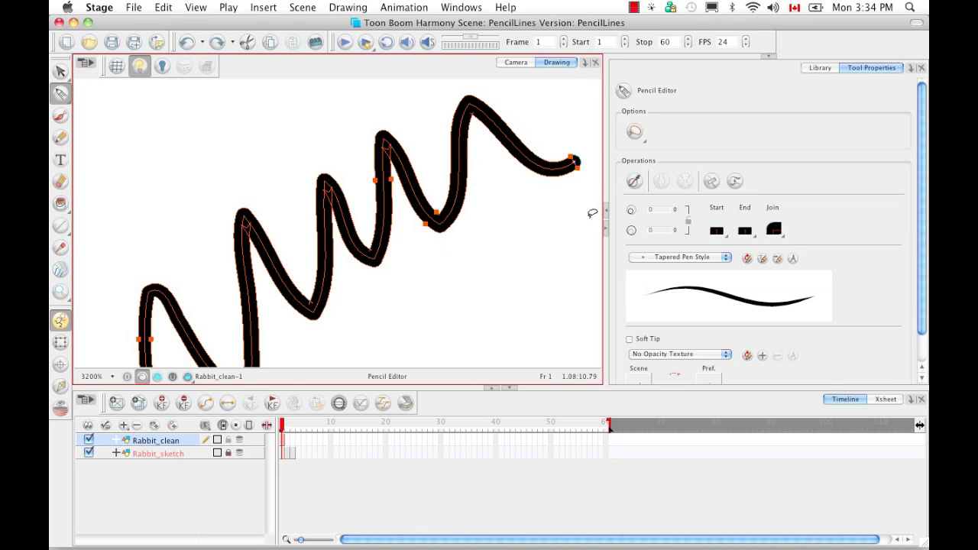
Step: Smooth the zigzag scribble's contour repeatedly and deselect it
{"action": "left_click", "coordinate": [634, 181]}
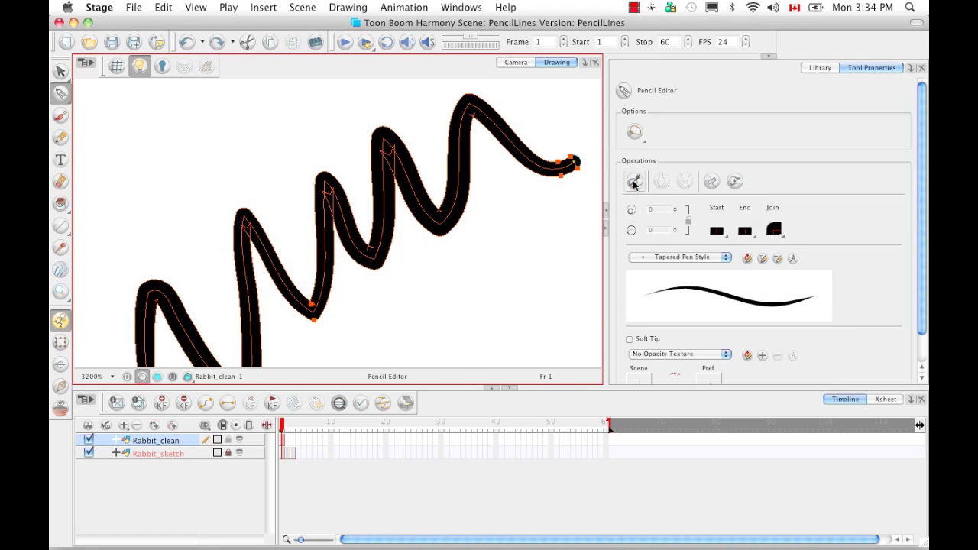
{"action": "left_click", "coordinate": [635, 182]}
{"action": "left_click", "coordinate": [635, 182]}
{"action": "left_click", "coordinate": [634, 181]}
{"action": "left_click", "coordinate": [634, 182]}
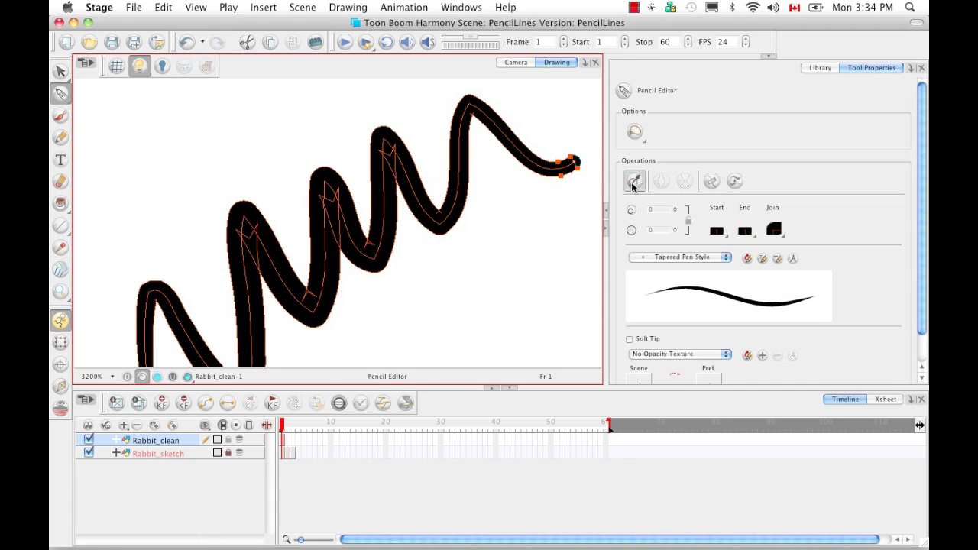
{"action": "left_click", "coordinate": [635, 182]}
{"action": "left_click", "coordinate": [635, 181]}
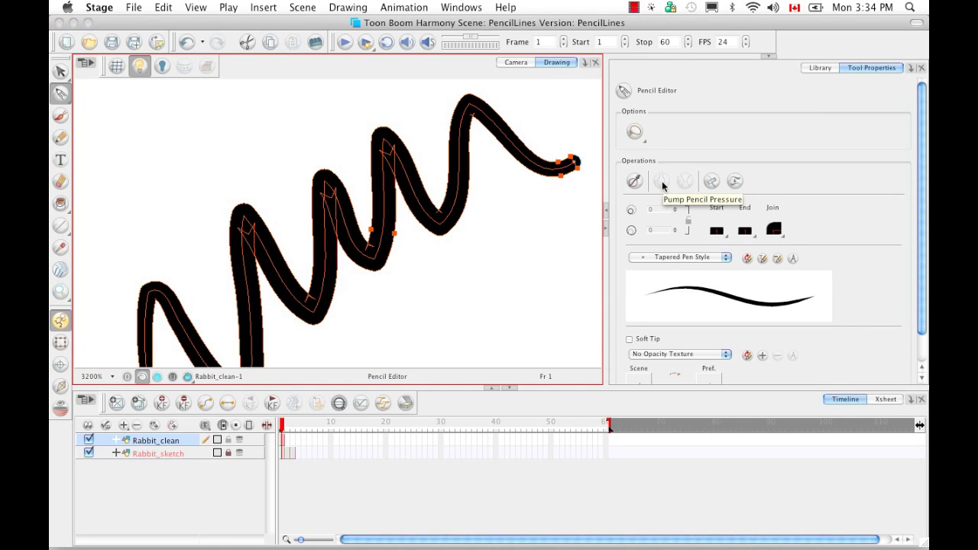
{"action": "left_click", "coordinate": [540, 247]}
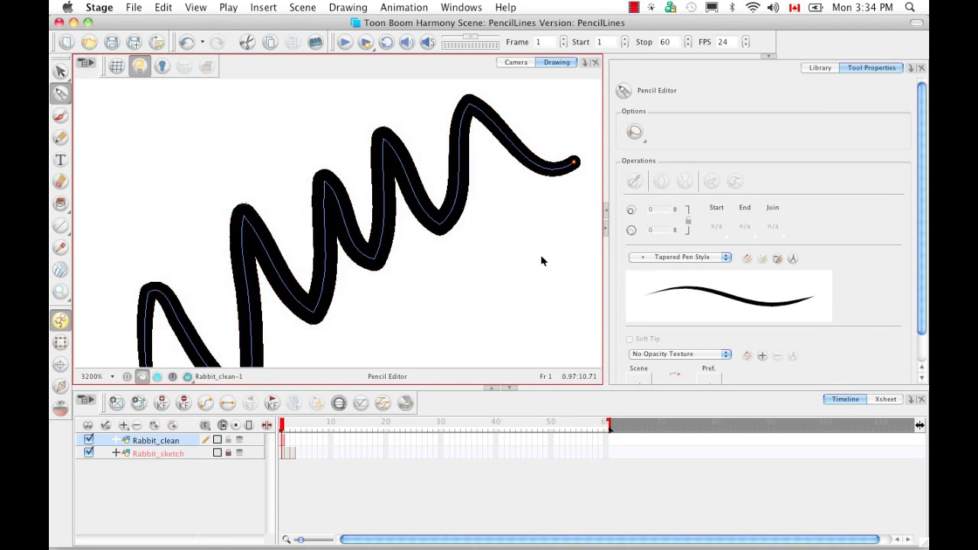
{"action": "left_click_drag", "start_coordinate": [555, 247], "coordinate": [349, 240]}
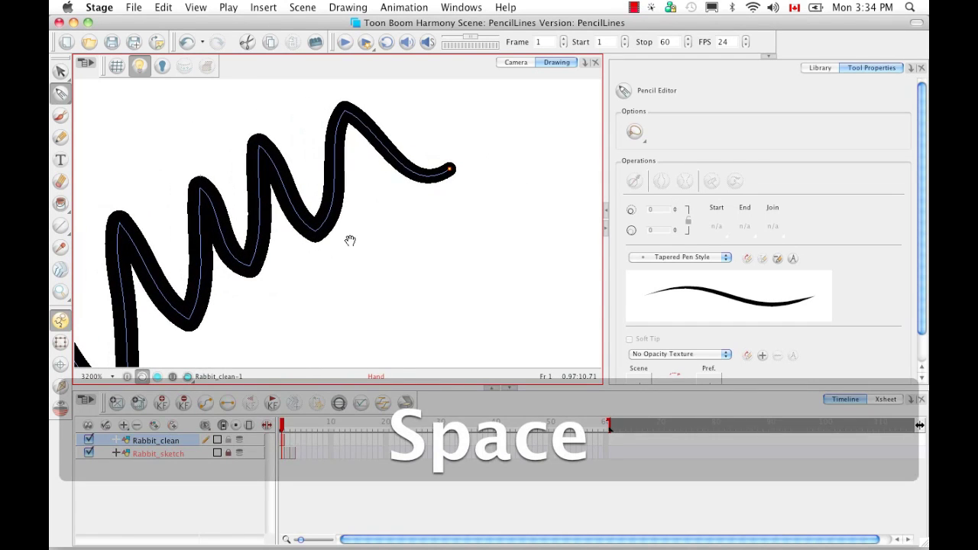
{"action": "key", "text": "super+minus"}
{"action": "key", "text": "super+minus"}
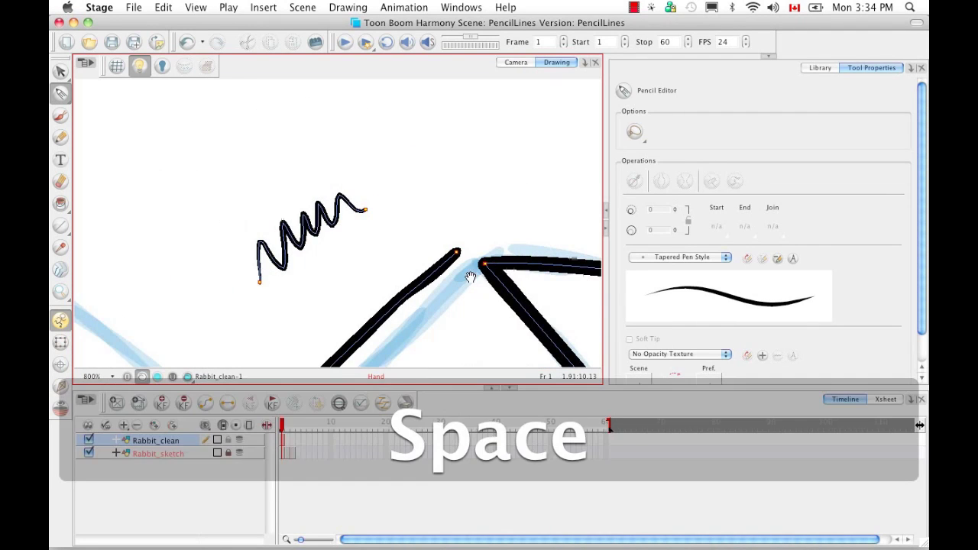
{"action": "left_click_drag", "start_coordinate": [350, 238], "coordinate": [349, 177]}
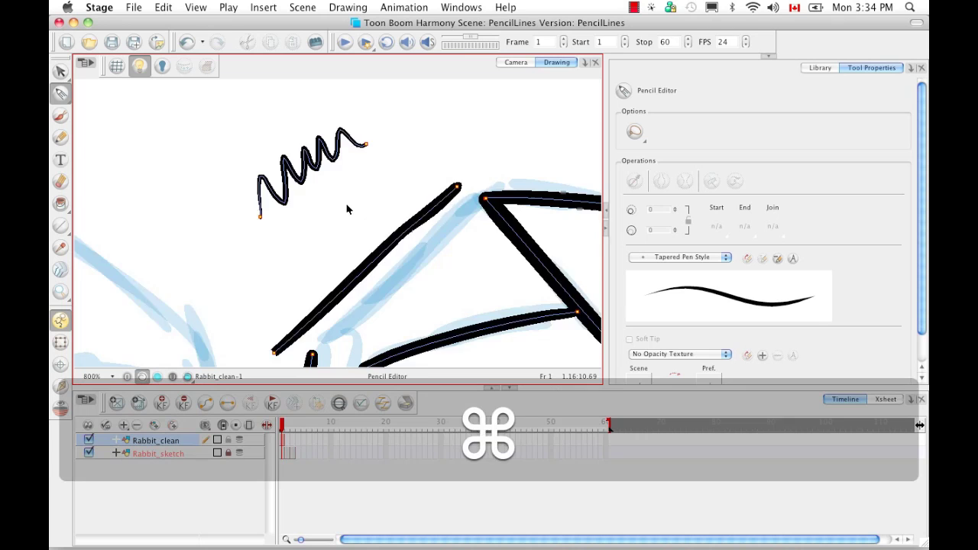
Step: Select the detached ear line with the Pencil Editor and examine its thickness contour up close
{"action": "key", "text": "super+equal"}
{"action": "mouse_move", "coordinate": [346, 208]}
{"action": "left_mouse_down"}
{"action": "mouse_move", "coordinate": [360, 251]}
{"action": "mouse_move", "coordinate": [246, 332]}
{"action": "left_mouse_up"}
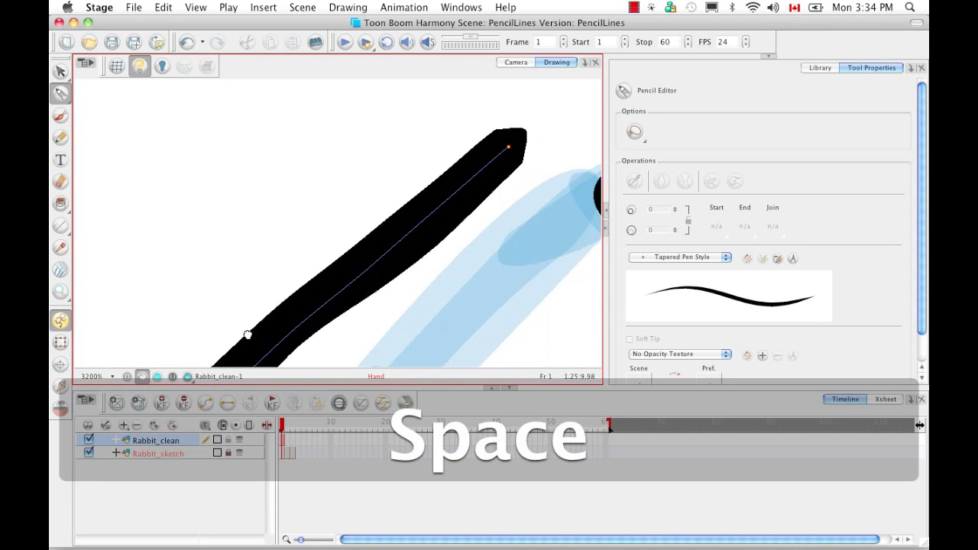
{"action": "left_click", "coordinate": [404, 254]}
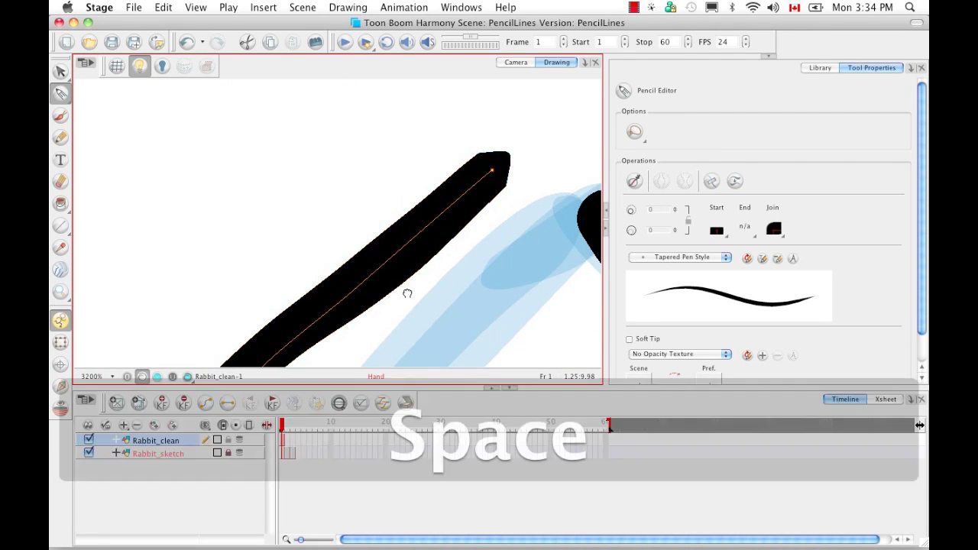
{"action": "left_click_drag", "start_coordinate": [399, 303], "coordinate": [466, 201]}
{"action": "key", "text": "super+minus"}
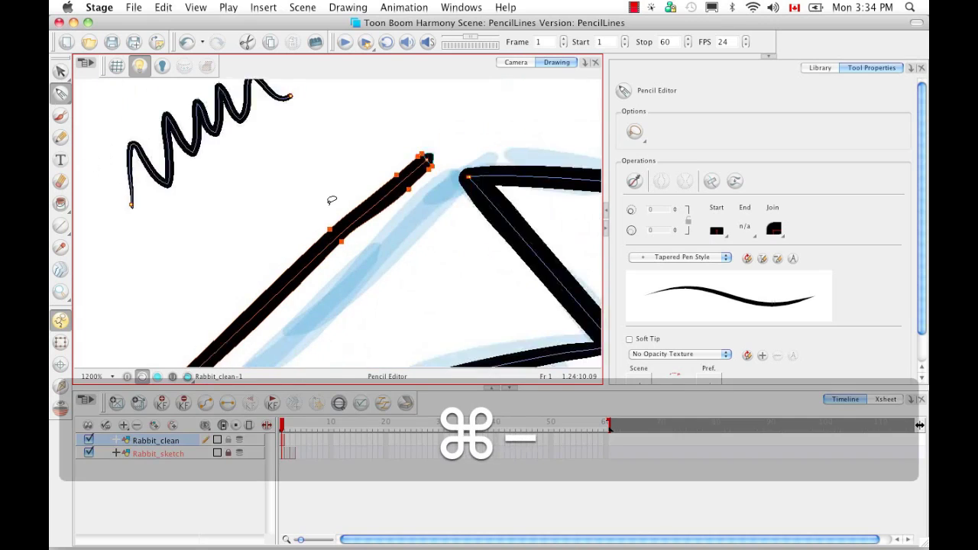
{"action": "key", "text": "super+minus"}
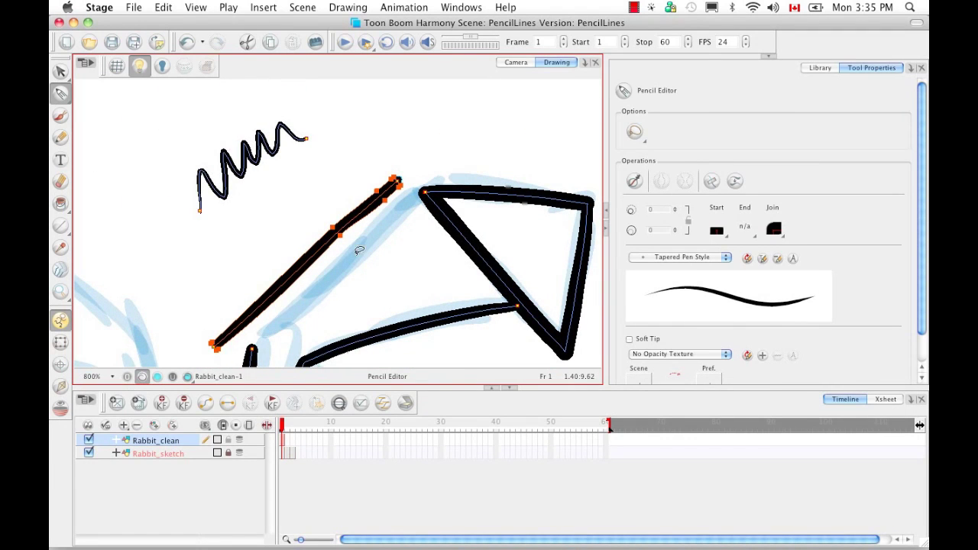
Step: Select the middle contour points of the ear tip's upper line and inflate their pencil pressure repeatedly into a thick bulge
{"action": "left_click", "coordinate": [457, 220]}
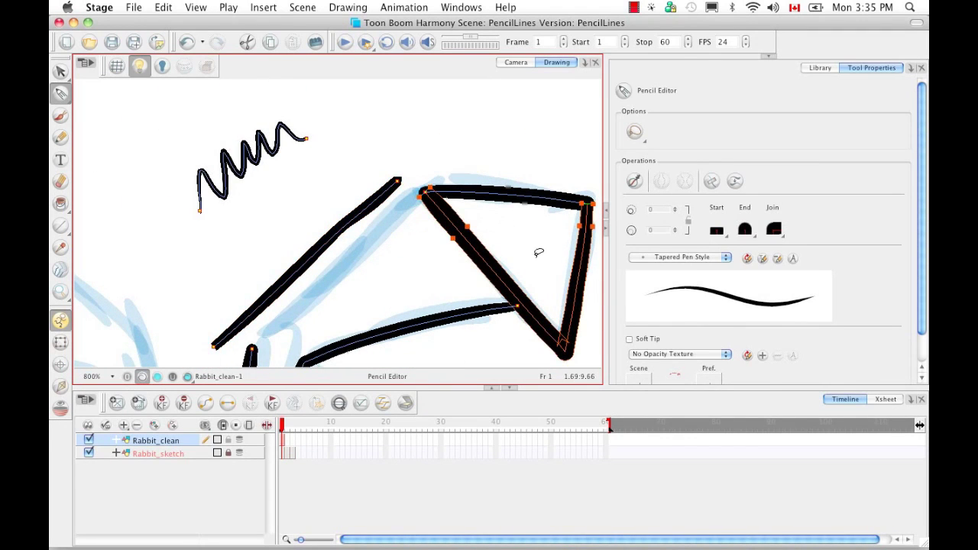
{"action": "left_click", "coordinate": [528, 202]}
{"action": "key", "text": "space"}
{"action": "left_click_drag", "start_coordinate": [520, 230], "coordinate": [415, 253]}
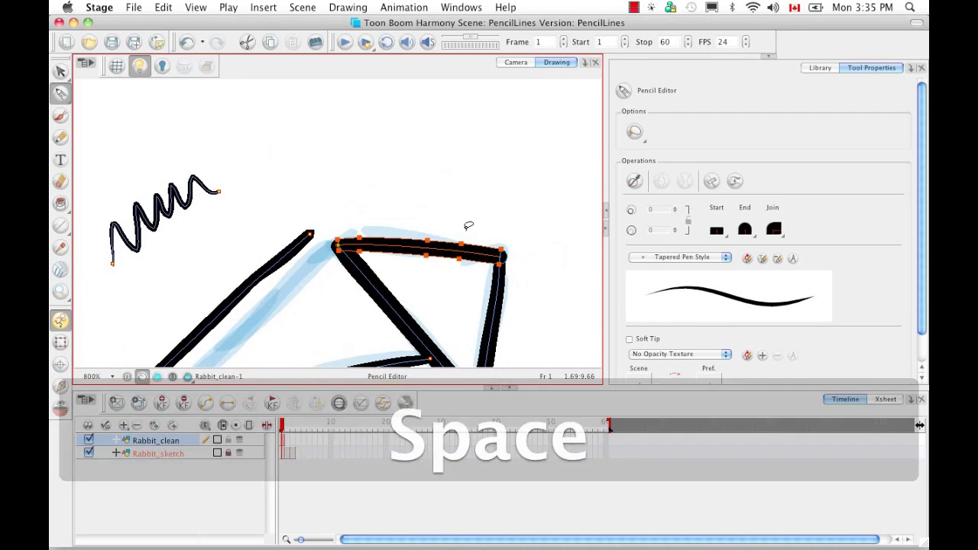
{"action": "left_click", "coordinate": [415, 252]}
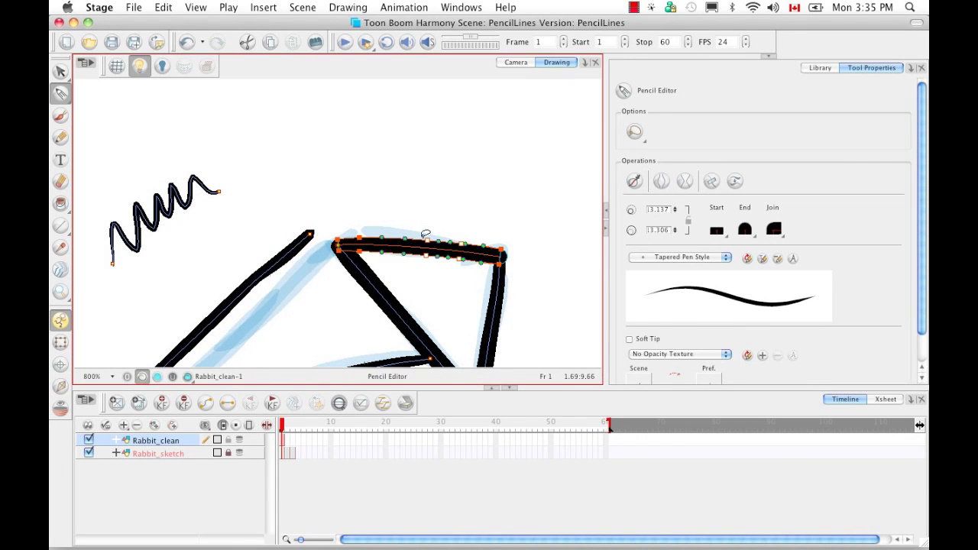
{"action": "left_click", "coordinate": [662, 181]}
{"action": "left_click", "coordinate": [662, 181]}
{"action": "left_click", "coordinate": [662, 181]}
{"action": "left_click", "coordinate": [662, 181]}
{"action": "left_click", "coordinate": [661, 181]}
{"action": "left_click", "coordinate": [660, 180]}
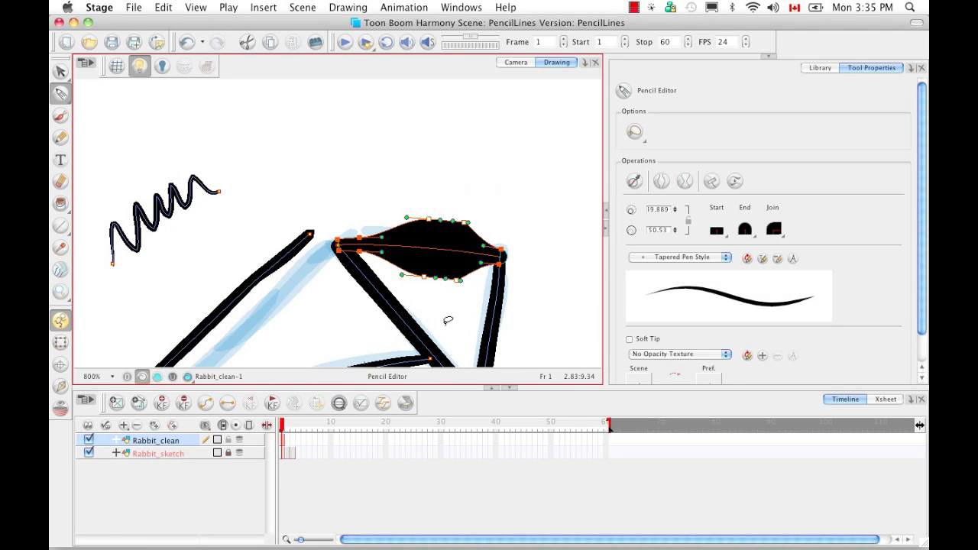
Step: Deflate the pencil pressure of the upper ear-tip line's bulge until it is about as thick as its ends, and deselect it
{"action": "left_click", "coordinate": [686, 184]}
{"action": "left_click", "coordinate": [685, 183]}
{"action": "left_click", "coordinate": [686, 184]}
{"action": "left_click", "coordinate": [685, 183]}
{"action": "left_click", "coordinate": [686, 184]}
{"action": "left_click", "coordinate": [685, 183]}
{"action": "left_click", "coordinate": [686, 183]}
{"action": "left_click", "coordinate": [686, 184]}
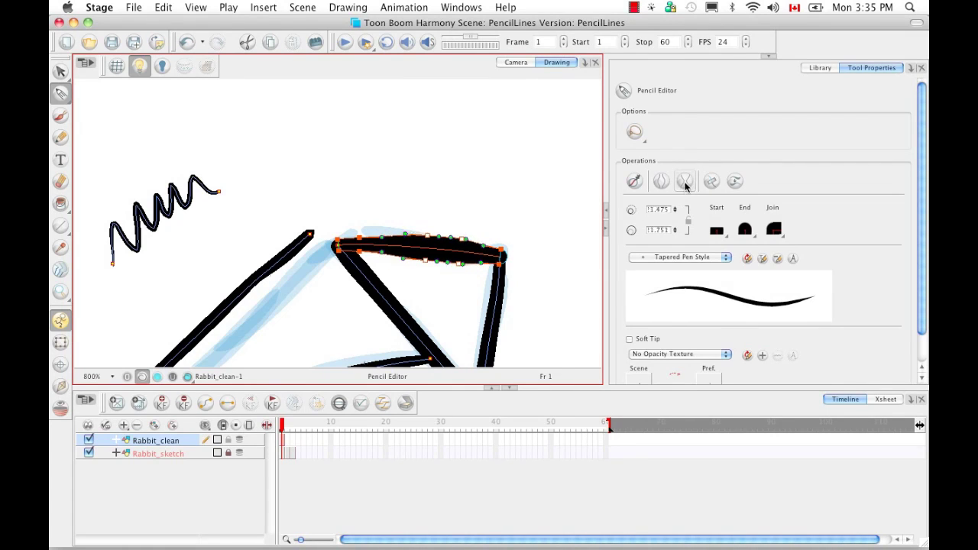
{"action": "left_click", "coordinate": [685, 184]}
{"action": "left_click", "coordinate": [685, 184]}
{"action": "left_click", "coordinate": [686, 184]}
{"action": "left_click", "coordinate": [686, 183]}
{"action": "left_click", "coordinate": [686, 183]}
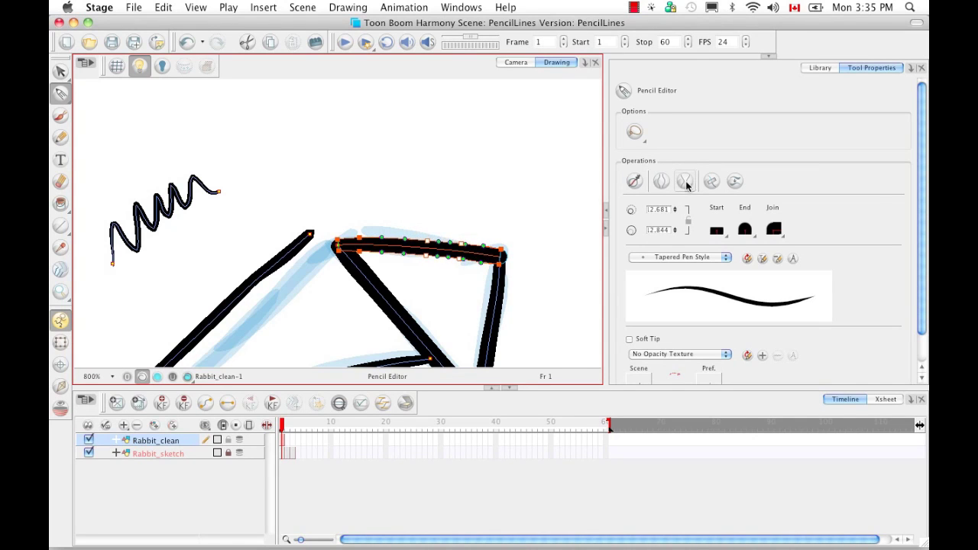
{"action": "left_click", "coordinate": [496, 216]}
Step: Select contour points on both the ear tip's upper line and its adjoining side line and inflate their pencil pressure together
{"action": "key", "text": "space"}
{"action": "mouse_move", "coordinate": [505, 246]}
{"action": "left_mouse_down"}
{"action": "mouse_move", "coordinate": [524, 279]}
{"action": "mouse_move", "coordinate": [454, 237]}
{"action": "left_mouse_up"}
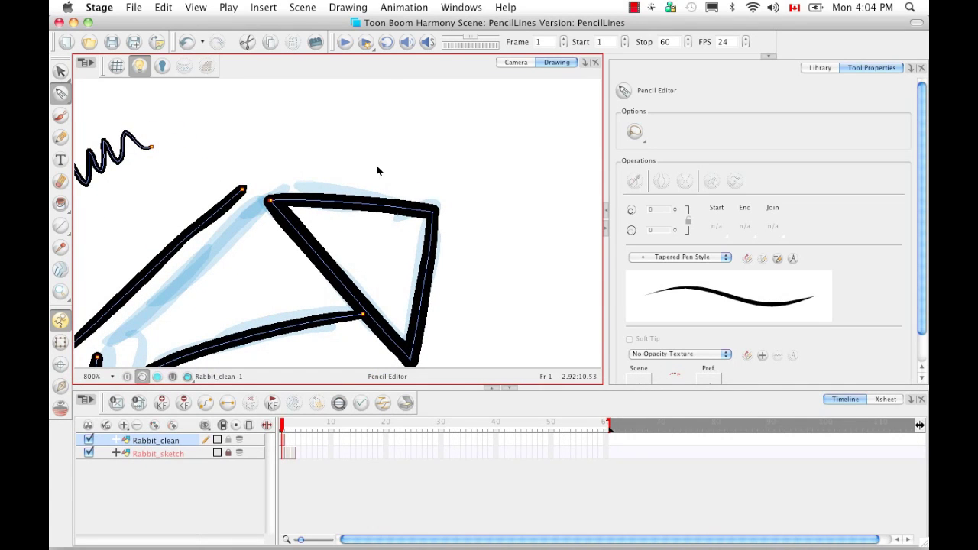
{"action": "mouse_move", "coordinate": [376, 165]}
{"action": "left_mouse_down"}
{"action": "mouse_move", "coordinate": [334, 190]}
{"action": "mouse_move", "coordinate": [338, 221]}
{"action": "mouse_move", "coordinate": [378, 240]}
{"action": "mouse_move", "coordinate": [405, 312]}
{"action": "left_mouse_up"}
{"action": "left_click_drag", "start_coordinate": [428, 243], "coordinate": [376, 165]}
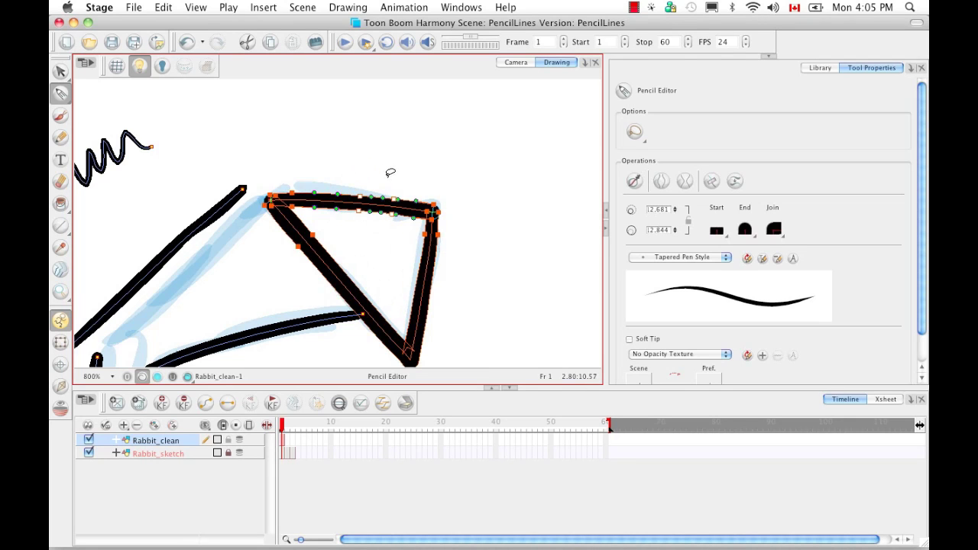
{"action": "left_click", "coordinate": [473, 255]}
{"action": "mouse_move", "coordinate": [436, 230]}
{"action": "left_mouse_down"}
{"action": "mouse_move", "coordinate": [412, 183]}
{"action": "mouse_move", "coordinate": [359, 182]}
{"action": "left_mouse_up"}
{"action": "mouse_move", "coordinate": [385, 245]}
{"action": "left_mouse_down"}
{"action": "mouse_move", "coordinate": [402, 265]}
{"action": "mouse_move", "coordinate": [453, 267]}
{"action": "mouse_move", "coordinate": [472, 243]}
{"action": "left_mouse_up"}
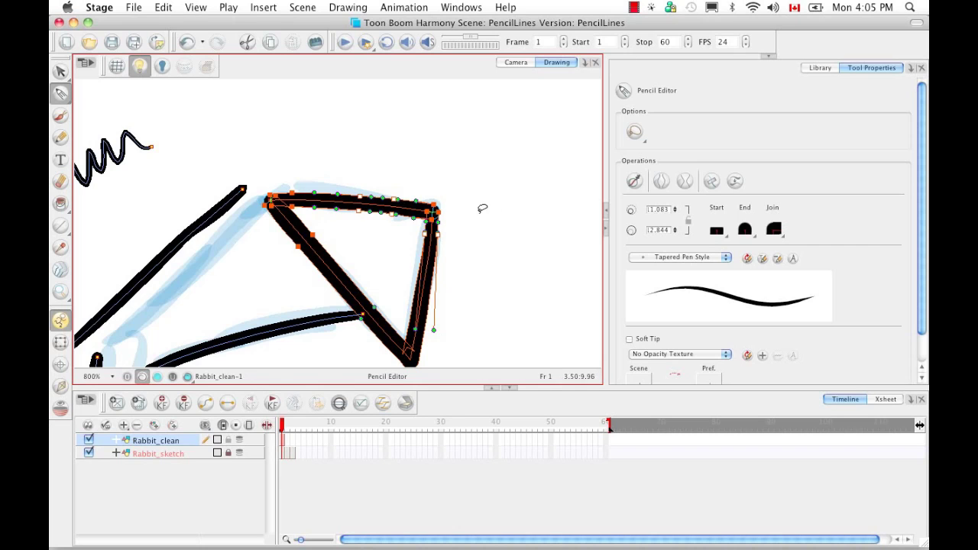
{"action": "left_click", "coordinate": [660, 183]}
{"action": "left_click", "coordinate": [660, 184]}
{"action": "left_click", "coordinate": [658, 185]}
{"action": "left_click", "coordinate": [659, 187]}
{"action": "left_click", "coordinate": [659, 188]}
{"action": "left_click", "coordinate": [659, 189]}
{"action": "left_click", "coordinate": [659, 189]}
{"action": "left_click", "coordinate": [659, 188]}
{"action": "left_click", "coordinate": [659, 185]}
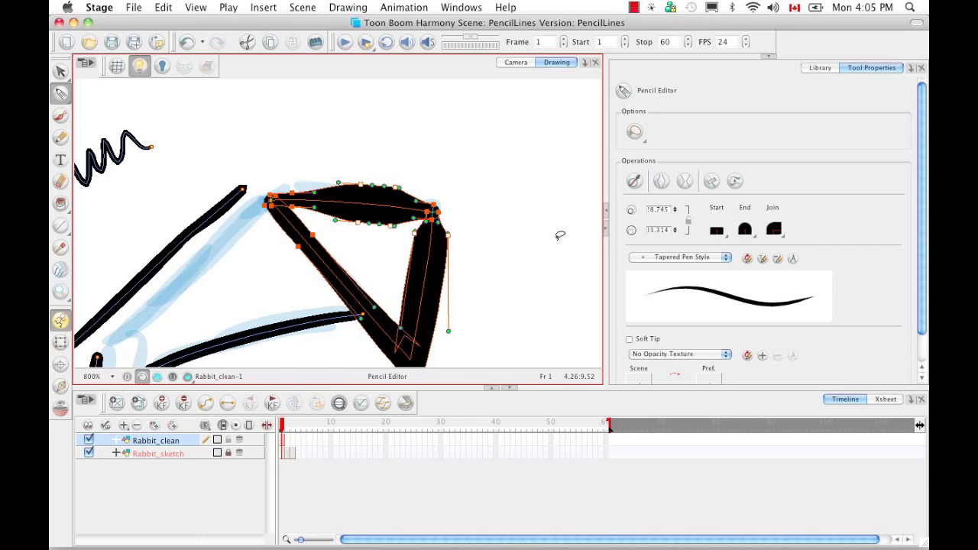
Step: Deflate the pencil pressure of both ear-tip lines together to slim them down, and deselect them
{"action": "left_click", "coordinate": [686, 183]}
{"action": "left_click", "coordinate": [685, 184]}
{"action": "left_click", "coordinate": [686, 185]}
{"action": "left_click", "coordinate": [686, 186]}
{"action": "left_click", "coordinate": [686, 186]}
{"action": "left_click", "coordinate": [685, 186]}
{"action": "left_click", "coordinate": [686, 186]}
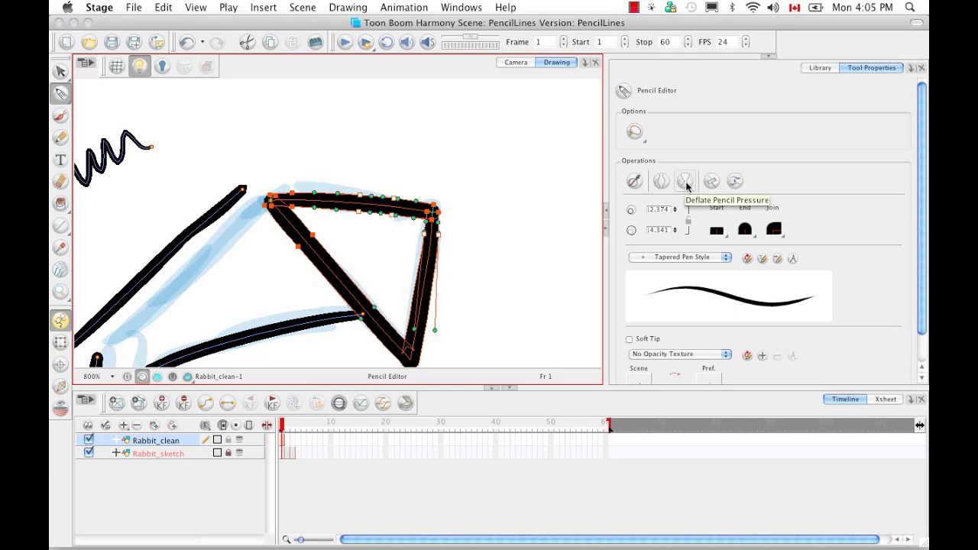
{"action": "left_click", "coordinate": [686, 186]}
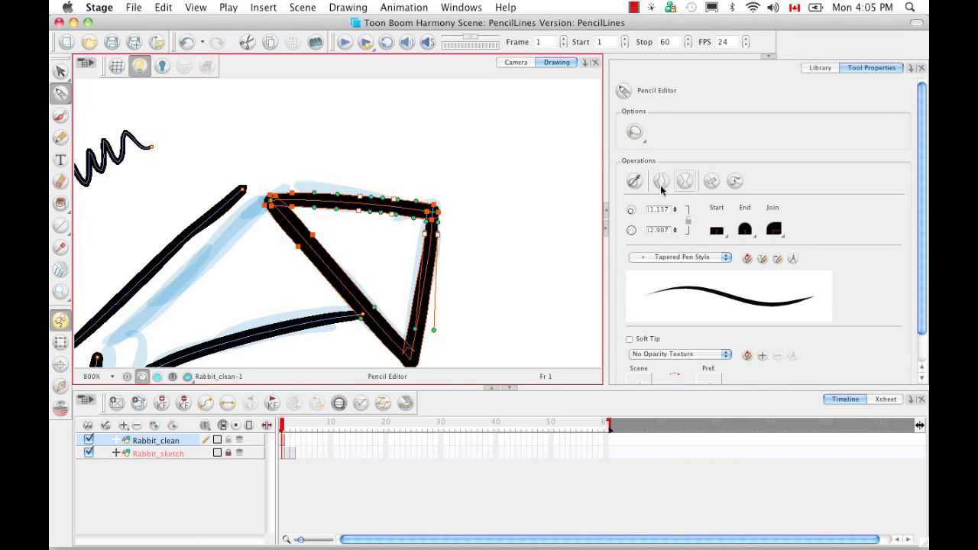
{"action": "left_click", "coordinate": [506, 212]}
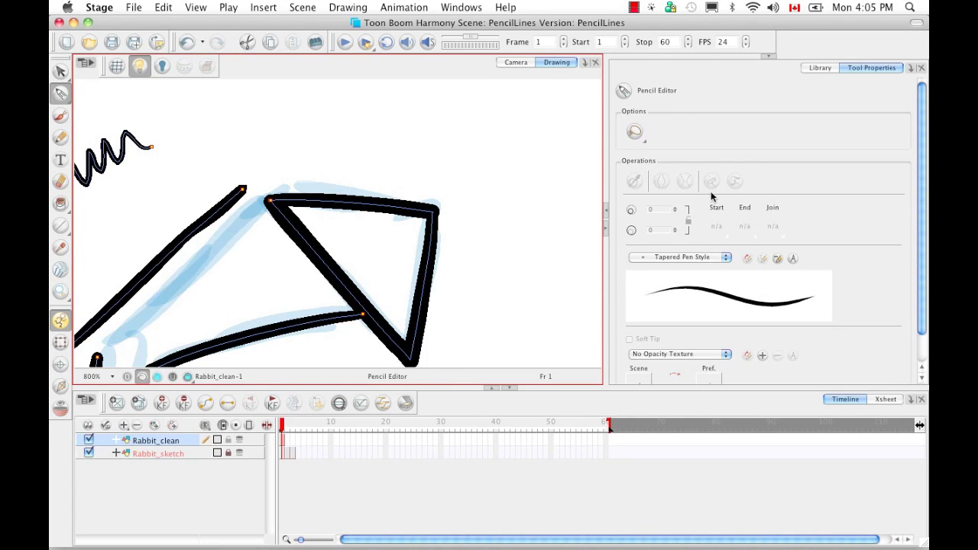
Step: Delete the zigzag scribble above the detached ear line using the Select tool
{"action": "left_click", "coordinate": [220, 218]}
{"action": "mouse_move", "coordinate": [223, 256]}
{"action": "left_mouse_down"}
{"action": "mouse_move", "coordinate": [328, 224]}
{"action": "mouse_move", "coordinate": [331, 252]}
{"action": "left_mouse_up"}
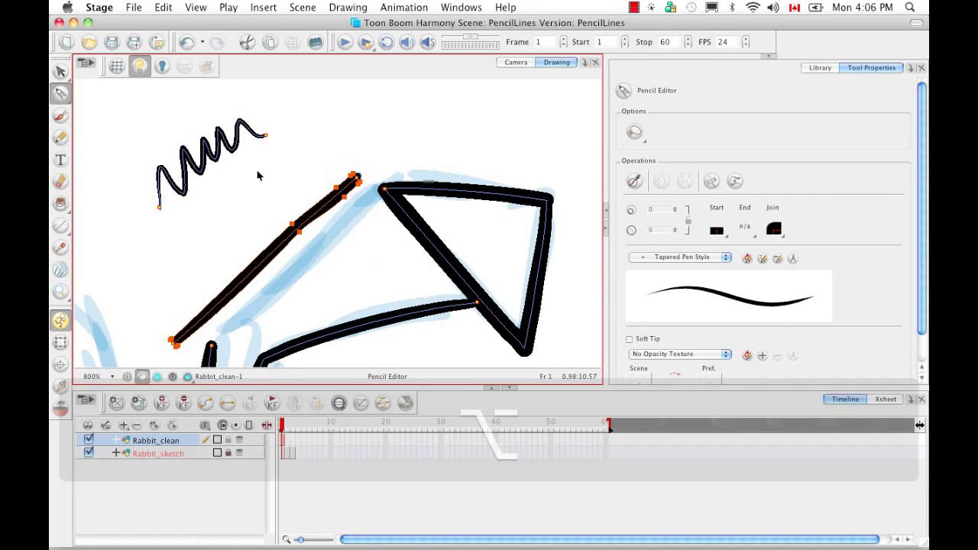
{"action": "key", "text": "alt+v"}
{"action": "left_click_drag", "start_coordinate": [269, 100], "coordinate": [287, 108]}
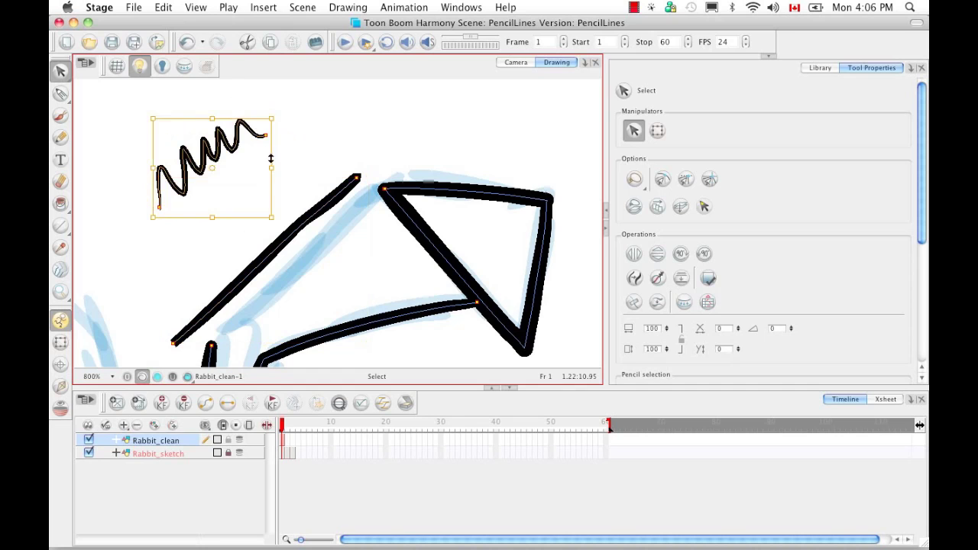
{"action": "key", "text": "BackSpace"}
Step: Move the detached ear line onto the blue sketch so its upper end meets the ear tip's corner
{"action": "left_click", "coordinate": [321, 224]}
{"action": "key", "text": "ctrl+z"}
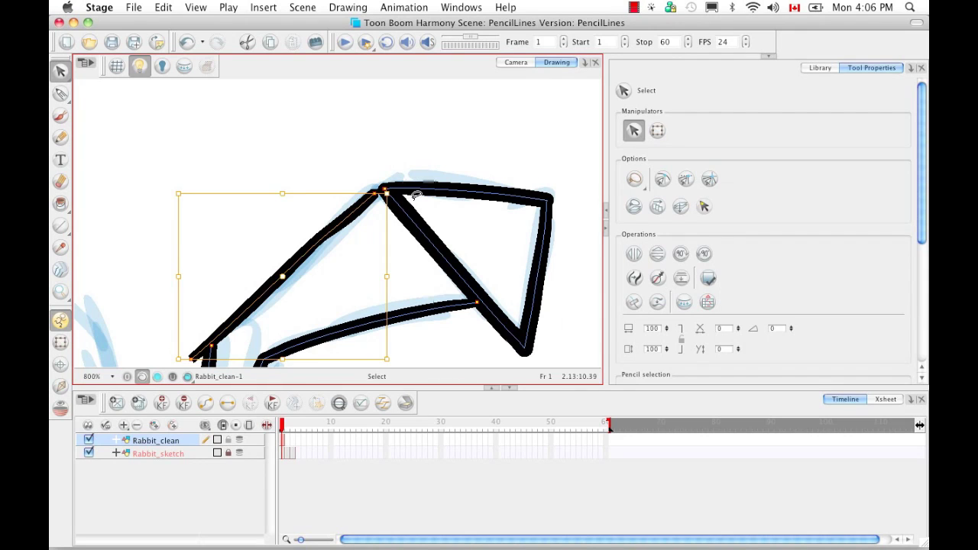
{"action": "left_click", "coordinate": [404, 167]}
Step: Examine the junction of the moved ear line and the ear-tip lines up close with the Pencil Editor, and clear the selection
{"action": "key", "text": "super+equal"}
{"action": "key", "text": "super+equal"}
{"action": "key", "text": "super+equal"}
{"action": "key", "text": "super+equal"}
{"action": "key", "text": "super+equal"}
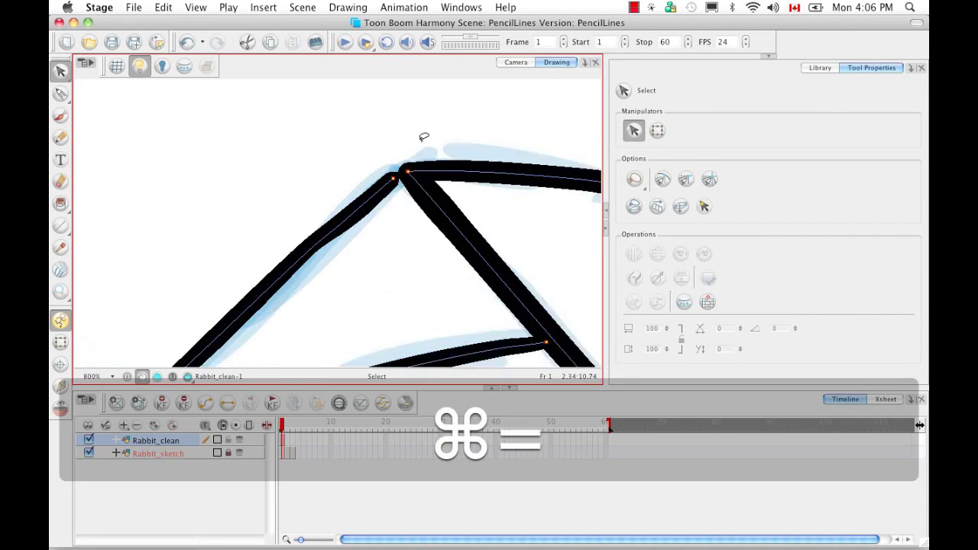
{"action": "key", "text": "space"}
{"action": "mouse_move", "coordinate": [483, 149]}
{"action": "left_mouse_down"}
{"action": "mouse_move", "coordinate": [239, 308]}
{"action": "mouse_move", "coordinate": [354, 236]}
{"action": "mouse_move", "coordinate": [270, 271]}
{"action": "mouse_move", "coordinate": [286, 237]}
{"action": "left_mouse_up"}
{"action": "mouse_move", "coordinate": [342, 154]}
{"action": "left_mouse_down"}
{"action": "mouse_move", "coordinate": [238, 151]}
{"action": "mouse_move", "coordinate": [286, 144]}
{"action": "left_mouse_up"}
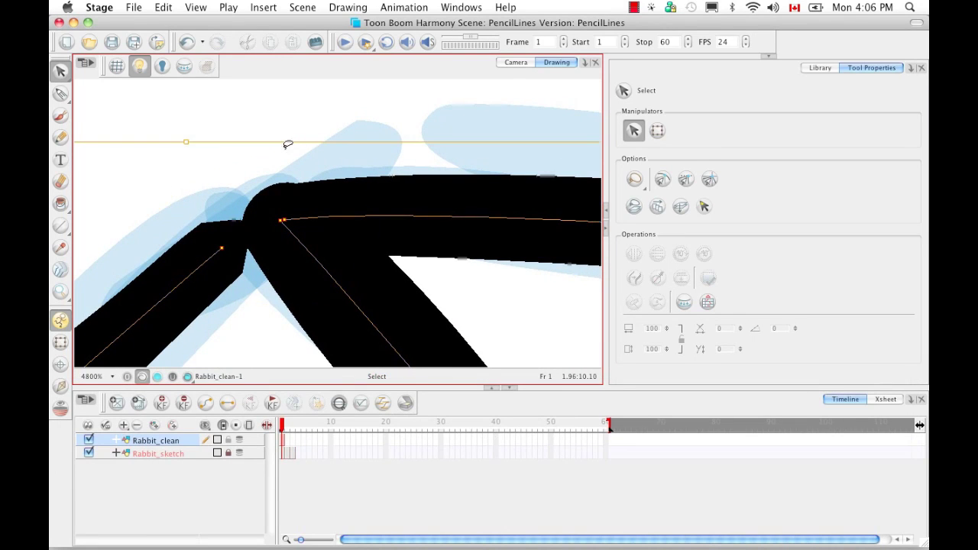
{"action": "left_click", "coordinate": [61, 94]}
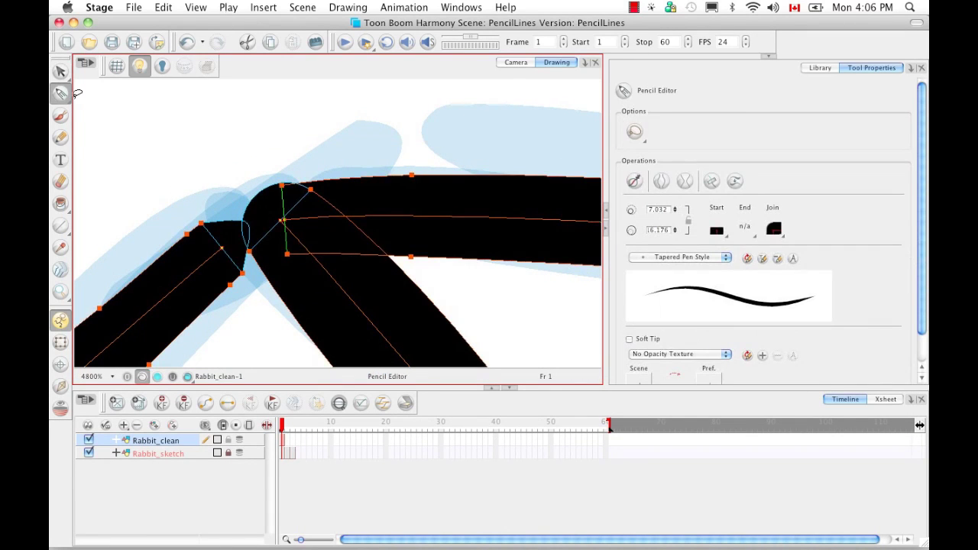
{"action": "key", "text": "super+z"}
{"action": "left_click", "coordinate": [226, 185]}
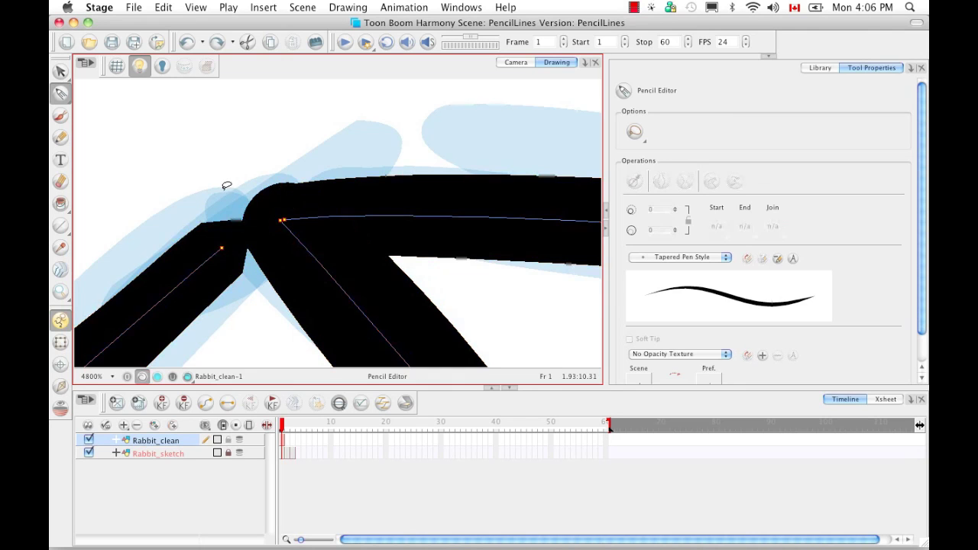
Step: With the Contour Editor, pull the upper ear-tip line's start point outward past the corner and delete the neighbouring point
{"action": "left_click_drag", "start_coordinate": [61, 93], "coordinate": [115, 94]}
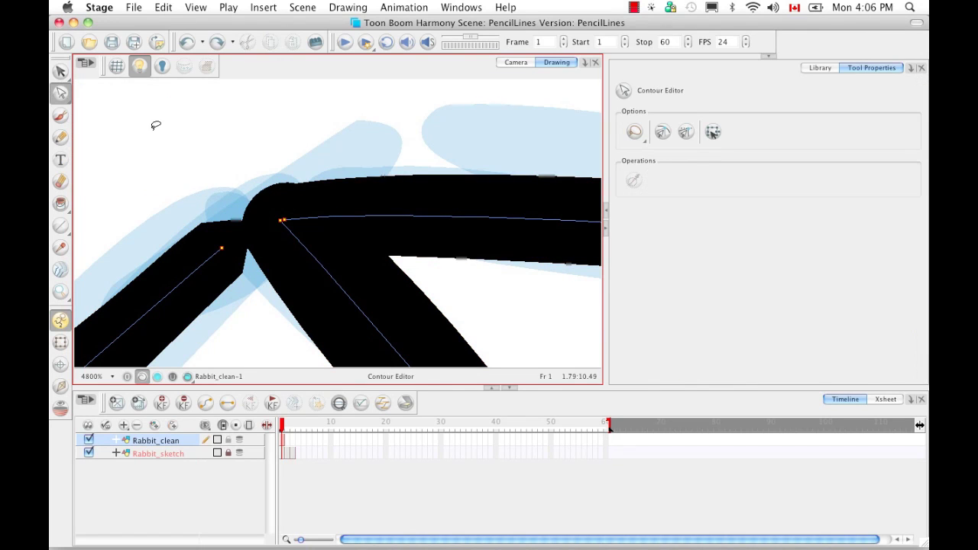
{"action": "left_click", "coordinate": [283, 221]}
{"action": "left_click_drag", "start_coordinate": [283, 222], "coordinate": [223, 185]}
{"action": "left_click", "coordinate": [326, 217]}
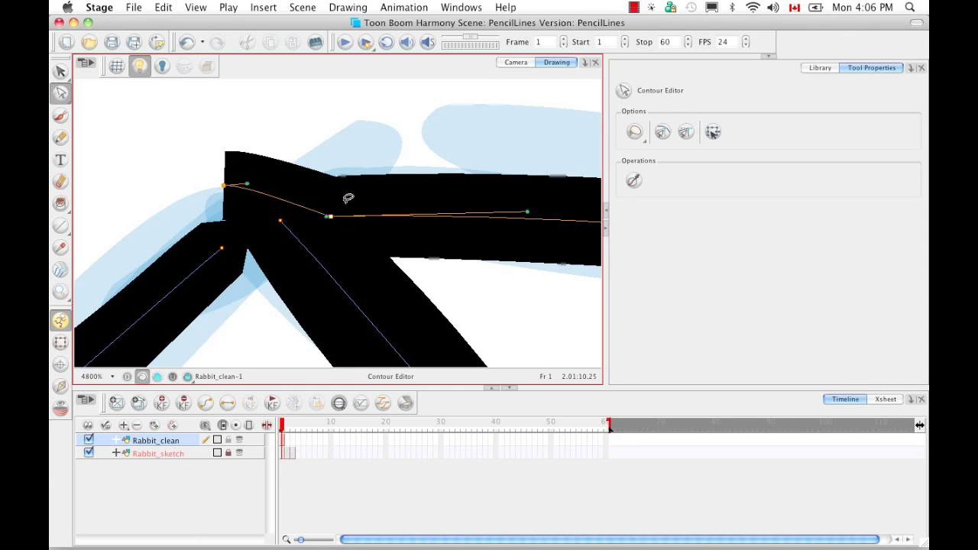
{"action": "key", "text": "BackSpace"}
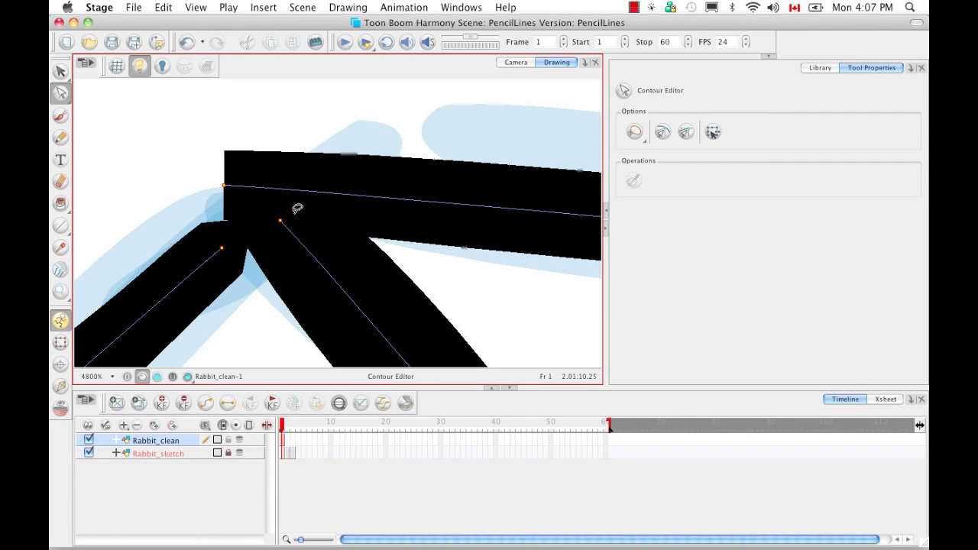
Step: Pull the diagonal line's end away from the corner and place the upper line's start point beside the ear line's tip
{"action": "left_click_drag", "start_coordinate": [281, 221], "coordinate": [345, 296]}
{"action": "left_click", "coordinate": [276, 222]}
{"action": "key", "text": "BackSpace"}
{"action": "left_click_drag", "start_coordinate": [274, 222], "coordinate": [257, 222]}
{"action": "left_click", "coordinate": [300, 168]}
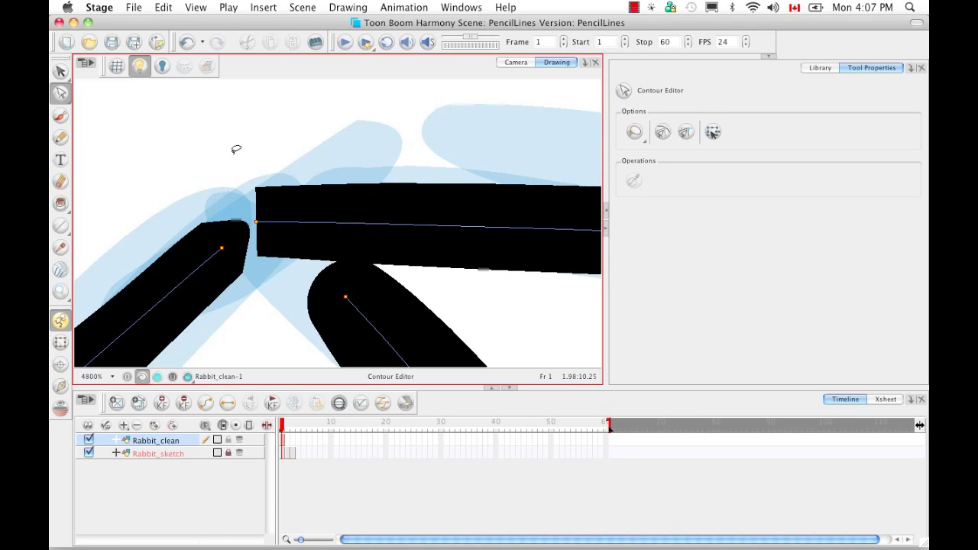
Step: Select the adjacent ends of the ear line and the upper ear-tip line with the Pencil Editor and merge both lines
{"action": "left_click_drag", "start_coordinate": [61, 92], "coordinate": [107, 112]}
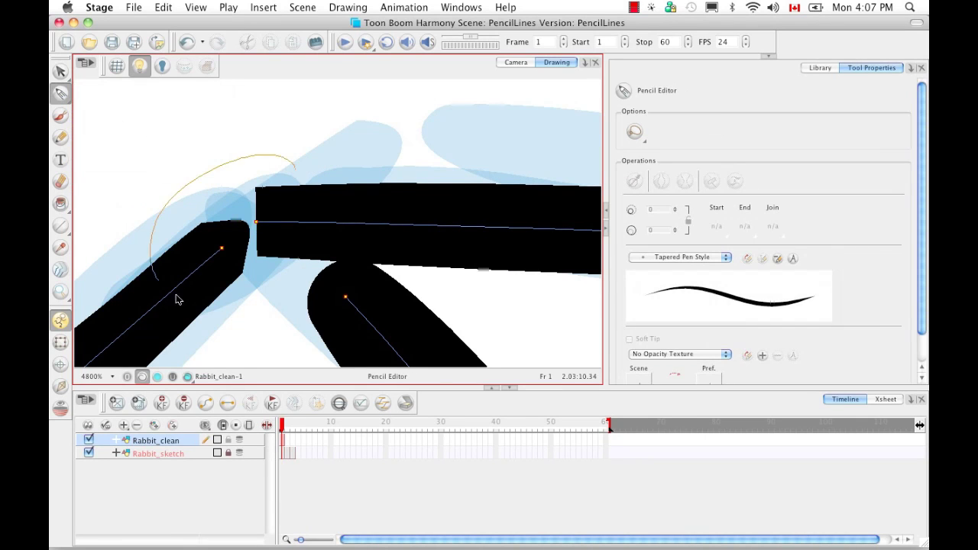
{"action": "left_click_drag", "start_coordinate": [156, 279], "coordinate": [263, 279]}
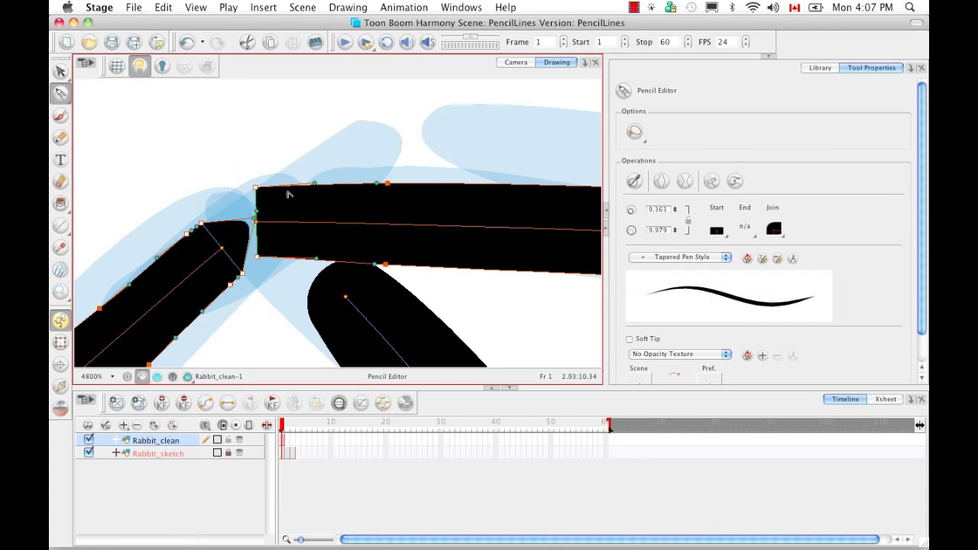
{"action": "left_click", "coordinate": [710, 181]}
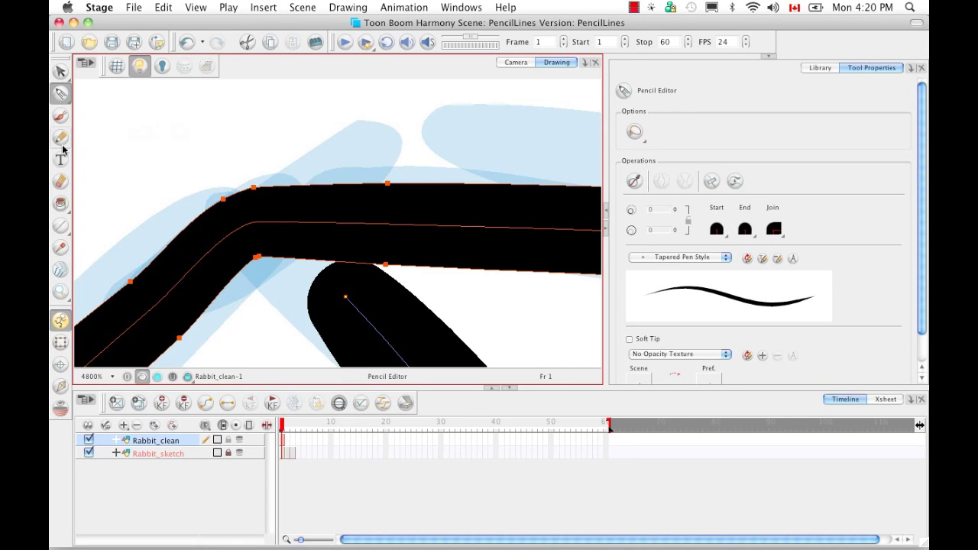
Step: Look at the Pencil tool's Line Building Mode option and return to the Pencil Editor
{"action": "left_click", "coordinate": [61, 139]}
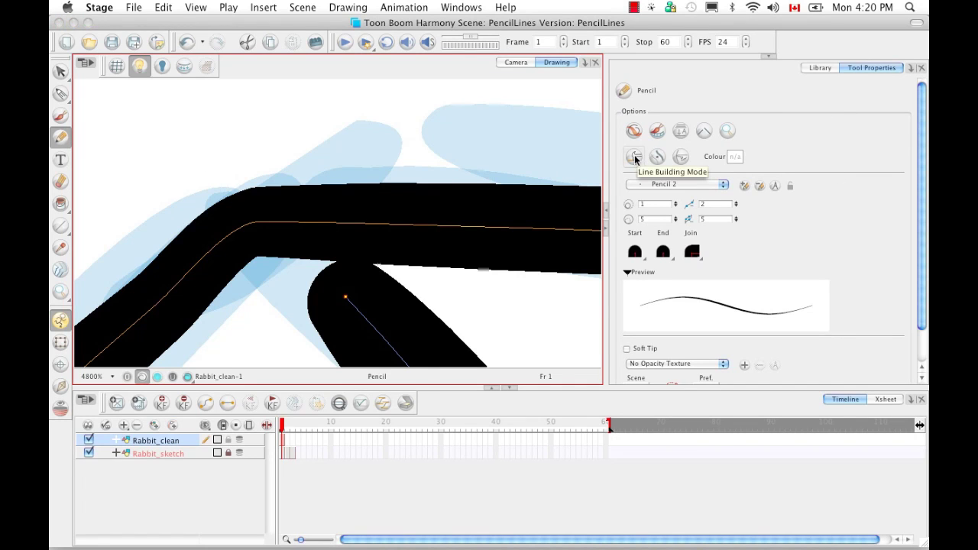
{"action": "left_click", "coordinate": [61, 94]}
{"action": "left_click", "coordinate": [156, 116]}
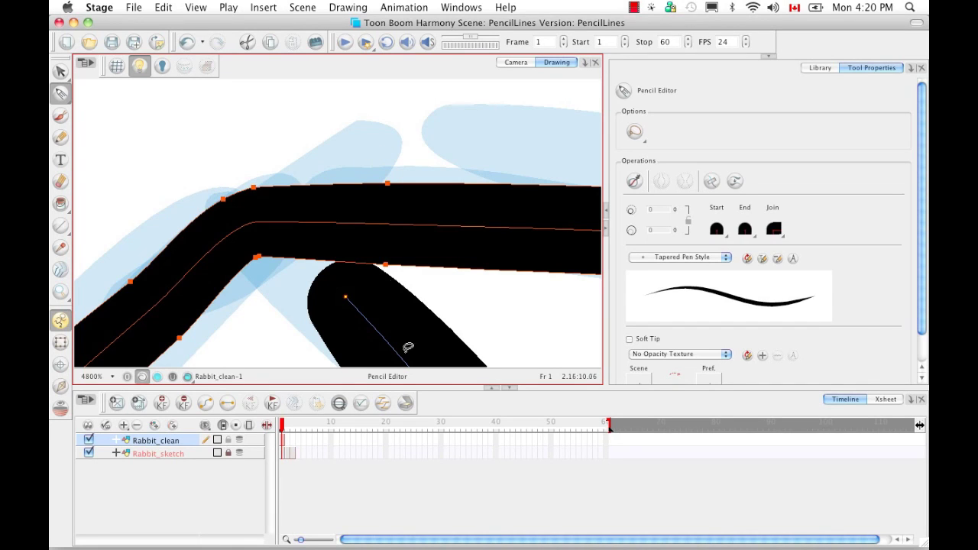
Step: Examine the merged ear line in the context of the rabbit's whole ear and head
{"action": "key", "text": "super+minus"}
{"action": "key", "text": "super+minus"}
{"action": "key", "text": "super+minus"}
{"action": "key", "text": "super+minus"}
{"action": "key", "text": "super+minus"}
{"action": "key", "text": "super+minus"}
{"action": "key", "text": "super+minus"}
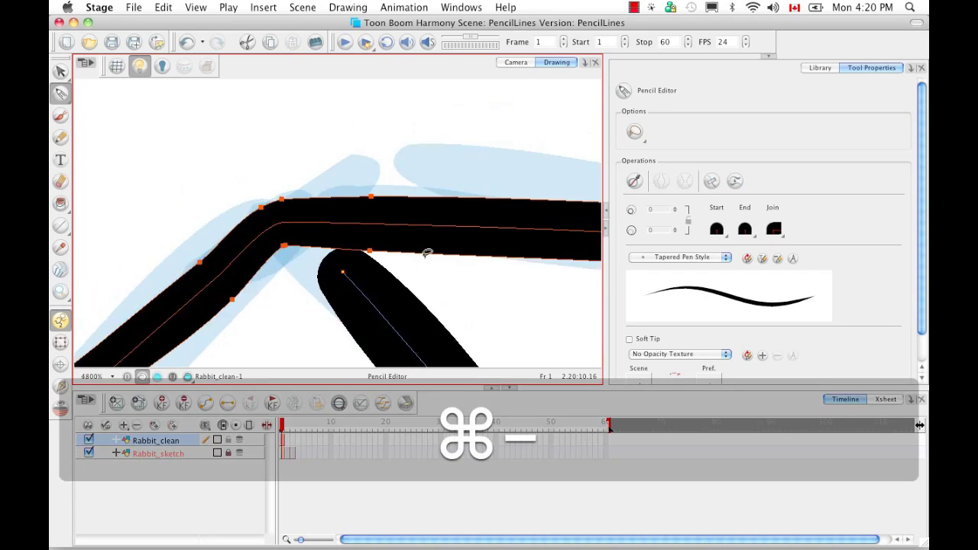
{"action": "key", "text": "space"}
{"action": "left_click_drag", "start_coordinate": [452, 271], "coordinate": [511, 212]}
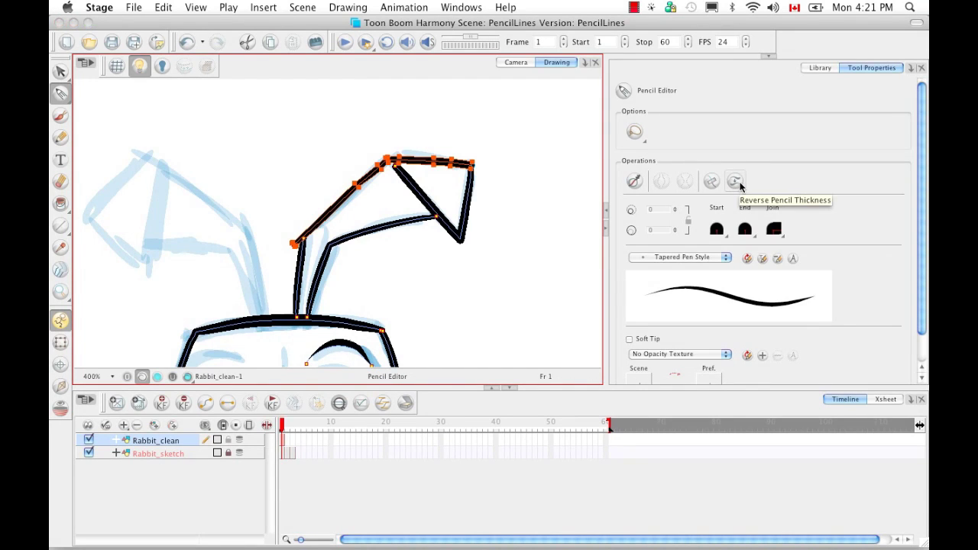
Step: Switch to the Pencil tool and choose the Pencil 1 preset for drawing the rabbit's missing eyebrow
{"action": "left_click", "coordinate": [460, 285]}
{"action": "key", "text": "space"}
{"action": "mouse_move", "coordinate": [461, 285]}
{"action": "left_mouse_down"}
{"action": "mouse_move", "coordinate": [493, 216]}
{"action": "mouse_move", "coordinate": [484, 246]}
{"action": "mouse_move", "coordinate": [482, 207]}
{"action": "mouse_move", "coordinate": [445, 301]}
{"action": "mouse_move", "coordinate": [468, 336]}
{"action": "left_mouse_up"}
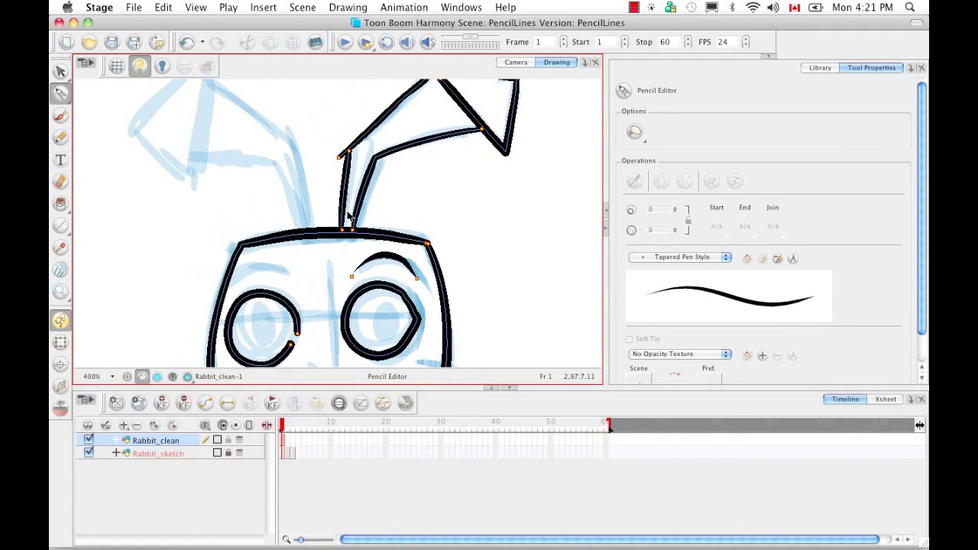
{"action": "key", "text": "super+equal"}
{"action": "key", "text": "super+equal"}
{"action": "key", "text": "space"}
{"action": "left_click_drag", "start_coordinate": [464, 267], "coordinate": [524, 222]}
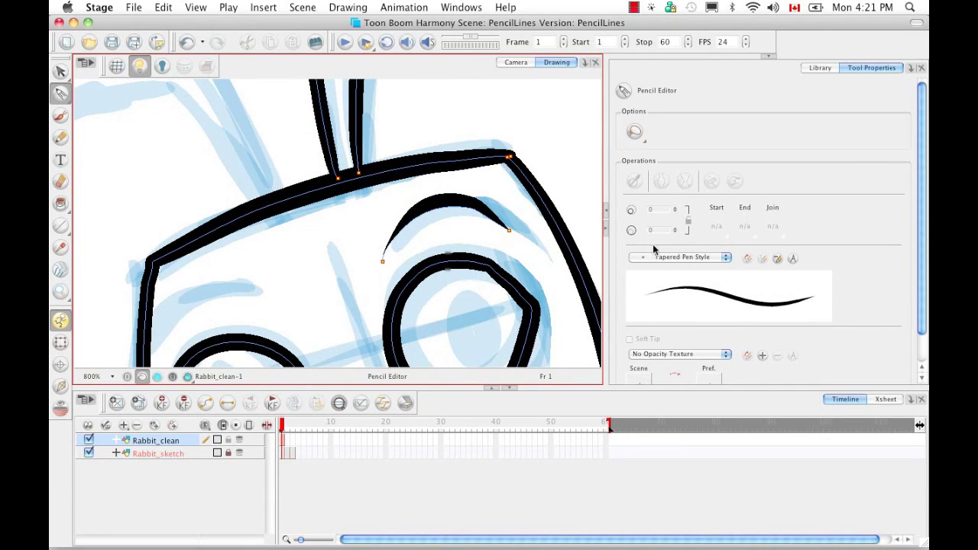
{"action": "key", "text": "alt+/"}
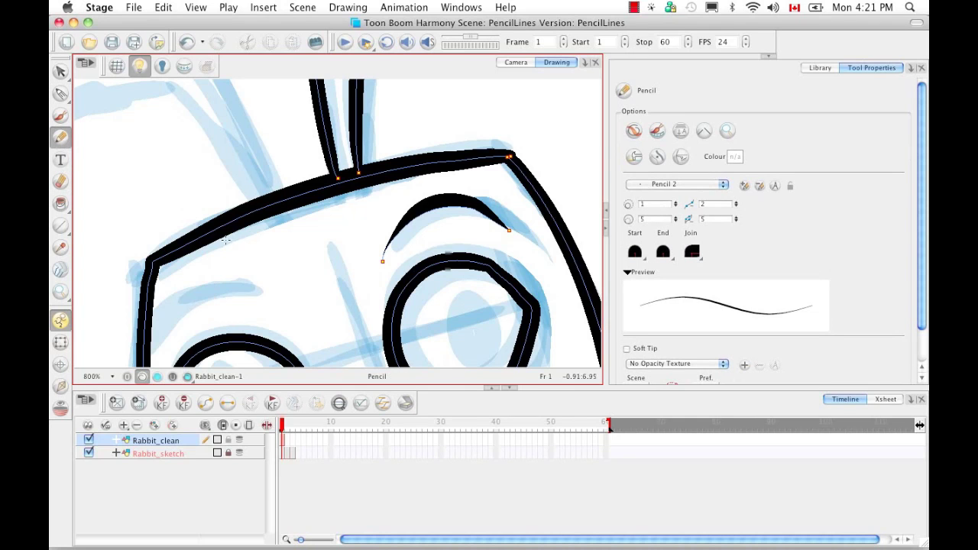
{"action": "left_click", "coordinate": [721, 185]}
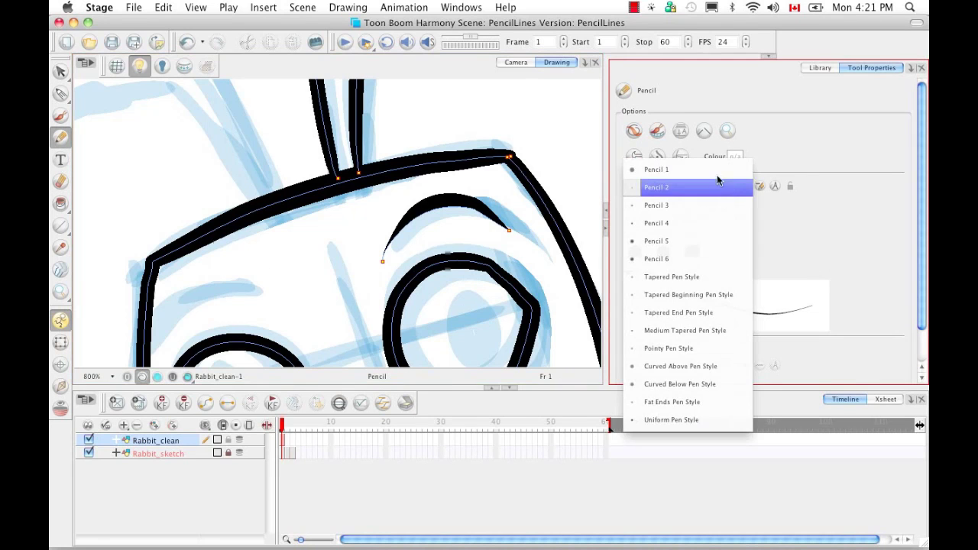
{"action": "left_click", "coordinate": [720, 171]}
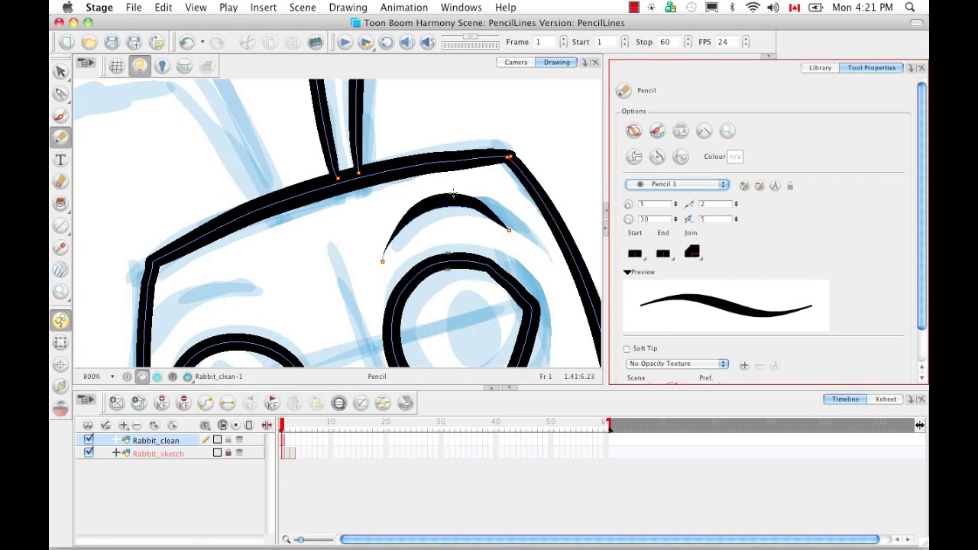
Step: Give Pencil 1 round start, end and join shapes and redraw the missing eyebrow above the rabbit's left-hand eye
{"action": "mouse_move", "coordinate": [295, 265]}
{"action": "left_mouse_down"}
{"action": "mouse_move", "coordinate": [172, 306]}
{"action": "mouse_move", "coordinate": [167, 332]}
{"action": "left_mouse_up"}
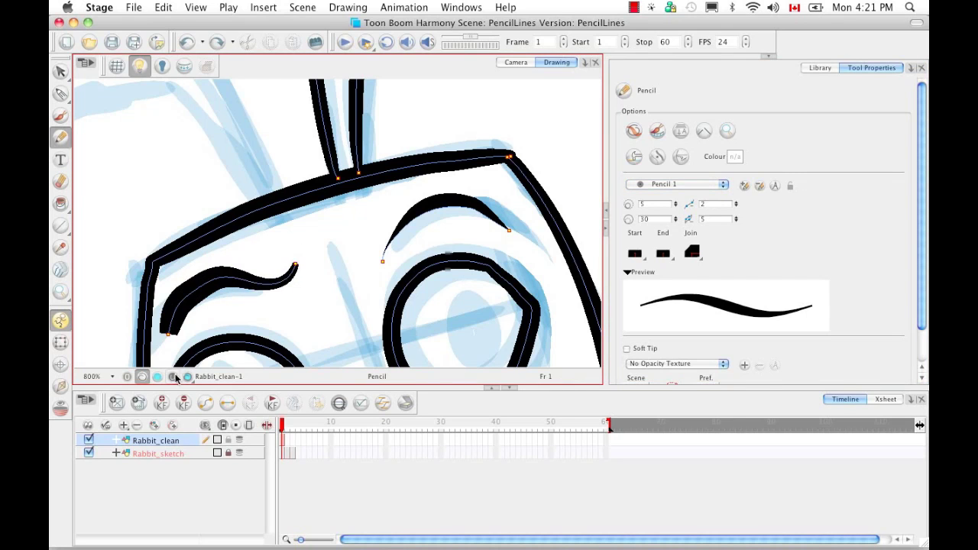
{"action": "key", "text": "super+z"}
{"action": "left_click", "coordinate": [662, 253]}
{"action": "left_click", "coordinate": [691, 273]}
{"action": "left_click", "coordinate": [635, 253]}
{"action": "left_click", "coordinate": [658, 273]}
{"action": "left_click", "coordinate": [692, 251]}
{"action": "left_click", "coordinate": [707, 271]}
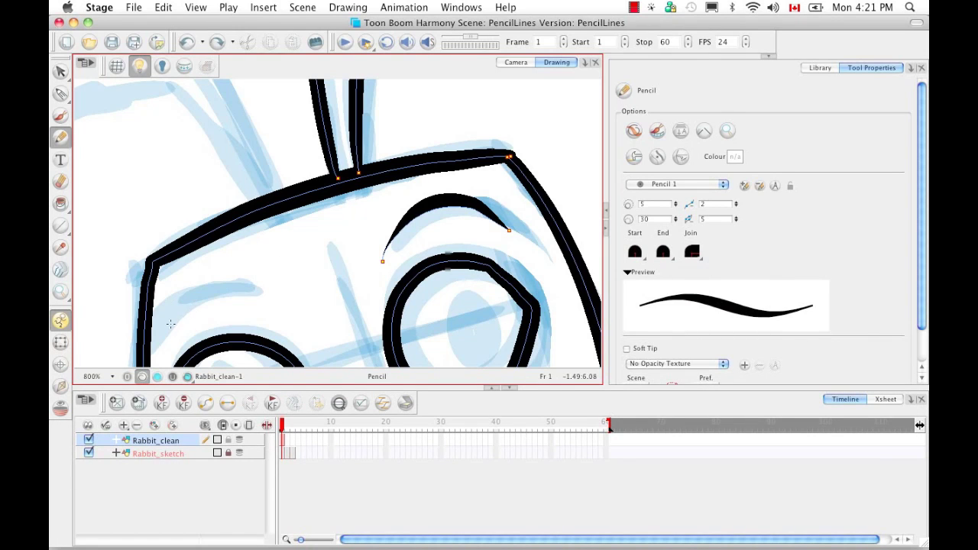
{"action": "mouse_move", "coordinate": [297, 251]}
{"action": "left_mouse_down"}
{"action": "mouse_move", "coordinate": [267, 280]}
{"action": "mouse_move", "coordinate": [211, 277]}
{"action": "mouse_move", "coordinate": [183, 291]}
{"action": "mouse_move", "coordinate": [167, 315]}
{"action": "left_mouse_up"}
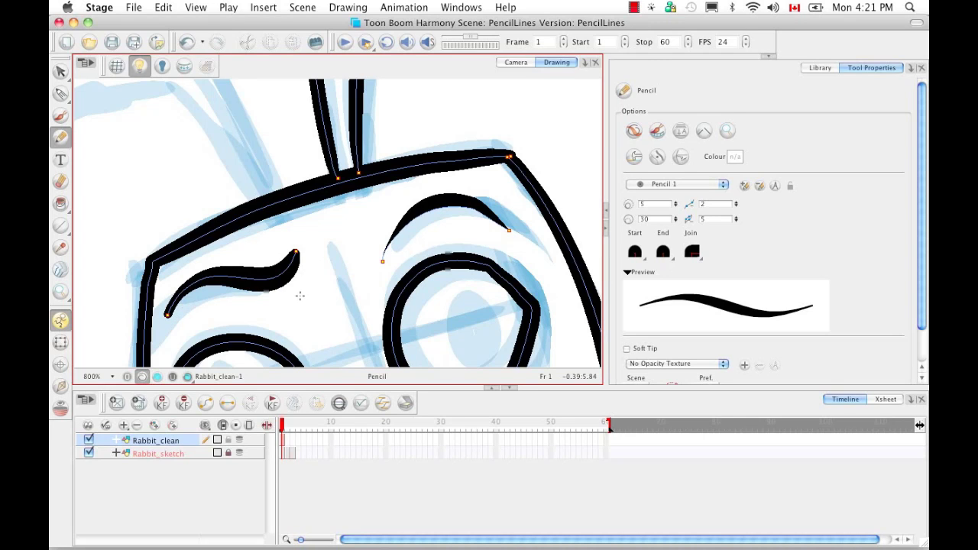
Step: Try reversing the pencil thickness of the new eyebrow line with the Pencil Editor
{"action": "left_click_drag", "start_coordinate": [61, 93], "coordinate": [116, 115]}
{"action": "left_click", "coordinate": [246, 287]}
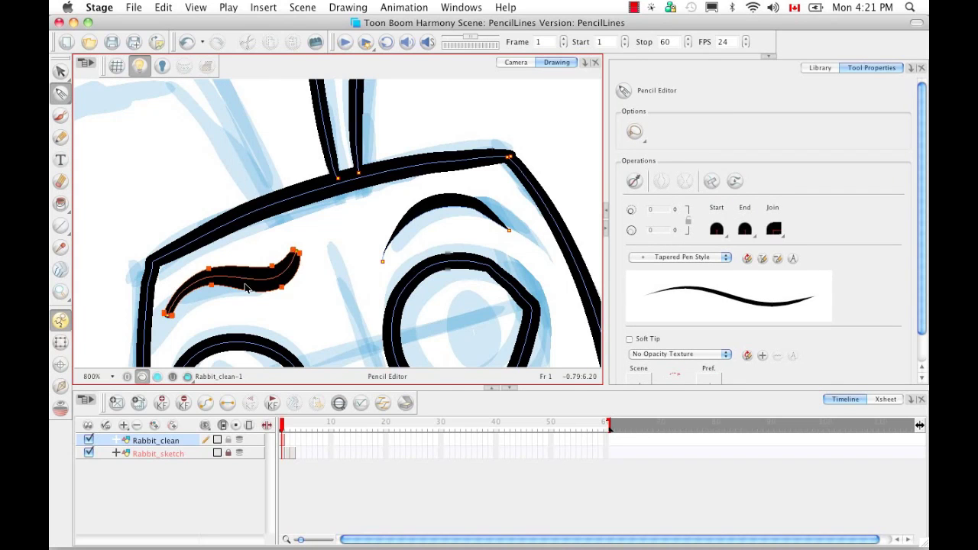
{"action": "left_click", "coordinate": [736, 181]}
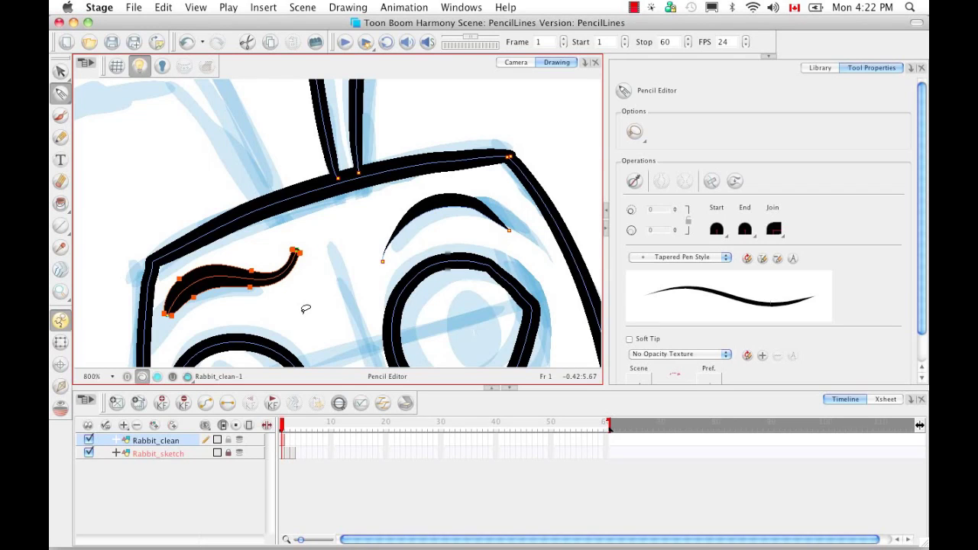
{"action": "left_click", "coordinate": [735, 180]}
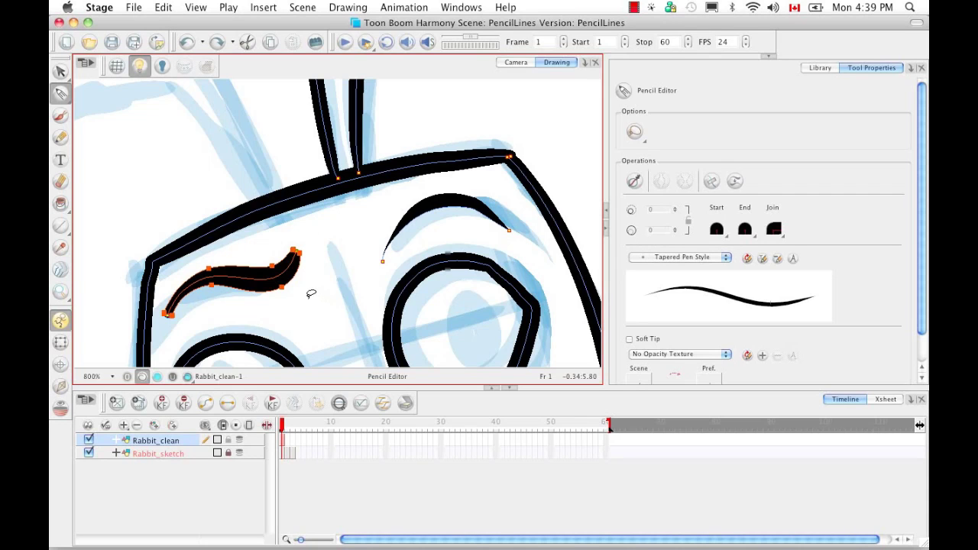
Step: Try varying the thickness on each side of the new eyebrow's thickest point, with the two sides unlocked
{"action": "left_click", "coordinate": [277, 297]}
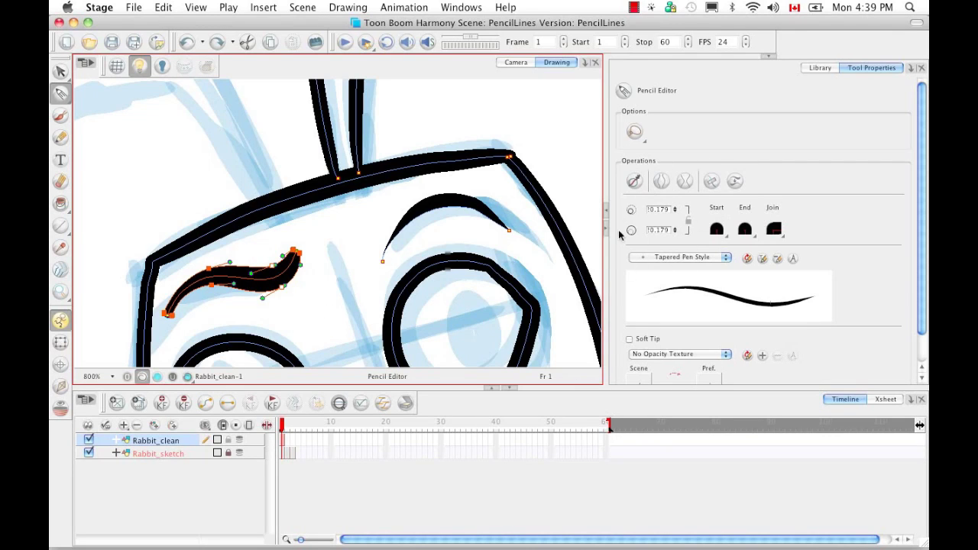
{"action": "left_click", "coordinate": [688, 221]}
{"action": "left_click", "coordinate": [688, 221]}
{"action": "mouse_move", "coordinate": [676, 213]}
{"action": "left_mouse_down"}
{"action": "mouse_move", "coordinate": [678, 202]}
{"action": "mouse_move", "coordinate": [675, 215]}
{"action": "left_mouse_up"}
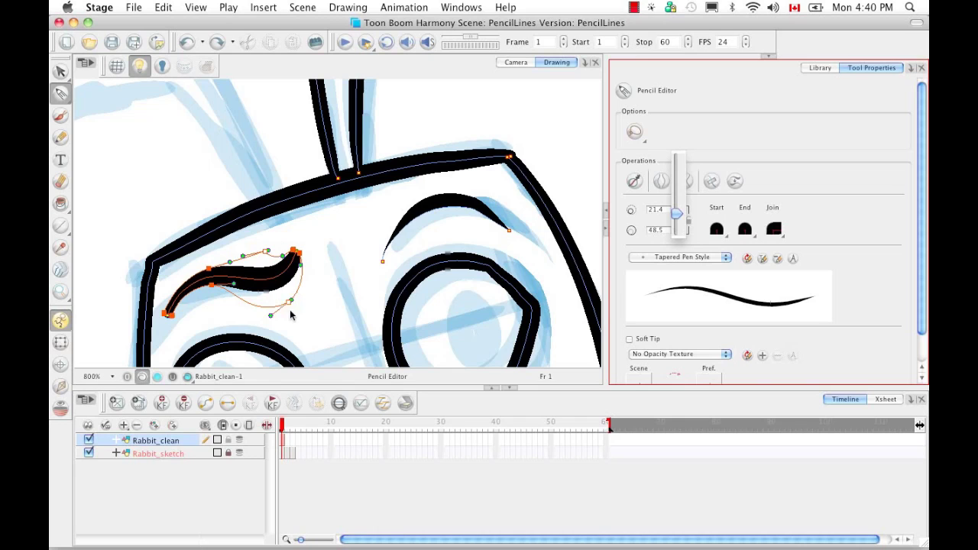
{"action": "left_click", "coordinate": [641, 225]}
{"action": "mouse_move", "coordinate": [676, 236]}
{"action": "left_mouse_down"}
{"action": "mouse_move", "coordinate": [673, 252]}
{"action": "mouse_move", "coordinate": [697, 246]}
{"action": "mouse_move", "coordinate": [677, 225]}
{"action": "mouse_move", "coordinate": [675, 243]}
{"action": "mouse_move", "coordinate": [676, 220]}
{"action": "mouse_move", "coordinate": [697, 242]}
{"action": "left_mouse_up"}
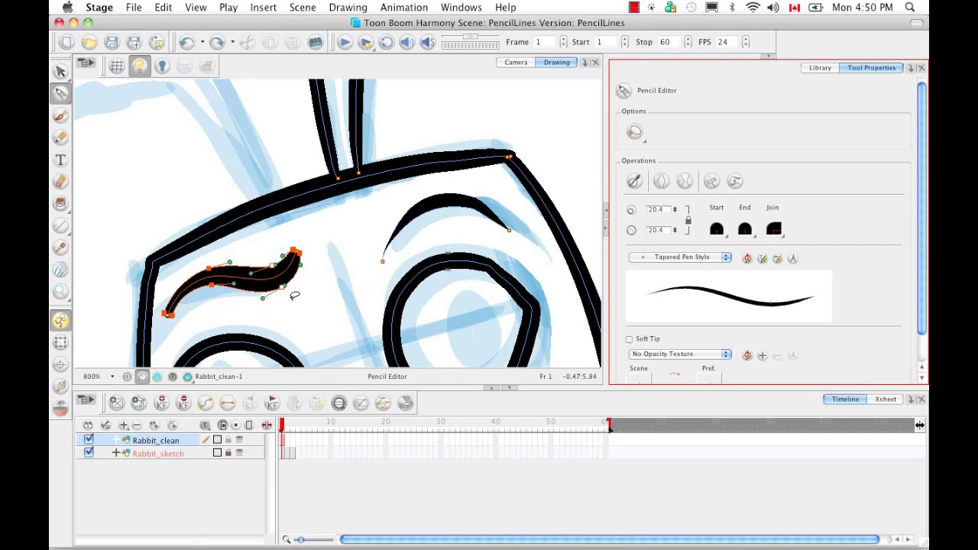
{"action": "left_click", "coordinate": [314, 382]}
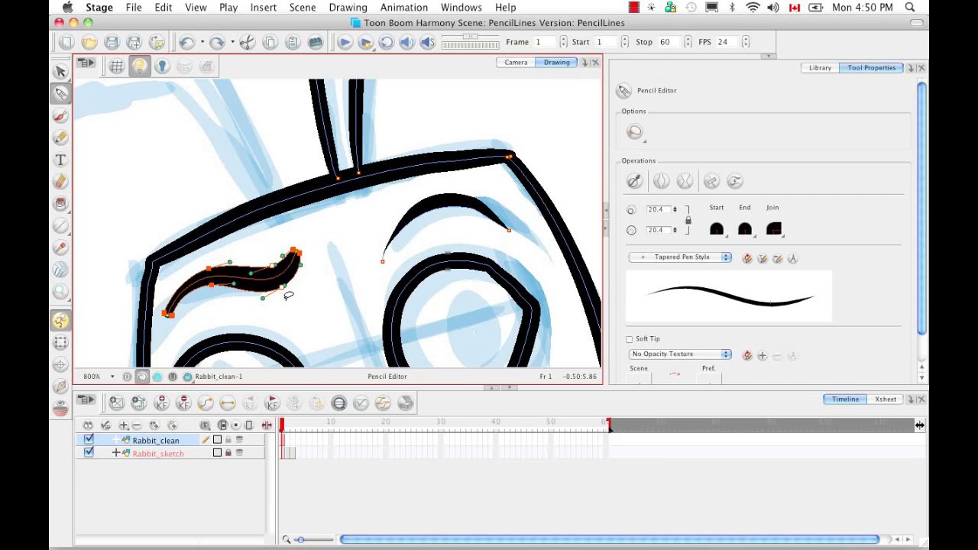
Step: Try thickening and thinning the new eyebrow at its selected point in small increments
{"action": "key", "text": "shift+Up"}
{"action": "key", "text": "shift+Up"}
{"action": "key", "text": "shift+Up"}
{"action": "key", "text": "shift+Down"}
{"action": "key", "text": "shift+Down"}
{"action": "key", "text": "shift+Down"}
Step: Set the new eyebrow line's start and end tips to flat and check the shape with the centre lines hidden
{"action": "left_click", "coordinate": [296, 250]}
{"action": "left_click", "coordinate": [721, 239]}
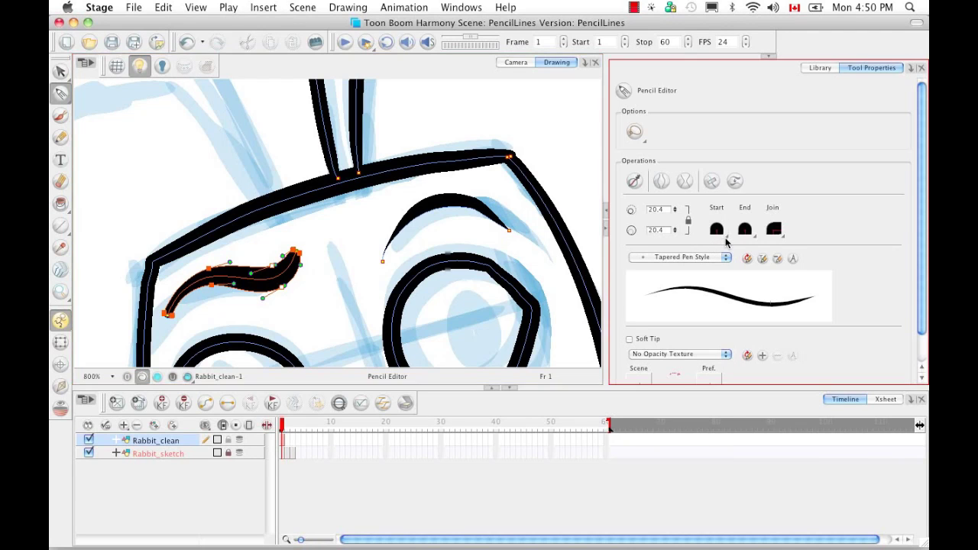
{"action": "left_click", "coordinate": [723, 236]}
{"action": "left_click", "coordinate": [731, 266]}
{"action": "left_click", "coordinate": [749, 235]}
{"action": "left_click", "coordinate": [760, 268]}
{"action": "left_click", "coordinate": [304, 300]}
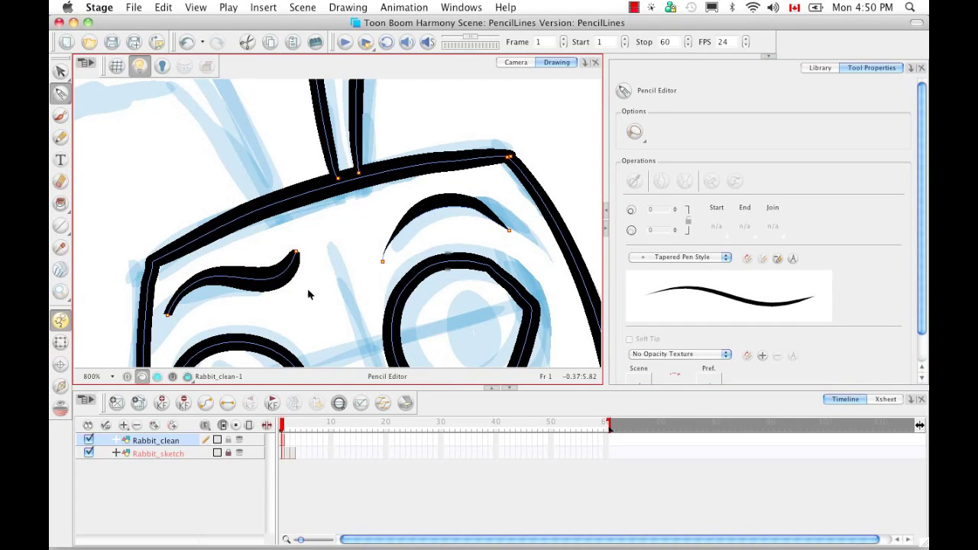
{"action": "key", "text": "d"}
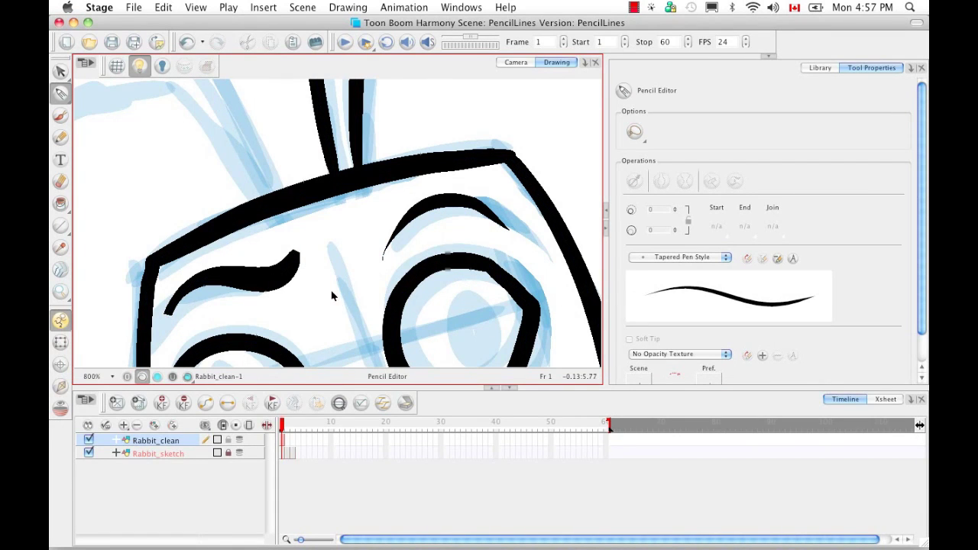
{"action": "key", "text": "d"}
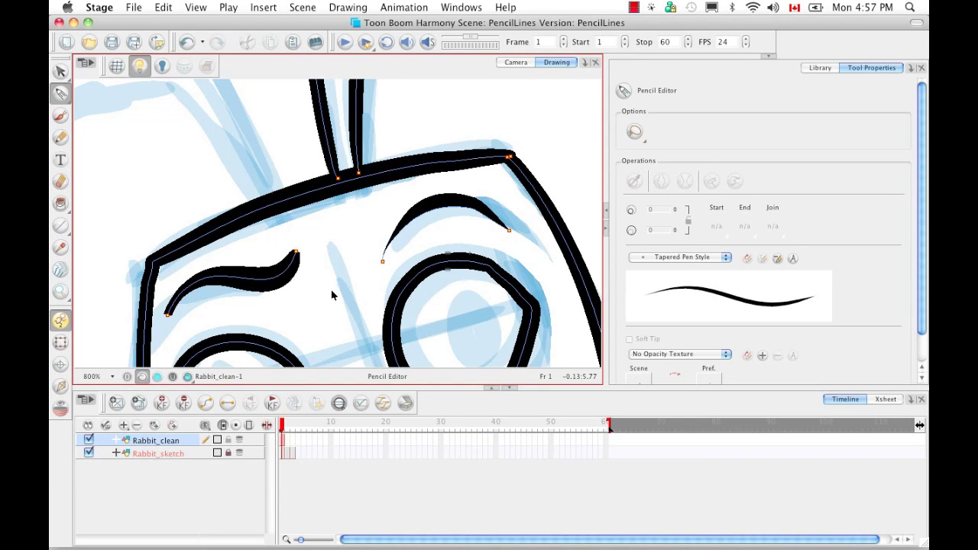
Step: Try applying the Uniform Pen Style template to the new eyebrow line
{"action": "left_click", "coordinate": [281, 288]}
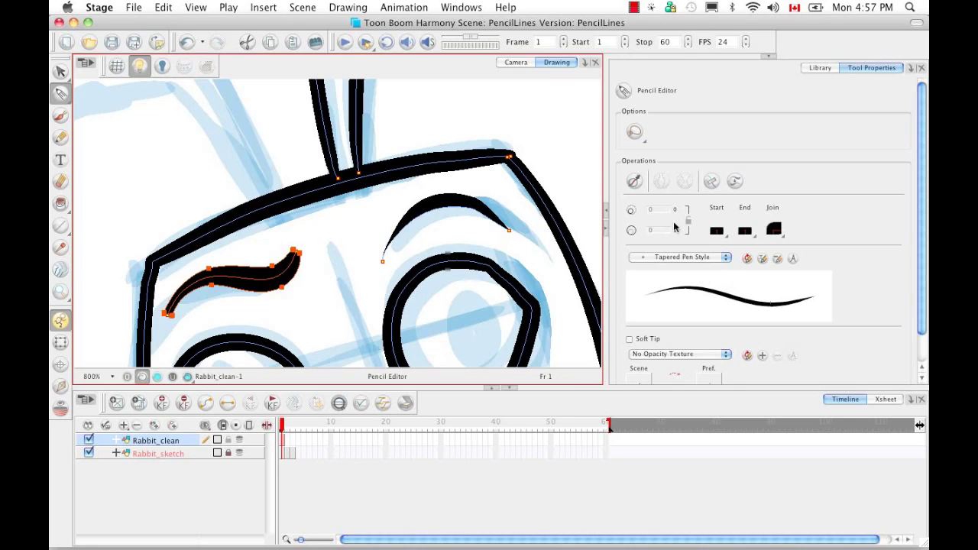
{"action": "left_click", "coordinate": [727, 264]}
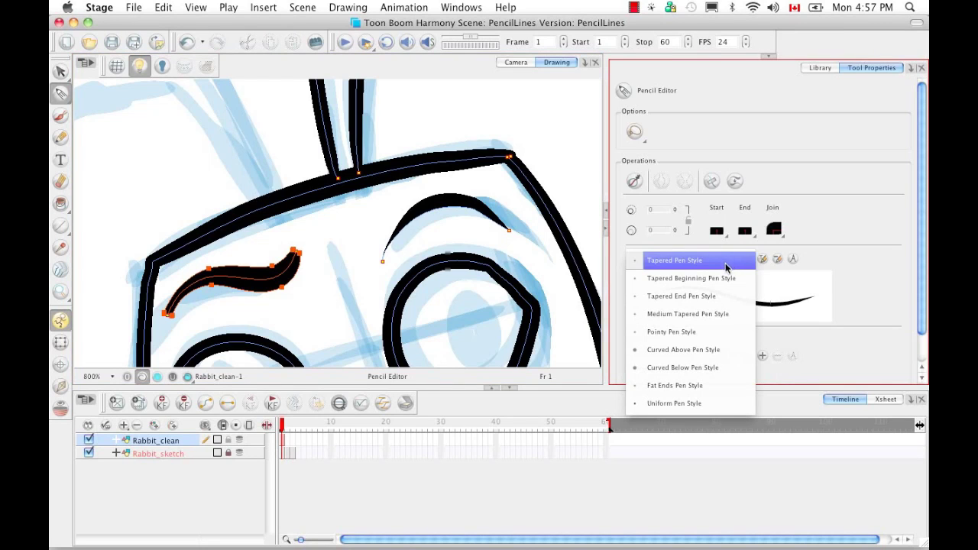
{"action": "left_click", "coordinate": [732, 404]}
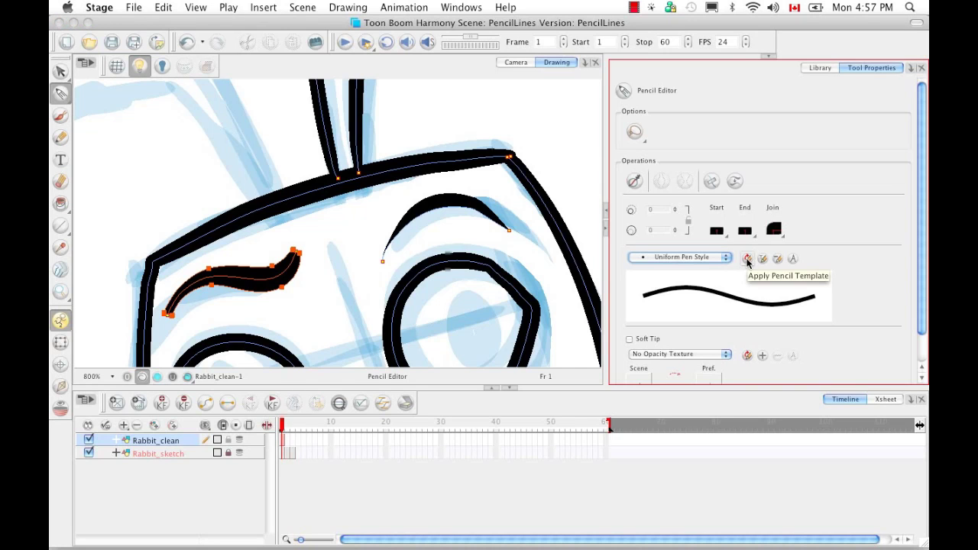
{"action": "left_click", "coordinate": [747, 259]}
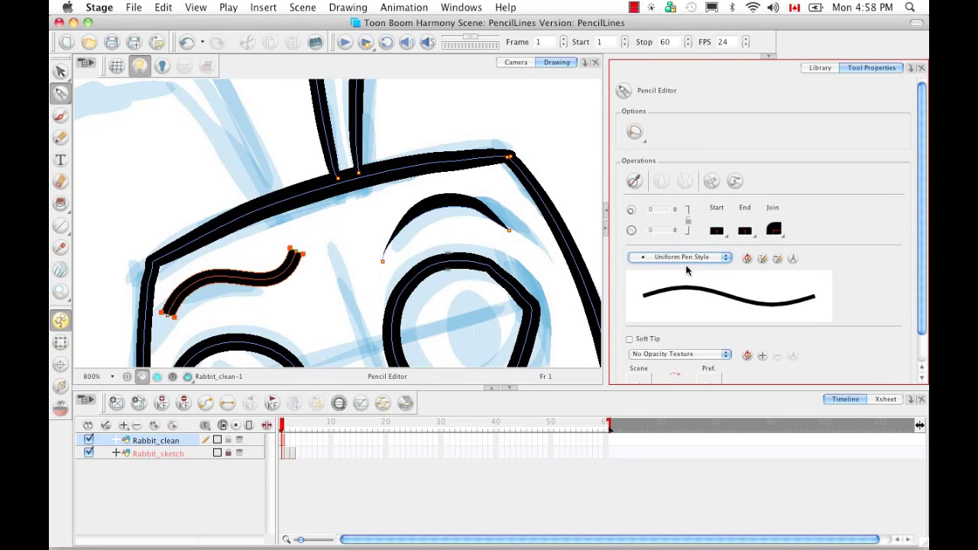
{"action": "key", "text": "super+z"}
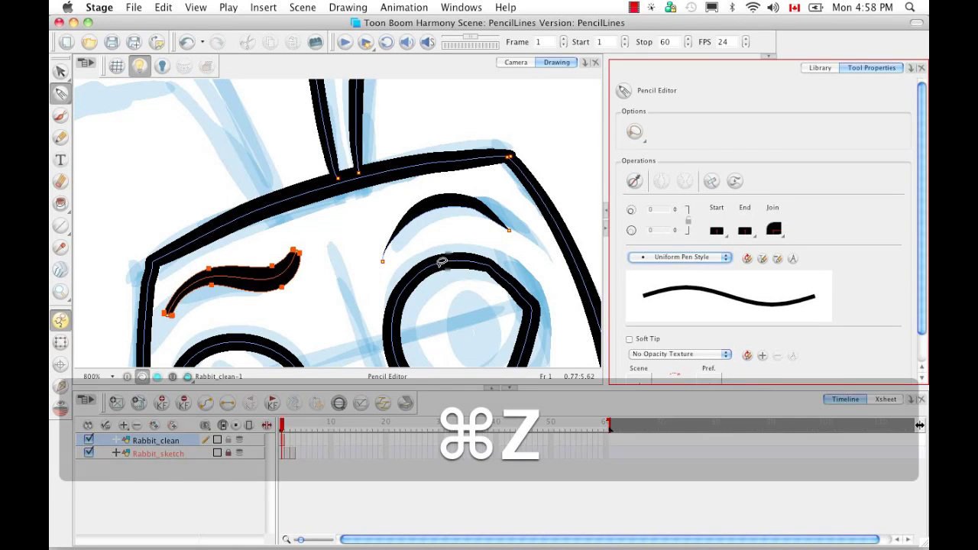
Step: Draw a short slanted pencil line above the rabbit's head and select it with the Pencil Editor
{"action": "left_click", "coordinate": [61, 138]}
{"action": "left_click_drag", "start_coordinate": [162, 177], "coordinate": [233, 151]}
{"action": "left_click", "coordinate": [63, 96]}
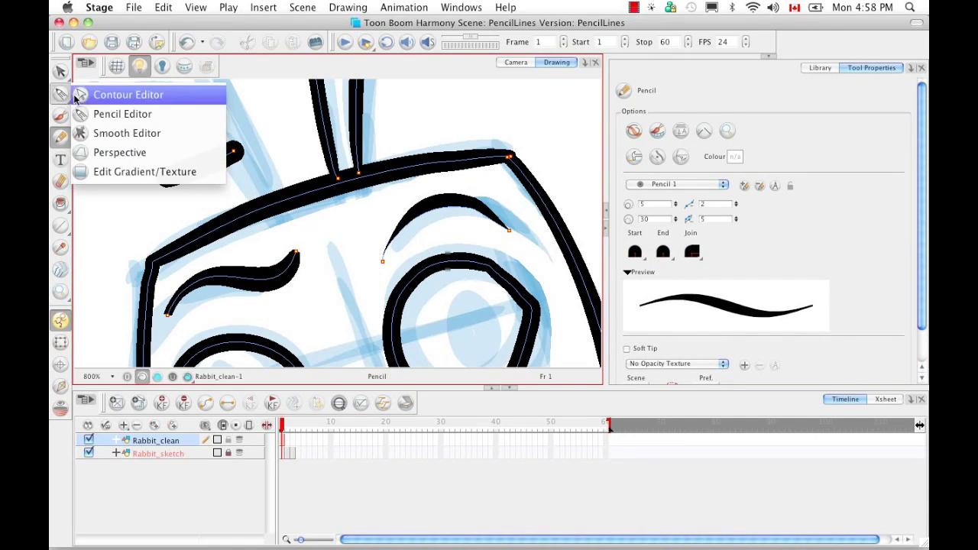
{"action": "left_click", "coordinate": [114, 114]}
{"action": "left_click", "coordinate": [187, 159]}
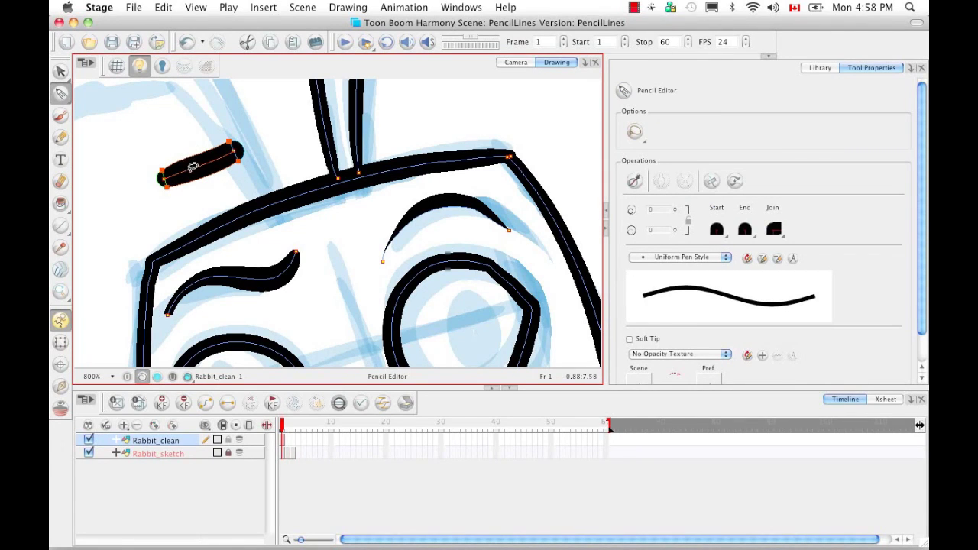
Step: Add three thickness points along the short line and widen it at the outer two to form two bulges
{"action": "left_click", "coordinate": [188, 171], "text": "super"}
{"action": "left_click", "coordinate": [205, 168], "text": "super"}
{"action": "left_click", "coordinate": [219, 160], "text": "super"}
{"action": "left_click", "coordinate": [187, 161]}
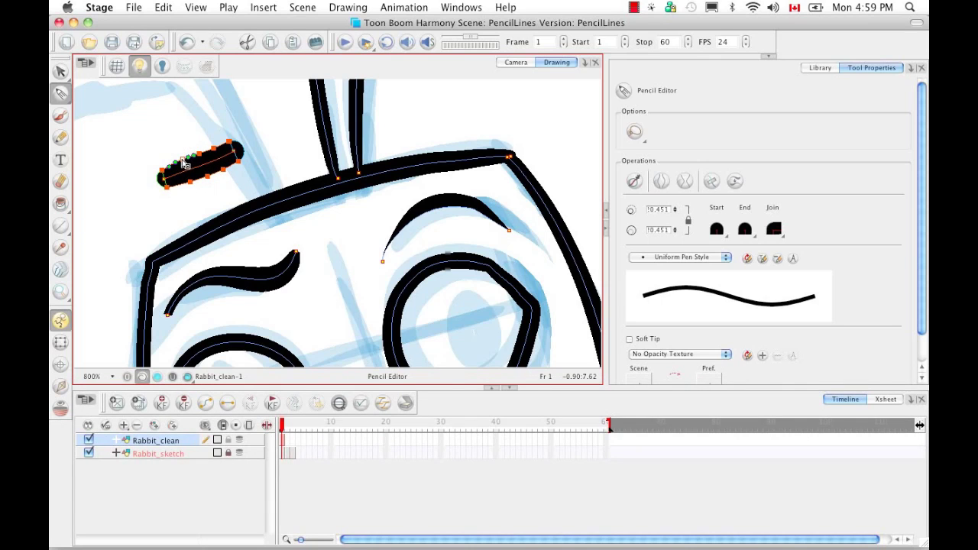
{"action": "mouse_move", "coordinate": [183, 160]}
{"action": "left_mouse_down"}
{"action": "mouse_move", "coordinate": [180, 151]}
{"action": "mouse_move", "coordinate": [210, 141]}
{"action": "left_mouse_up"}
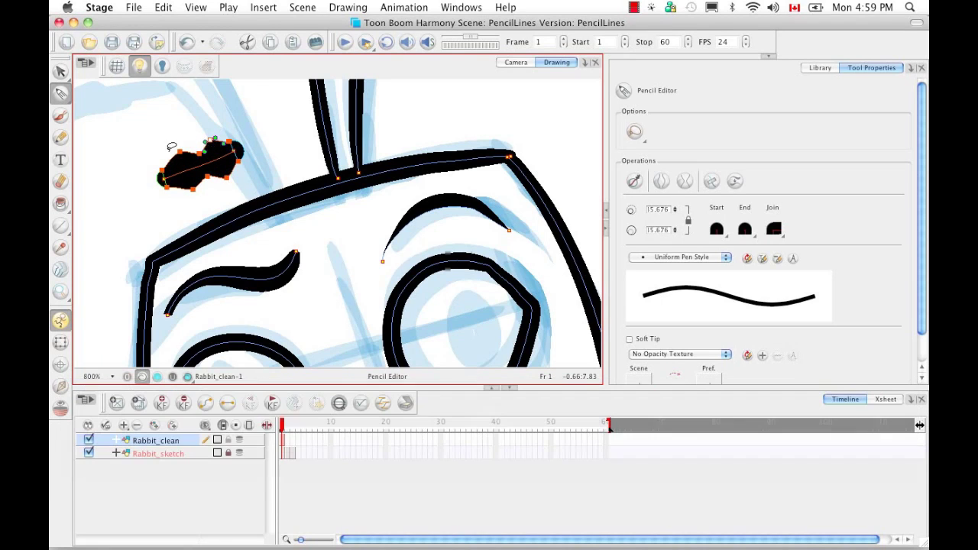
{"action": "left_click", "coordinate": [175, 152]}
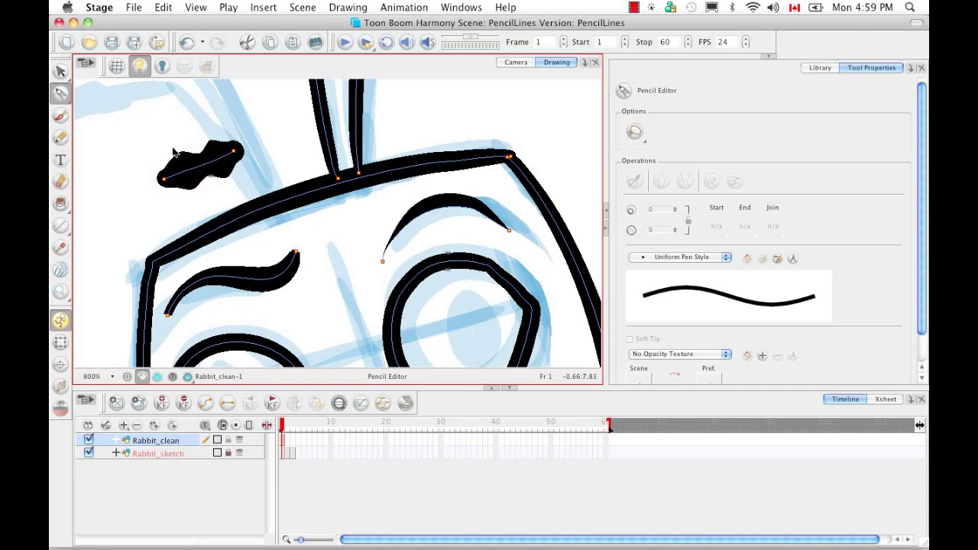
Step: Save the bulging short line's thickness as a pencil template and rename it MyPencil02
{"action": "left_click", "coordinate": [227, 159]}
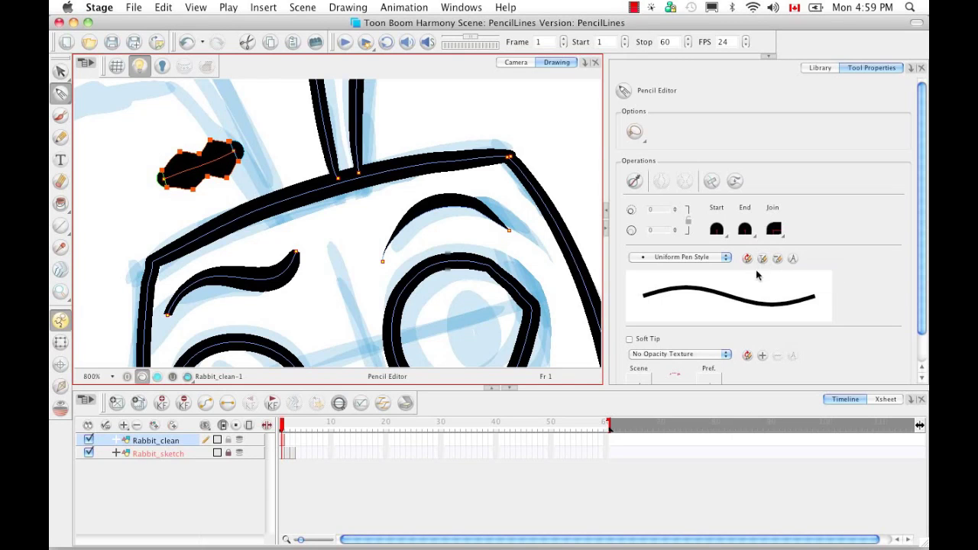
{"action": "left_click", "coordinate": [726, 259]}
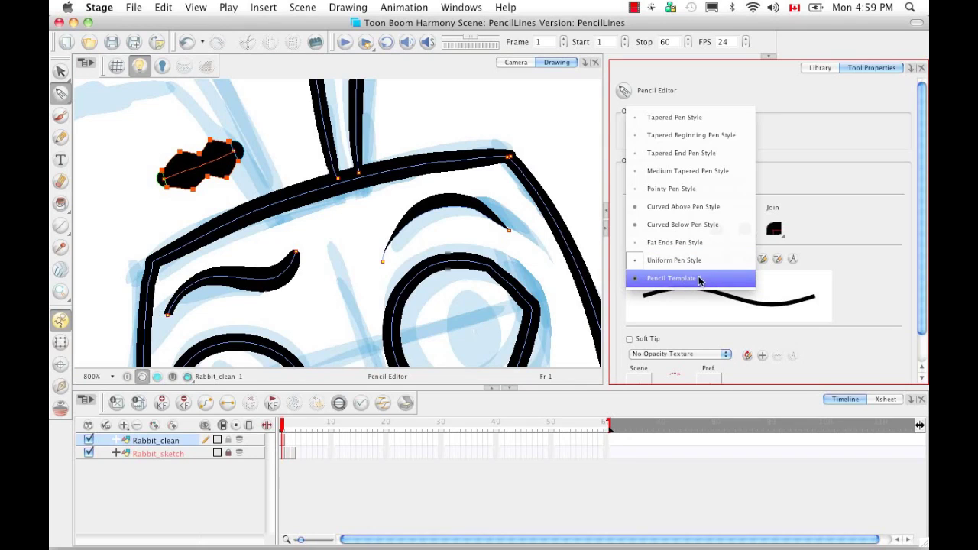
{"action": "left_click", "coordinate": [700, 280]}
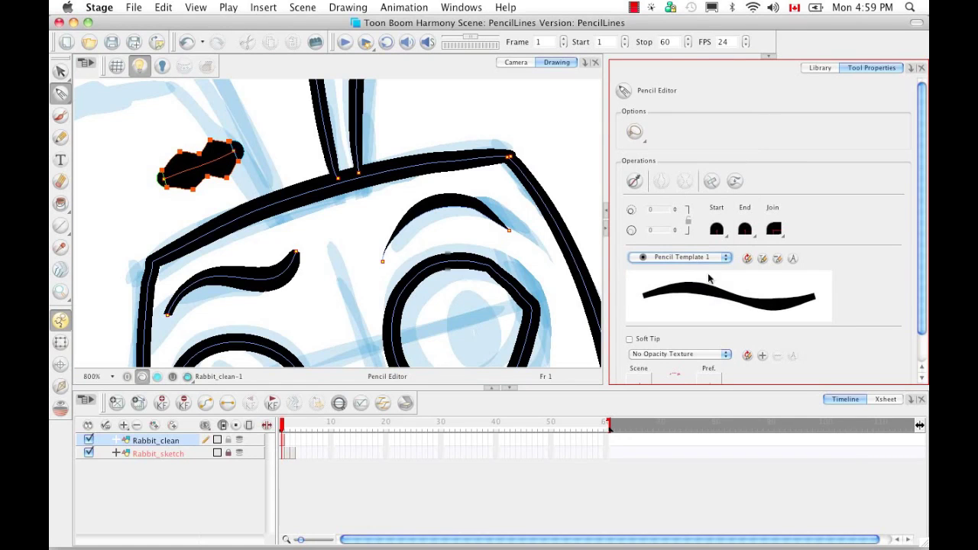
{"action": "left_click", "coordinate": [793, 259]}
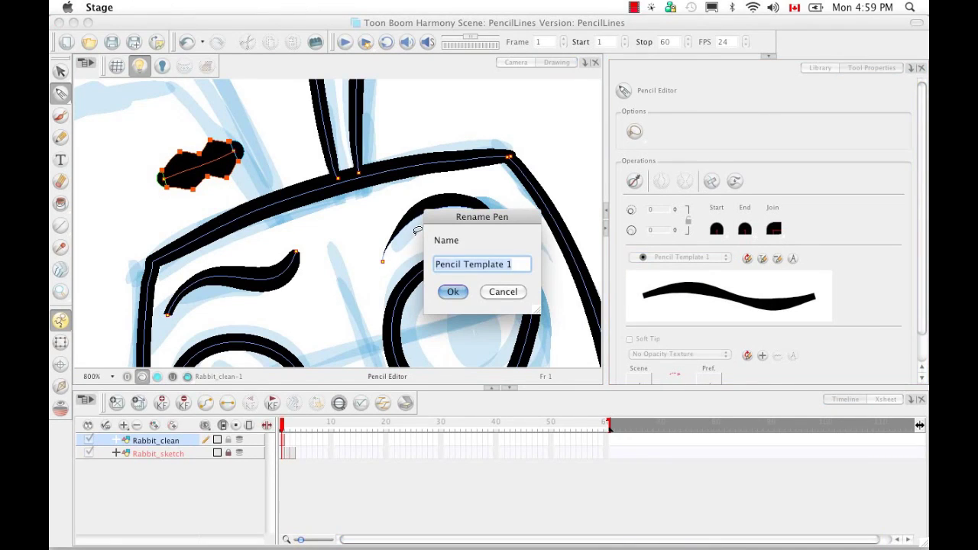
{"action": "key", "text": "BackSpace"}
{"action": "type", "text": "MyPencil02"}
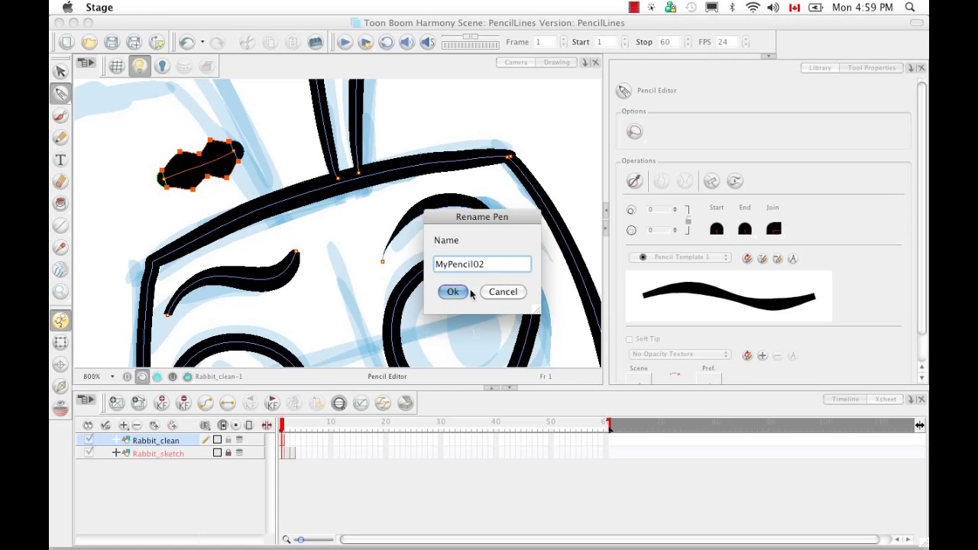
{"action": "left_click", "coordinate": [453, 292]}
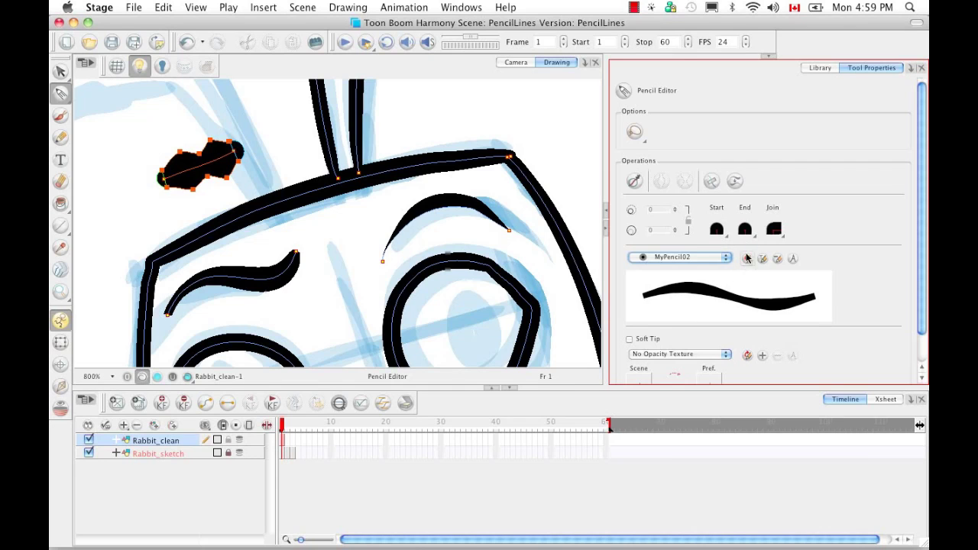
Step: Draw a short, nearly horizontal pencil line above the rabbit's head using the MyPencil02 template
{"action": "left_click", "coordinate": [62, 140]}
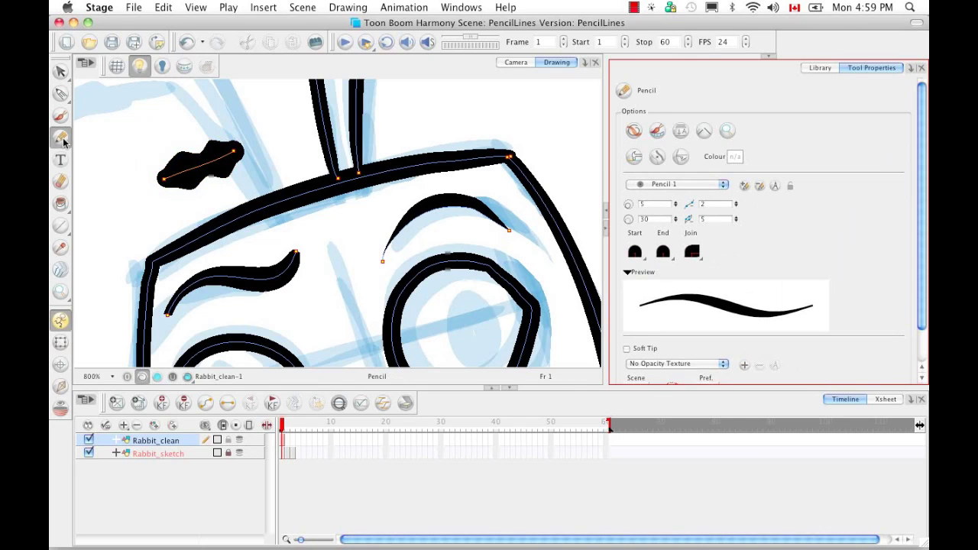
{"action": "left_click", "coordinate": [722, 187]}
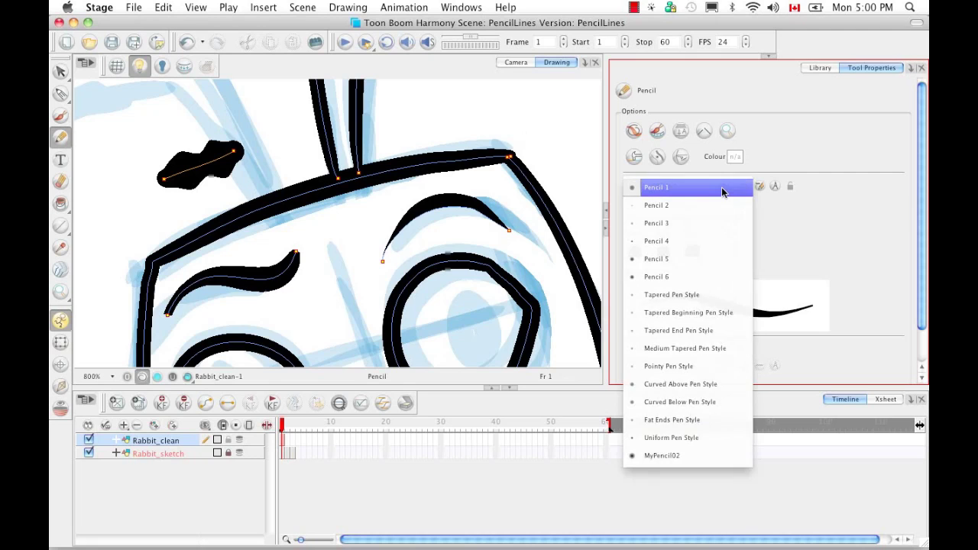
{"action": "left_click", "coordinate": [663, 456]}
{"action": "left_click_drag", "start_coordinate": [402, 120], "coordinate": [513, 115]}
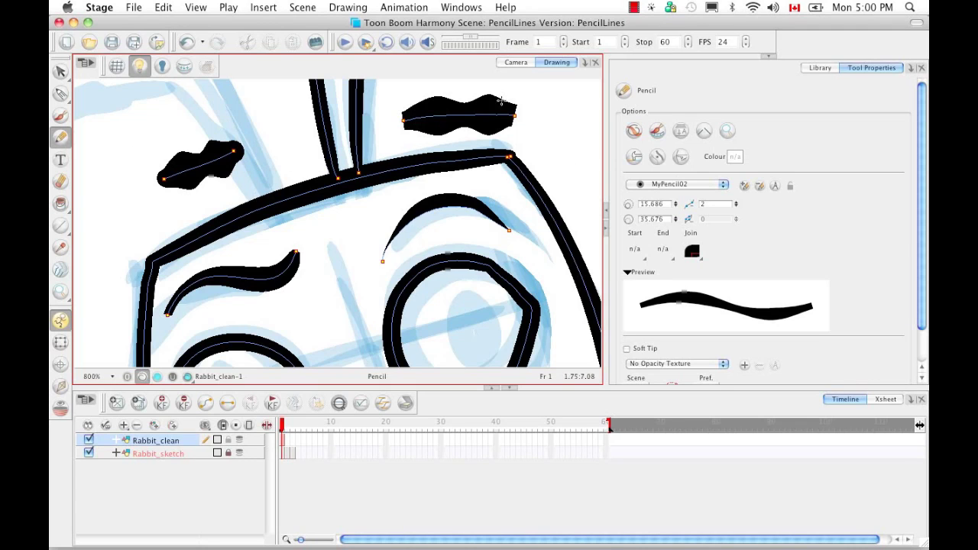
Step: Switch the Pencil Editor's template to Uniform Pen Style and back to MyPencil02
{"action": "mouse_move", "coordinate": [61, 93]}
{"action": "left_mouse_down"}
{"action": "mouse_move", "coordinate": [84, 93]}
{"action": "mouse_move", "coordinate": [128, 116]}
{"action": "left_mouse_up"}
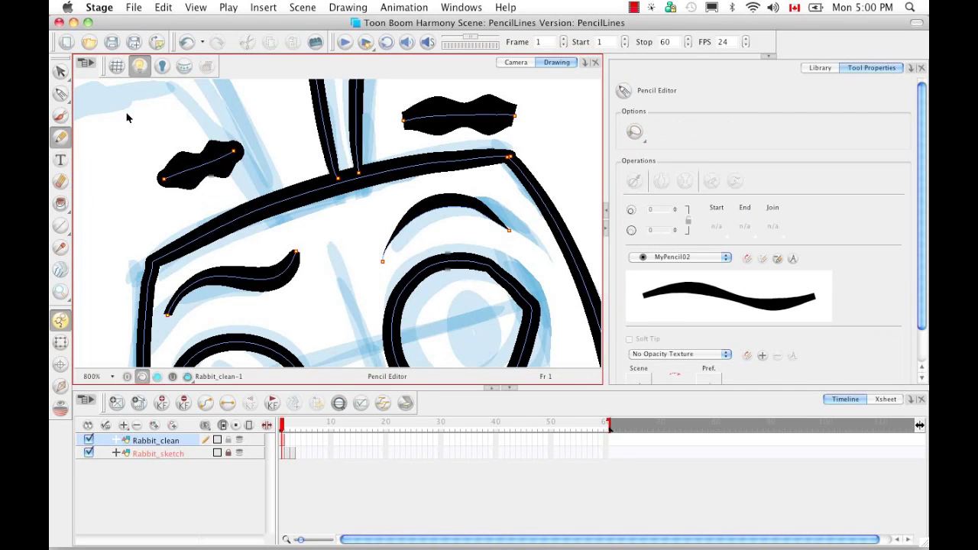
{"action": "left_click", "coordinate": [726, 260]}
{"action": "left_click", "coordinate": [726, 243]}
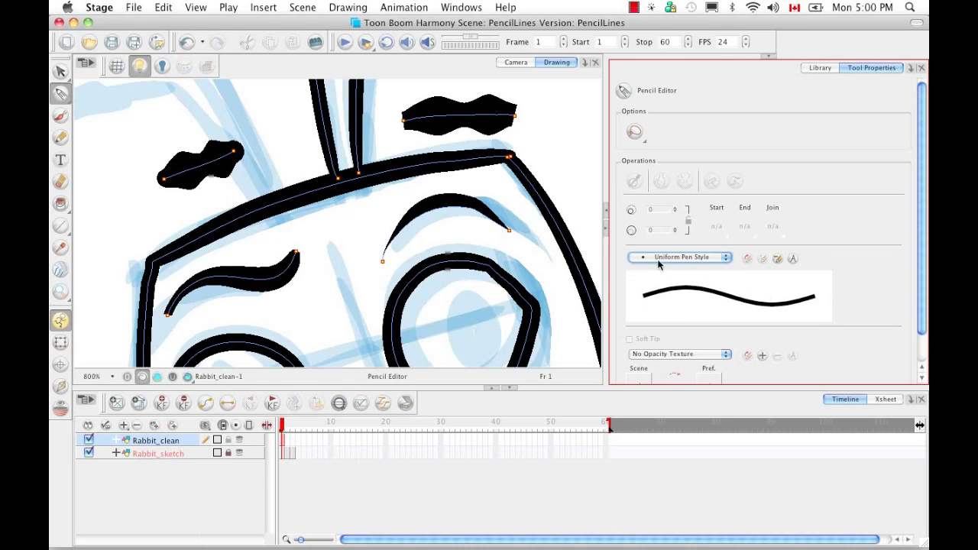
{"action": "left_click", "coordinate": [725, 259]}
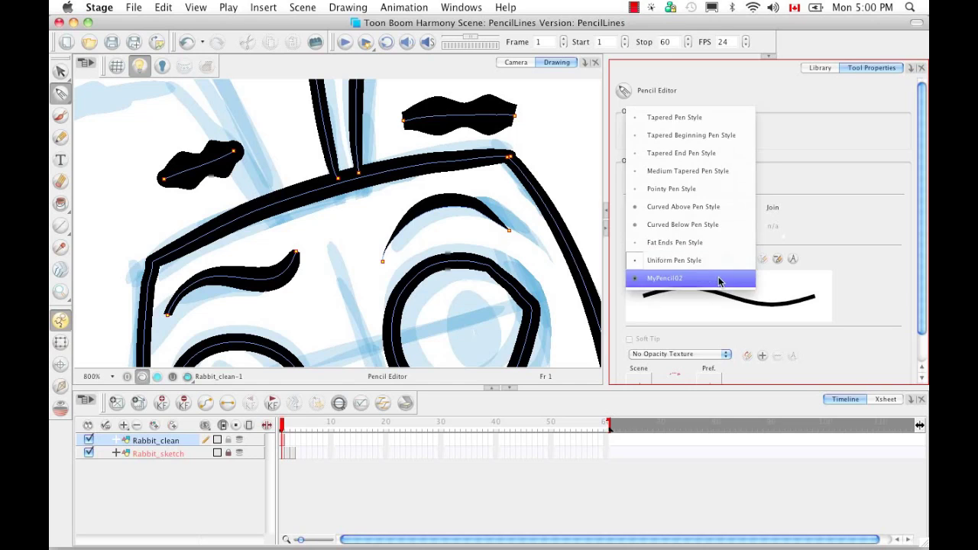
{"action": "left_click", "coordinate": [721, 279]}
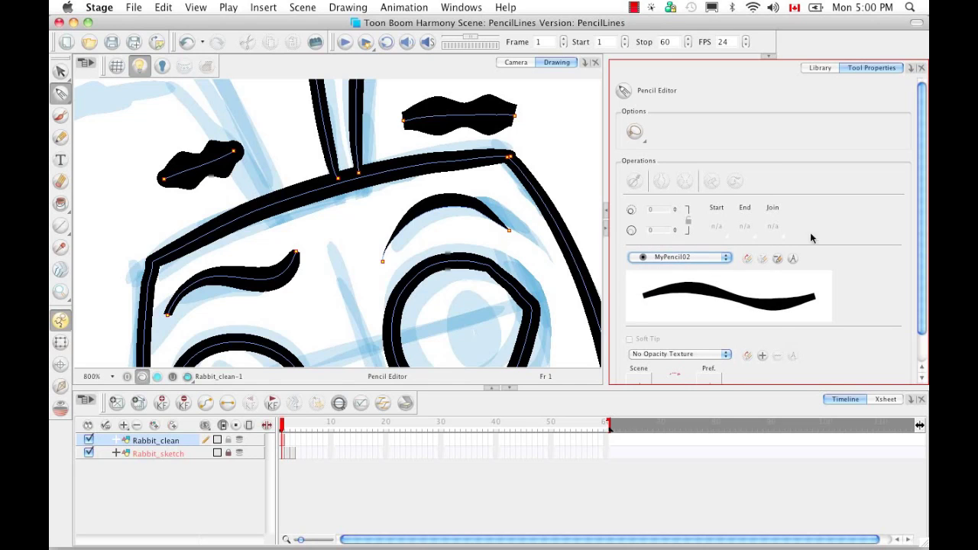
Step: Set the pencil's start and end tips to Round and draw a short downward-curving line beside the horizontal bulging one
{"action": "left_click", "coordinate": [61, 138]}
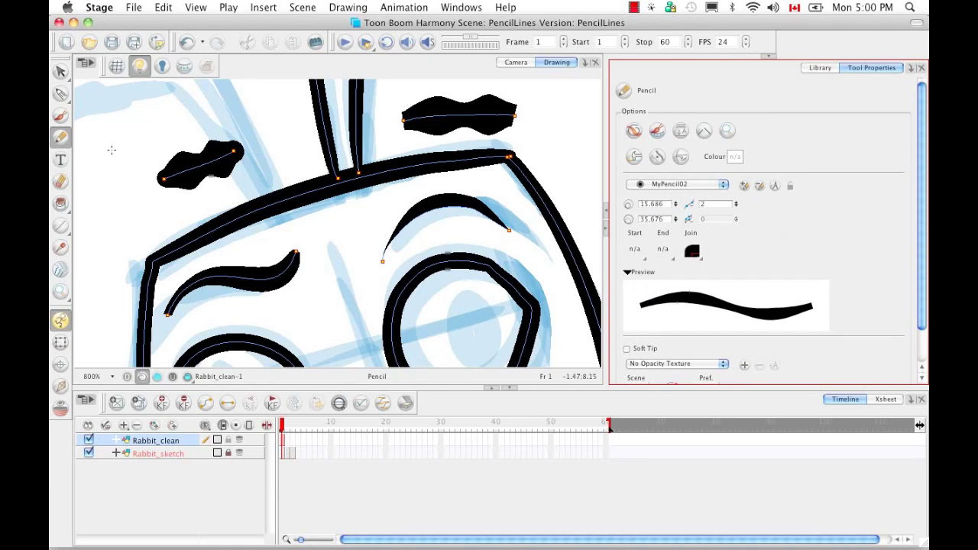
{"action": "left_click", "coordinate": [637, 252]}
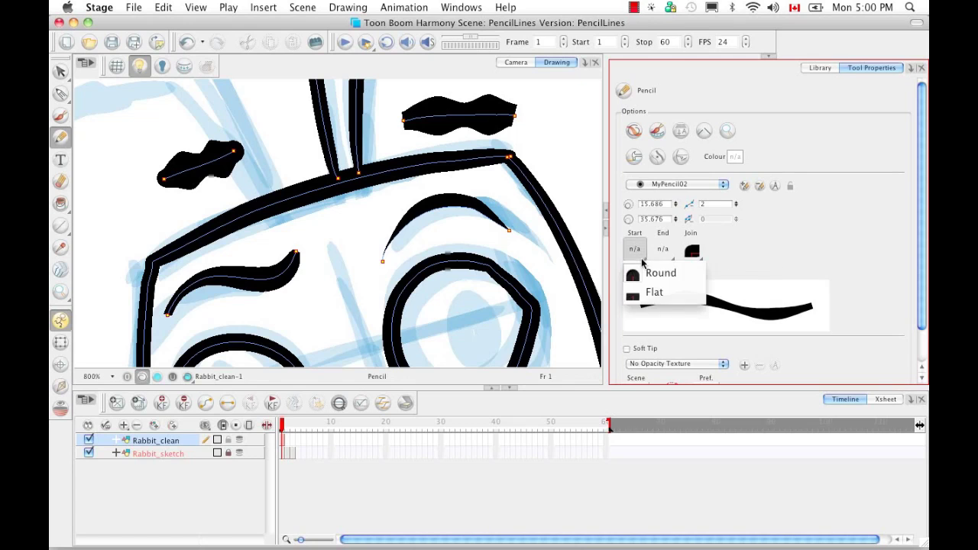
{"action": "left_click", "coordinate": [657, 273]}
{"action": "left_click", "coordinate": [664, 253]}
{"action": "left_click", "coordinate": [678, 273]}
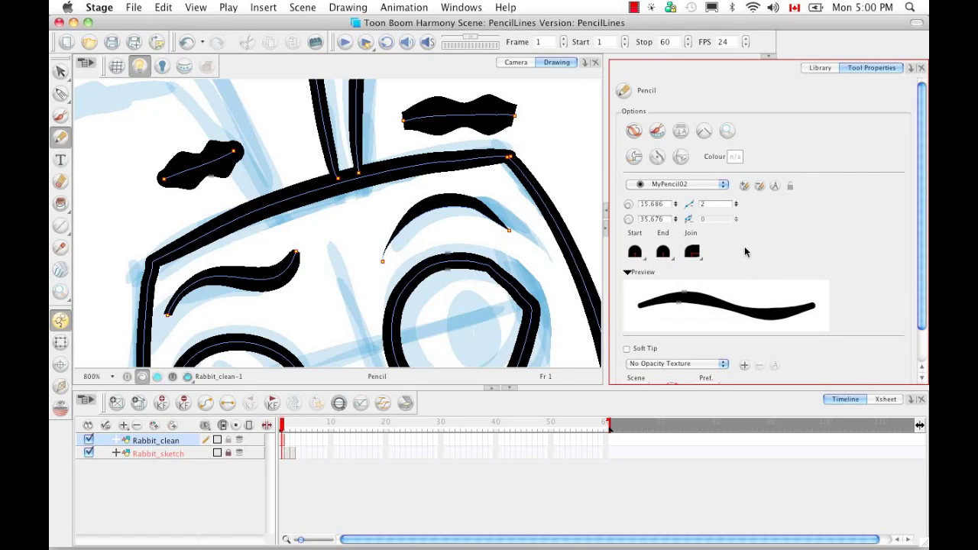
{"action": "left_click_drag", "start_coordinate": [538, 106], "coordinate": [556, 160]}
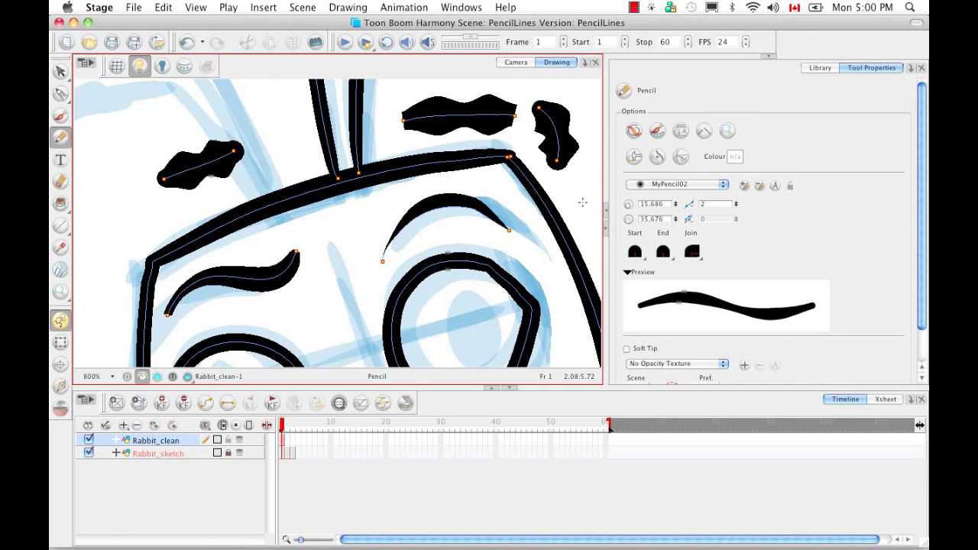
Step: Copy the short curved line with the Pencil Editor and paste its thickness profile onto the arched eyebrow above the rounder eye
{"action": "left_click_drag", "start_coordinate": [61, 93], "coordinate": [94, 114]}
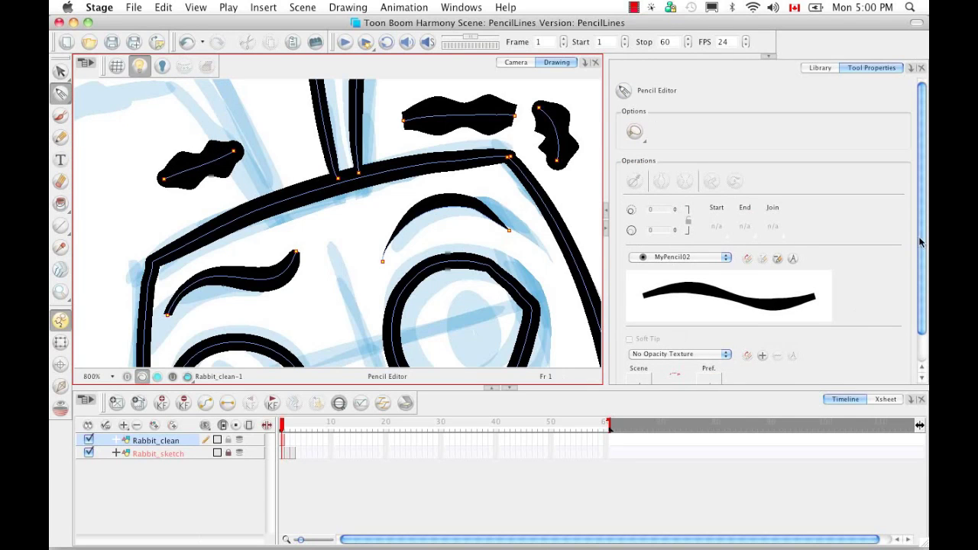
{"action": "scroll", "coordinate": [920, 242], "scroll_direction": "down", "scroll_amount": 3}
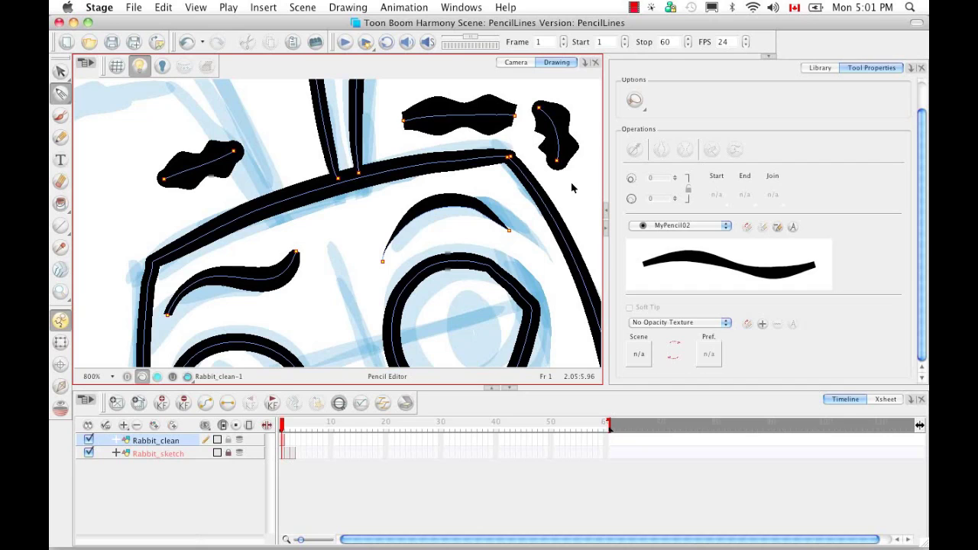
{"action": "left_click", "coordinate": [545, 130]}
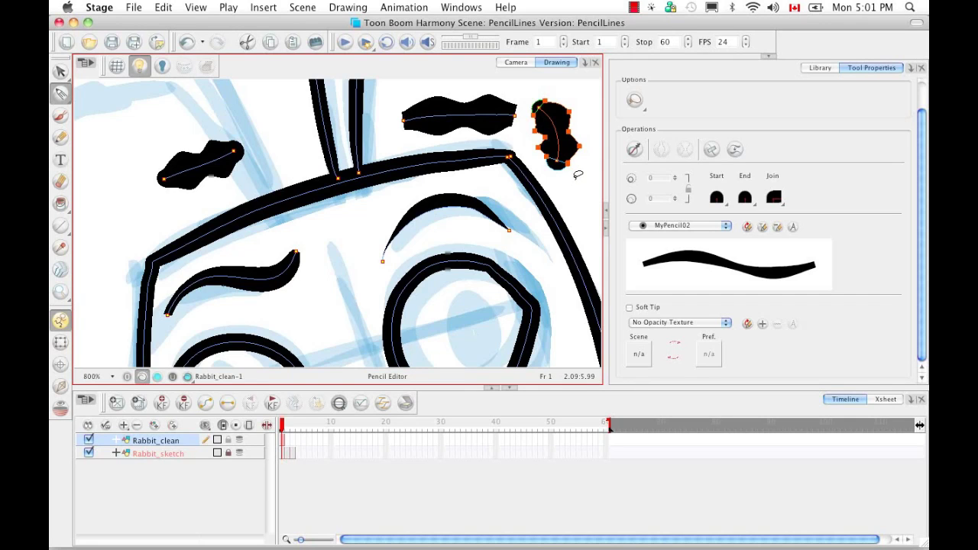
{"action": "key", "text": "super+c"}
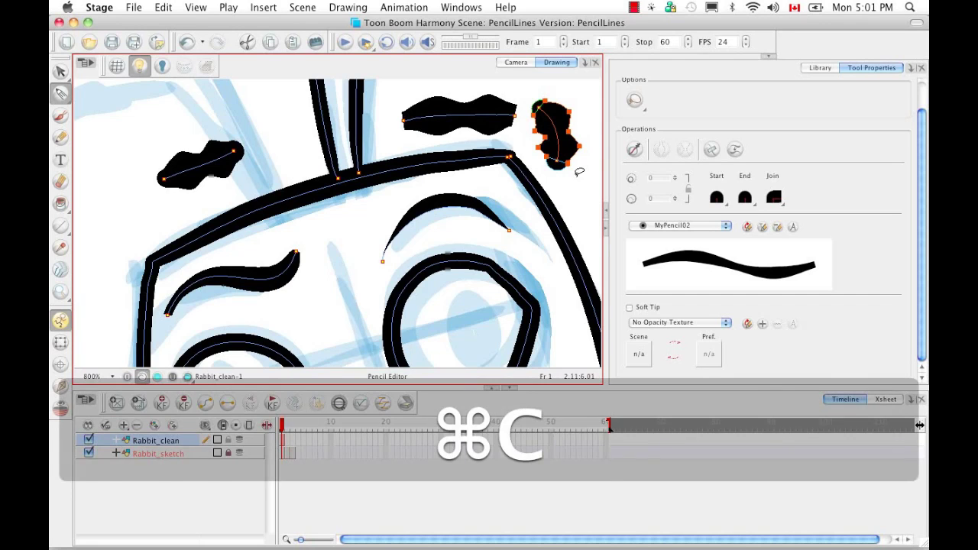
{"action": "left_click", "coordinate": [481, 206]}
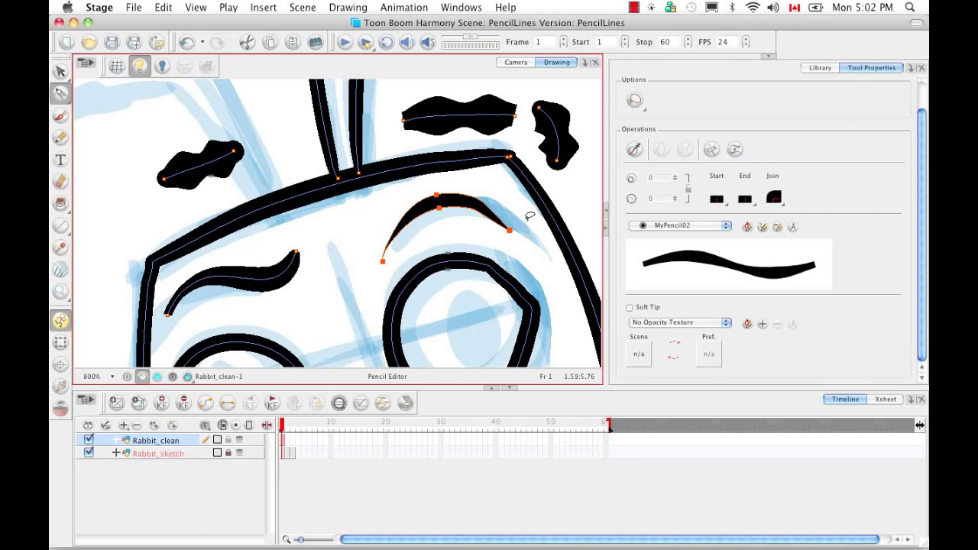
{"action": "key", "text": "super+v"}
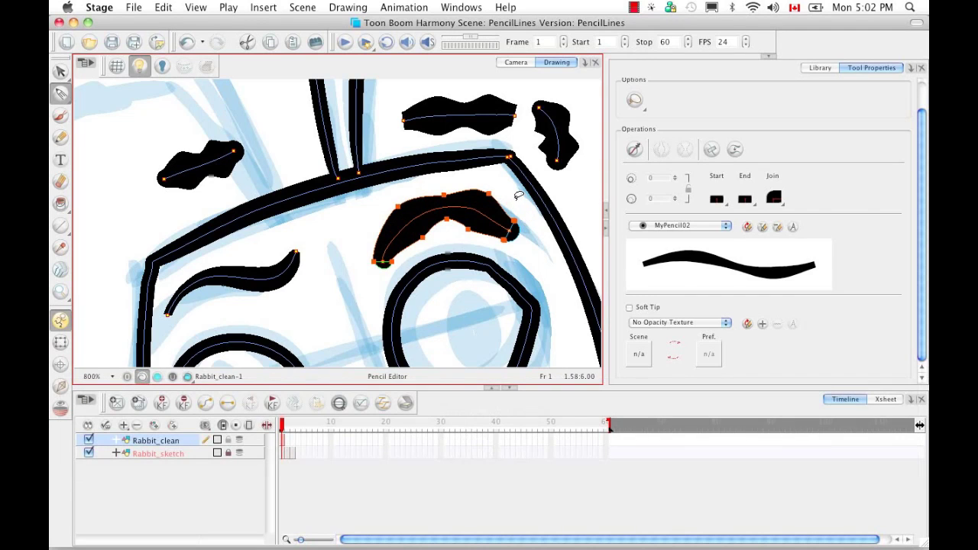